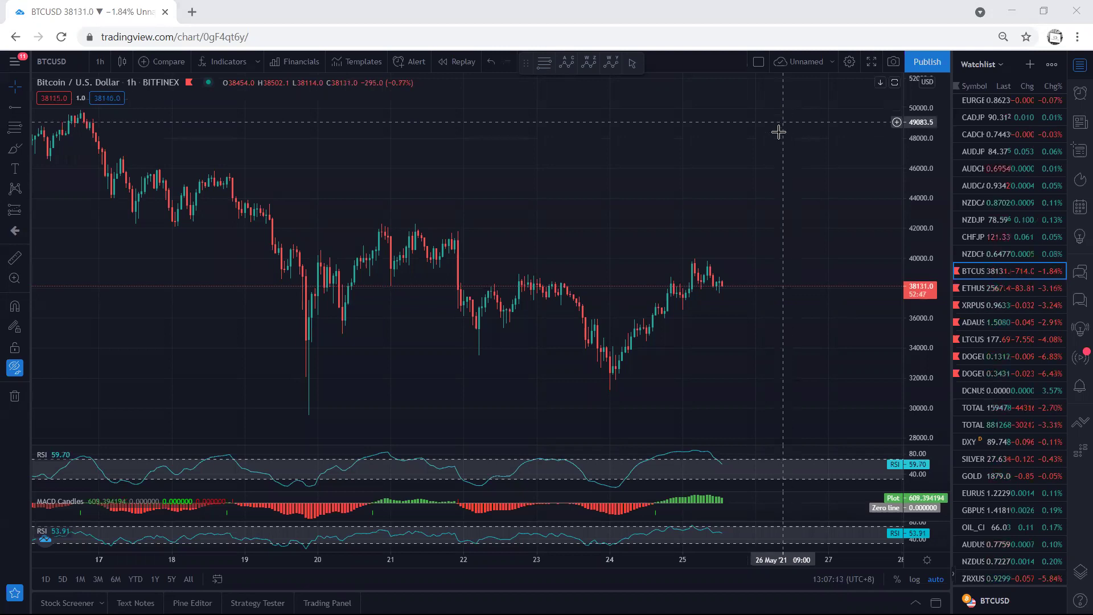
Brush yellow marks on the current chart (V, 20th wick low, 24th low, arrow), then clear them.
{"action": "left_click_drag", "start_coordinate": [698, 188], "coordinate": [722, 179]}
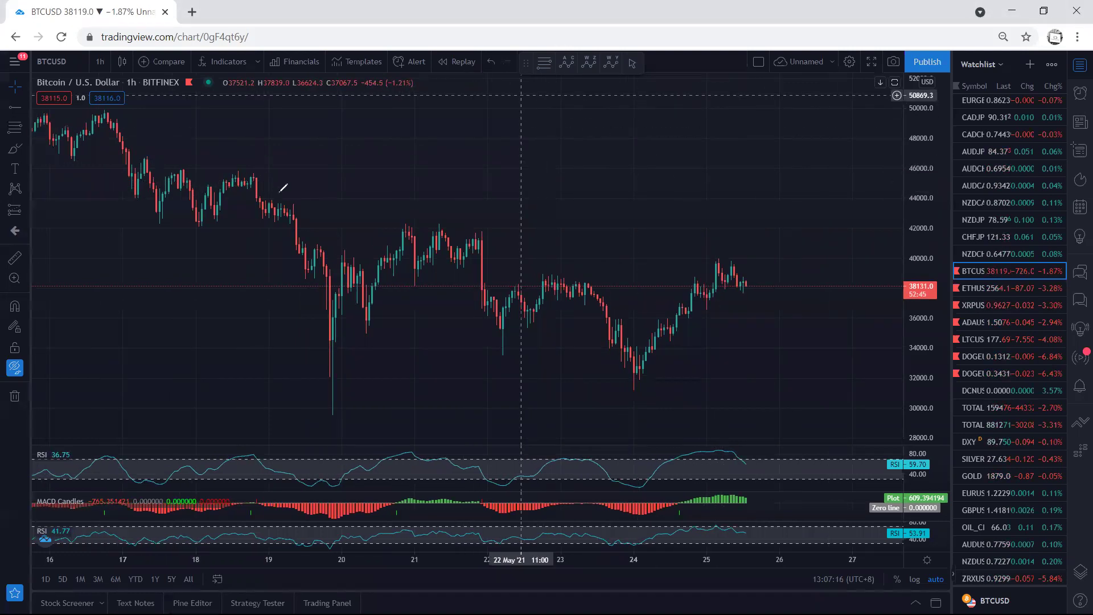
{"action": "mouse_move", "coordinate": [263, 182]}
{"action": "left_mouse_down"}
{"action": "mouse_move", "coordinate": [317, 288]}
{"action": "mouse_move", "coordinate": [329, 352]}
{"action": "mouse_move", "coordinate": [390, 259]}
{"action": "left_mouse_up"}
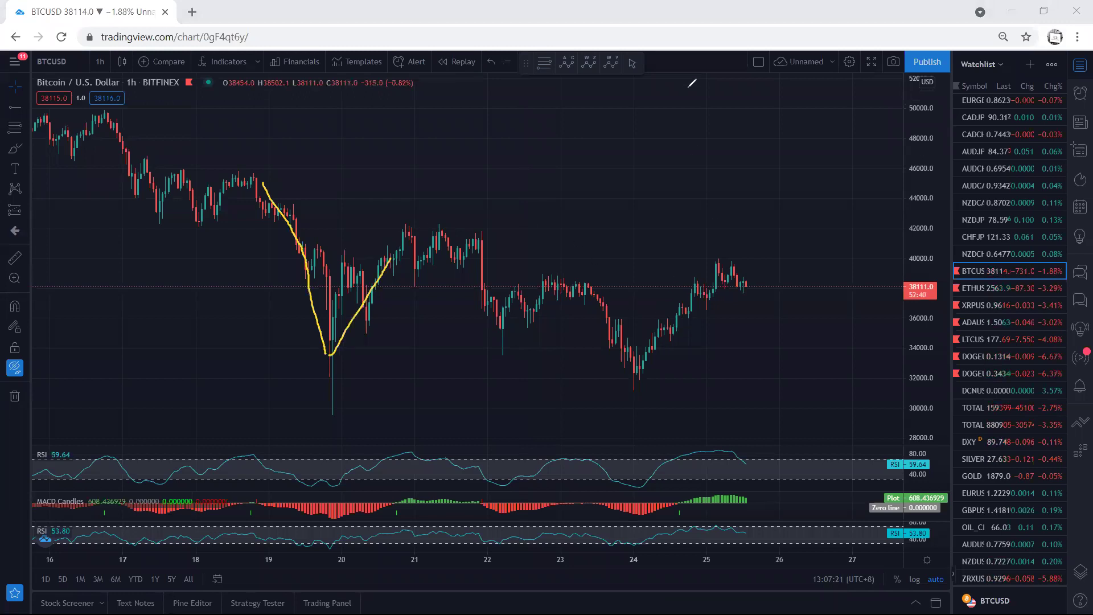
{"action": "mouse_move", "coordinate": [376, 238]}
{"action": "left_mouse_down"}
{"action": "mouse_move", "coordinate": [727, 196]}
{"action": "mouse_move", "coordinate": [713, 418]}
{"action": "mouse_move", "coordinate": [313, 255]}
{"action": "mouse_move", "coordinate": [372, 230]}
{"action": "left_mouse_up"}
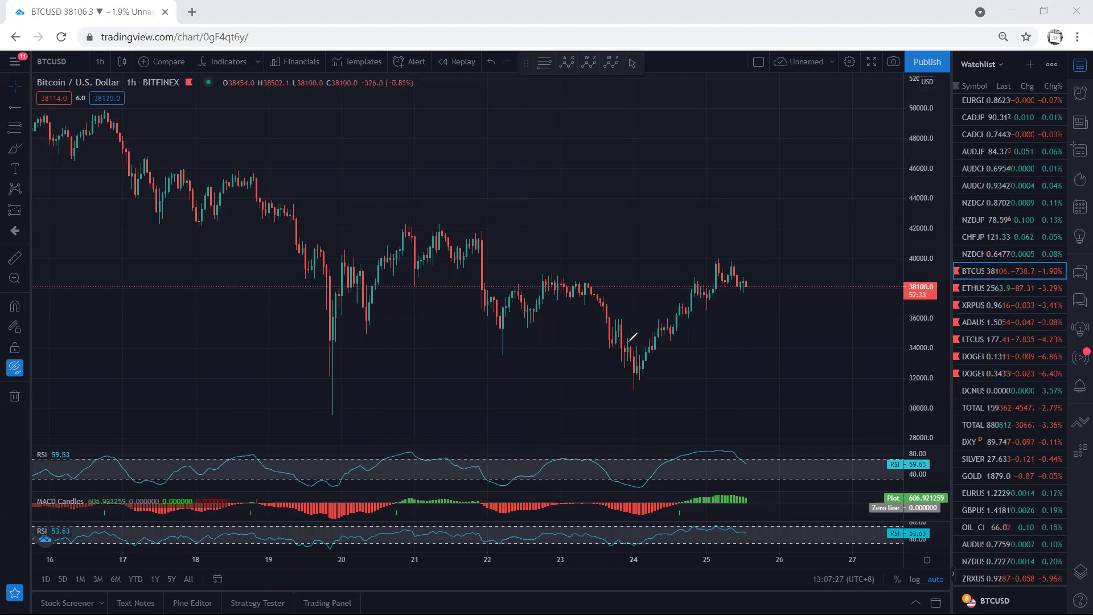
{"action": "left_click_drag", "start_coordinate": [626, 341], "coordinate": [637, 366]}
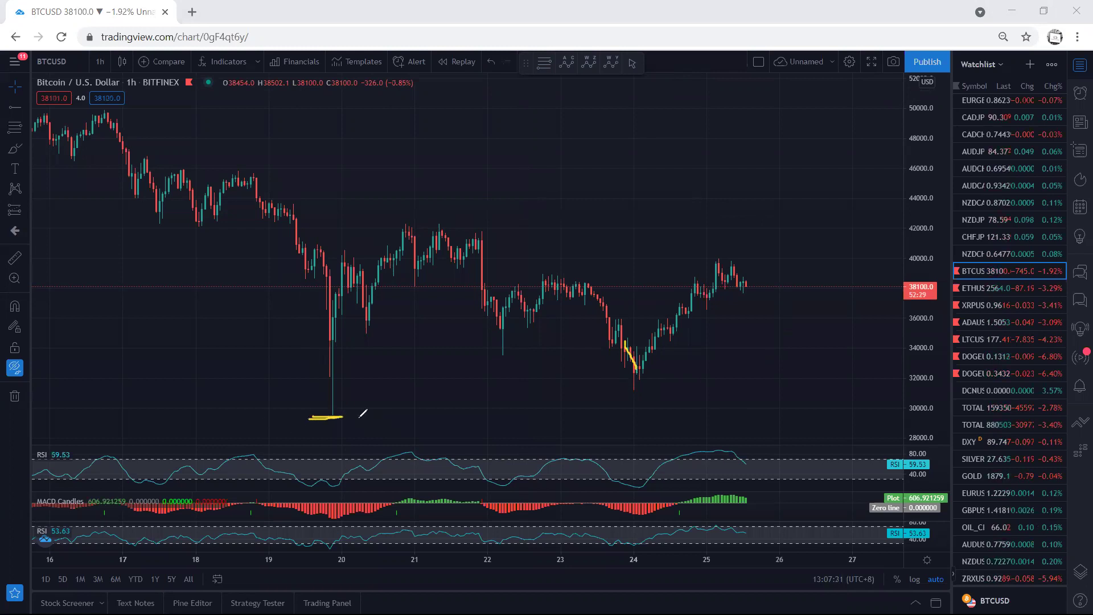
{"action": "mouse_move", "coordinate": [636, 369]}
{"action": "left_mouse_down"}
{"action": "mouse_move", "coordinate": [632, 383]}
{"action": "mouse_move", "coordinate": [691, 357]}
{"action": "mouse_move", "coordinate": [764, 268]}
{"action": "mouse_move", "coordinate": [659, 293]}
{"action": "mouse_move", "coordinate": [641, 363]}
{"action": "left_mouse_up"}
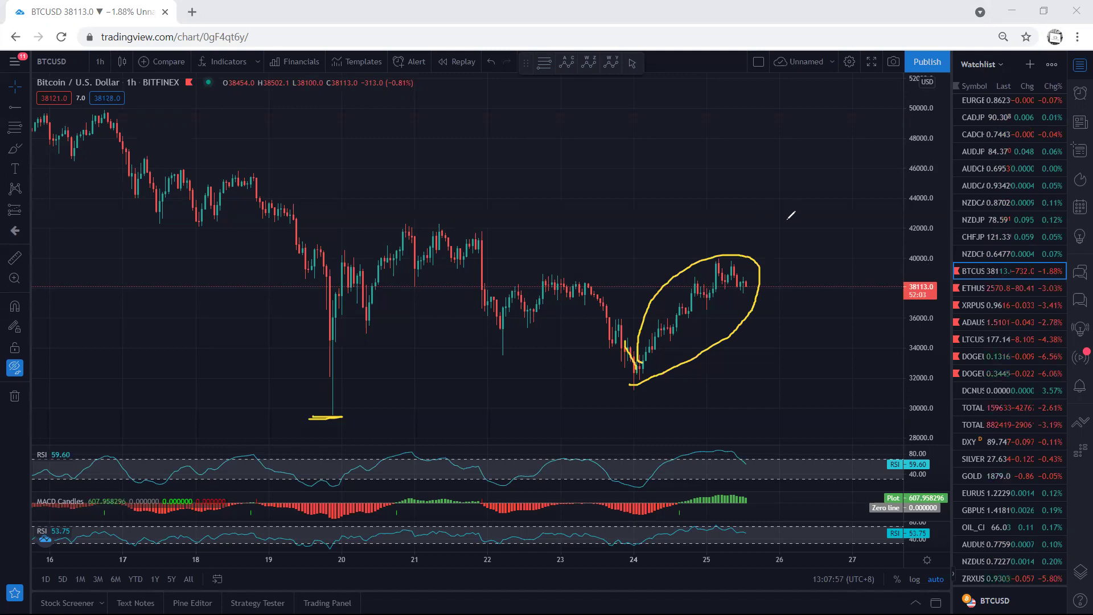
{"action": "left_click_drag", "start_coordinate": [690, 182], "coordinate": [714, 232]}
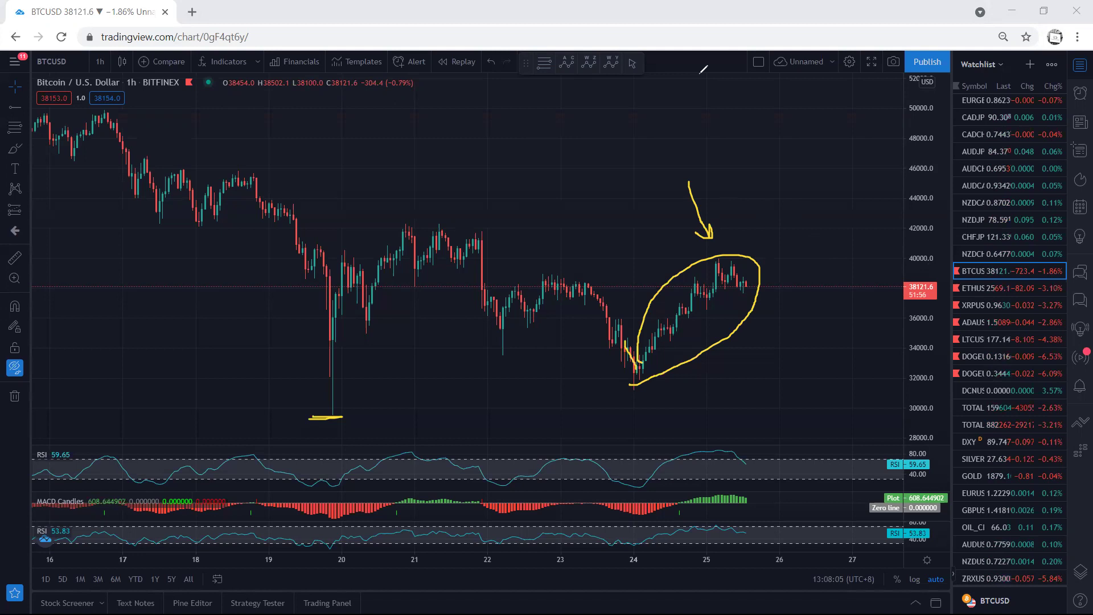
{"action": "key", "text": "Escape"}
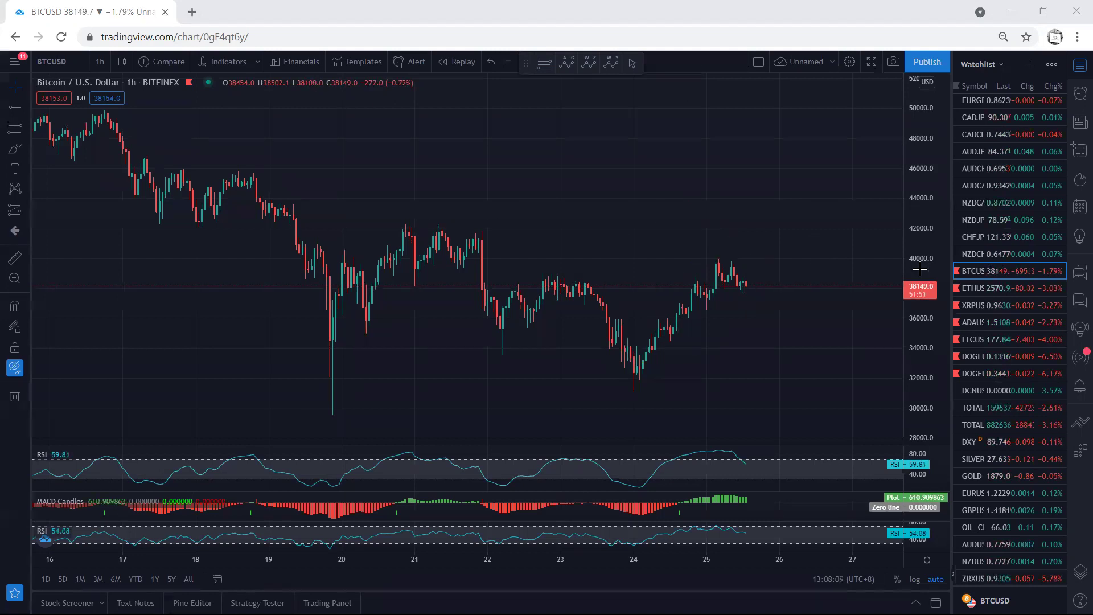
Open the ZRXUSD chart from the watchlist.
{"action": "scroll", "coordinate": [992, 297], "scroll_direction": "down", "scroll_amount": 3}
{"action": "scroll", "coordinate": [992, 297], "scroll_direction": "down", "scroll_amount": 4}
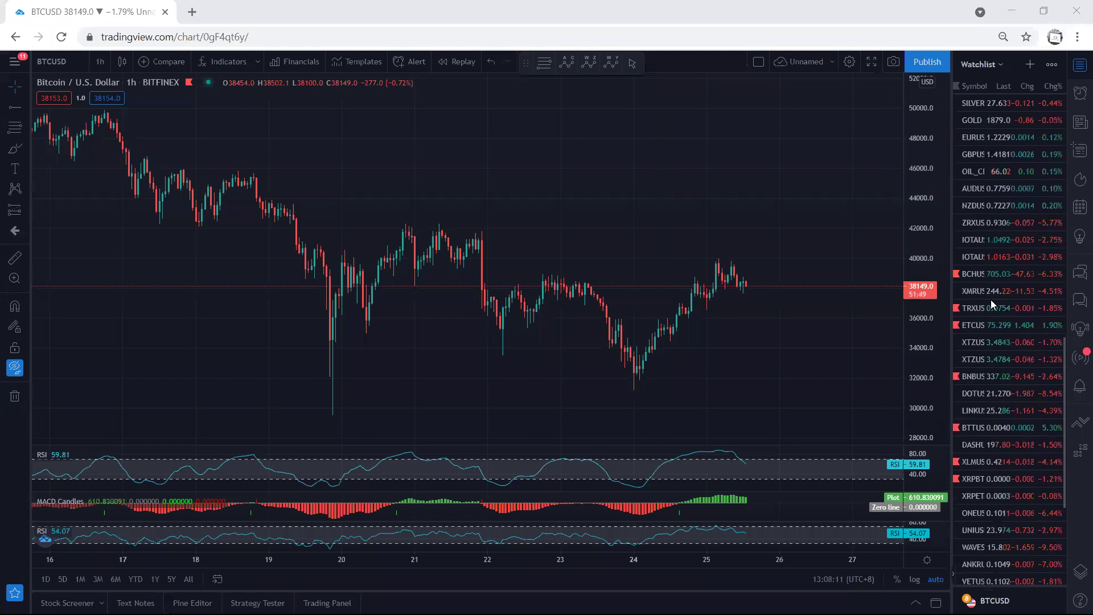
{"action": "left_click", "coordinate": [1050, 224]}
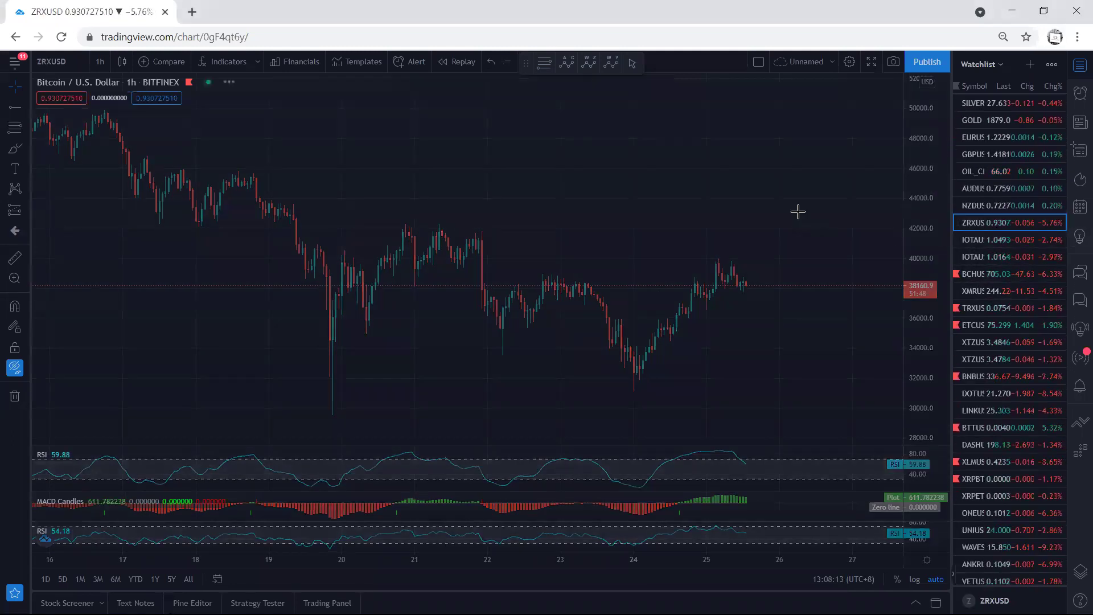
Brush a circle on the 24th rally, a level near the 22nd, and the latest candles, then erase them.
{"action": "left_click_drag", "start_coordinate": [754, 227], "coordinate": [732, 207]}
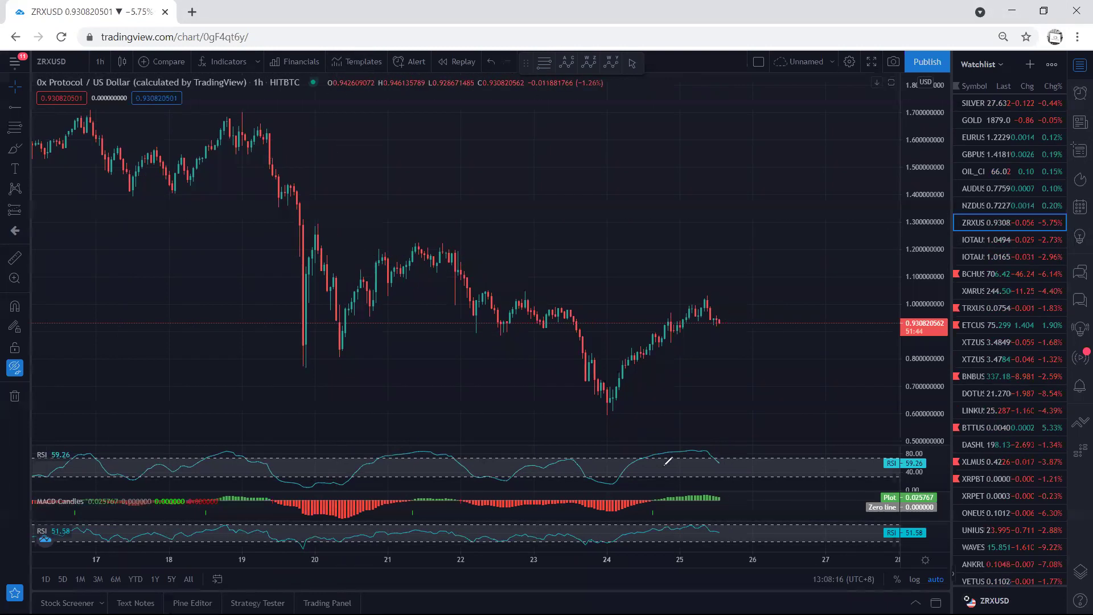
{"action": "mouse_move", "coordinate": [589, 357]}
{"action": "left_mouse_down"}
{"action": "mouse_move", "coordinate": [598, 393]}
{"action": "mouse_move", "coordinate": [714, 330]}
{"action": "mouse_move", "coordinate": [664, 293]}
{"action": "mouse_move", "coordinate": [608, 348]}
{"action": "mouse_move", "coordinate": [606, 391]}
{"action": "left_mouse_up"}
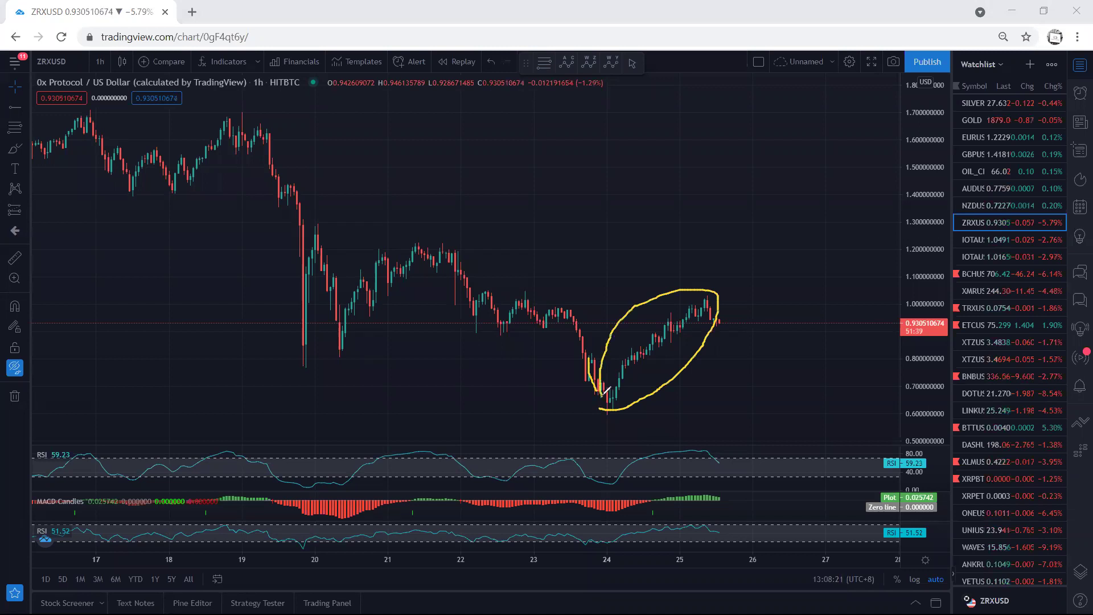
{"action": "left_click_drag", "start_coordinate": [482, 293], "coordinate": [535, 292]}
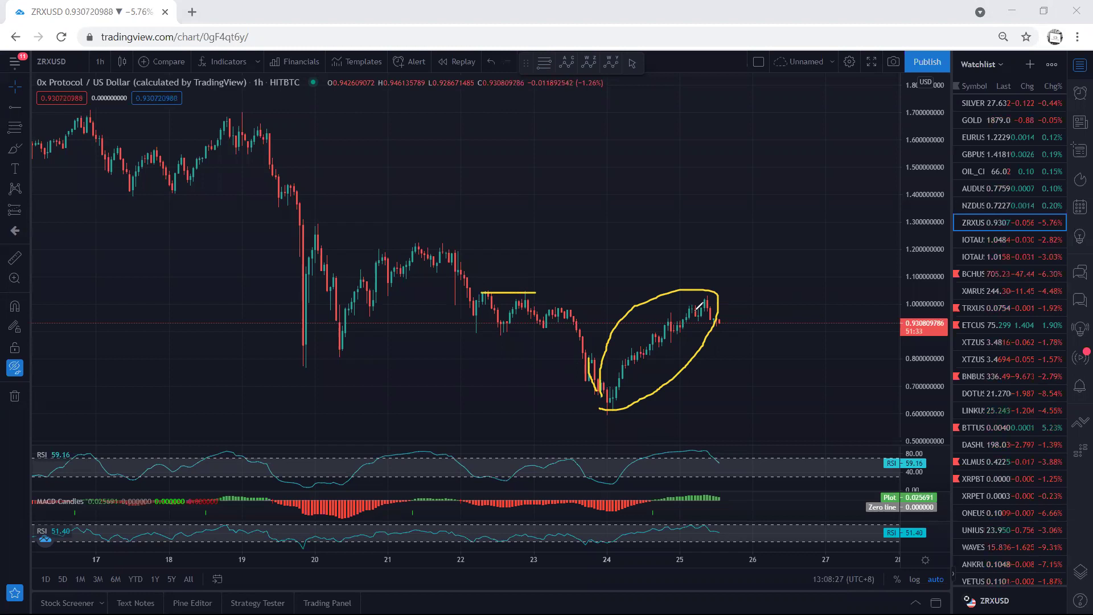
{"action": "key", "text": "e"}
{"action": "mouse_move", "coordinate": [706, 327]}
{"action": "left_mouse_down"}
{"action": "mouse_move", "coordinate": [733, 310]}
{"action": "mouse_move", "coordinate": [721, 284]}
{"action": "mouse_move", "coordinate": [690, 322]}
{"action": "mouse_move", "coordinate": [706, 324]}
{"action": "left_mouse_up"}
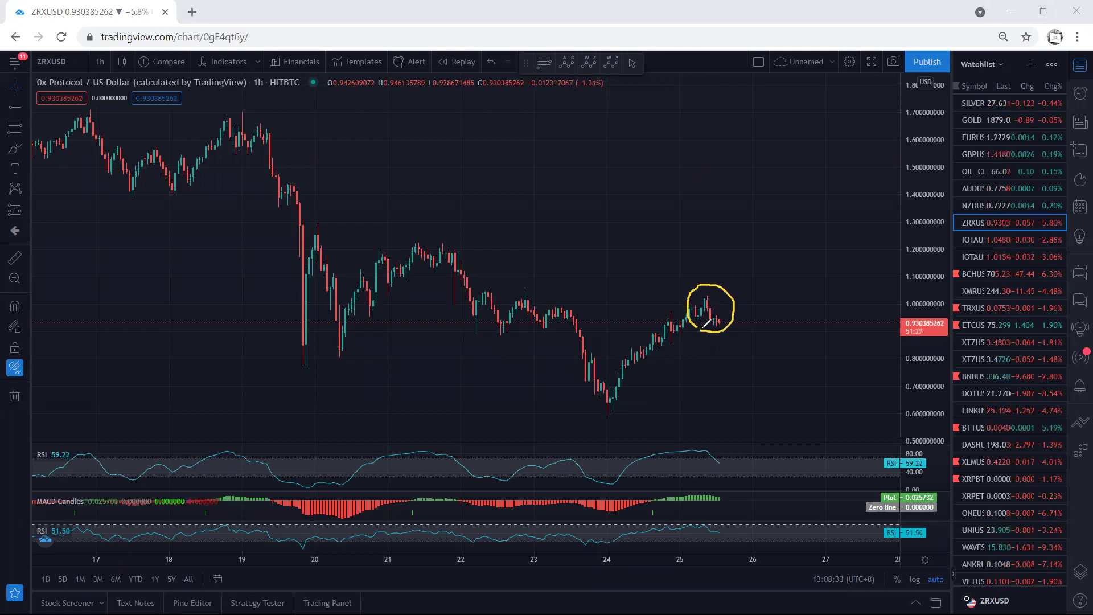
{"action": "key", "text": "e"}
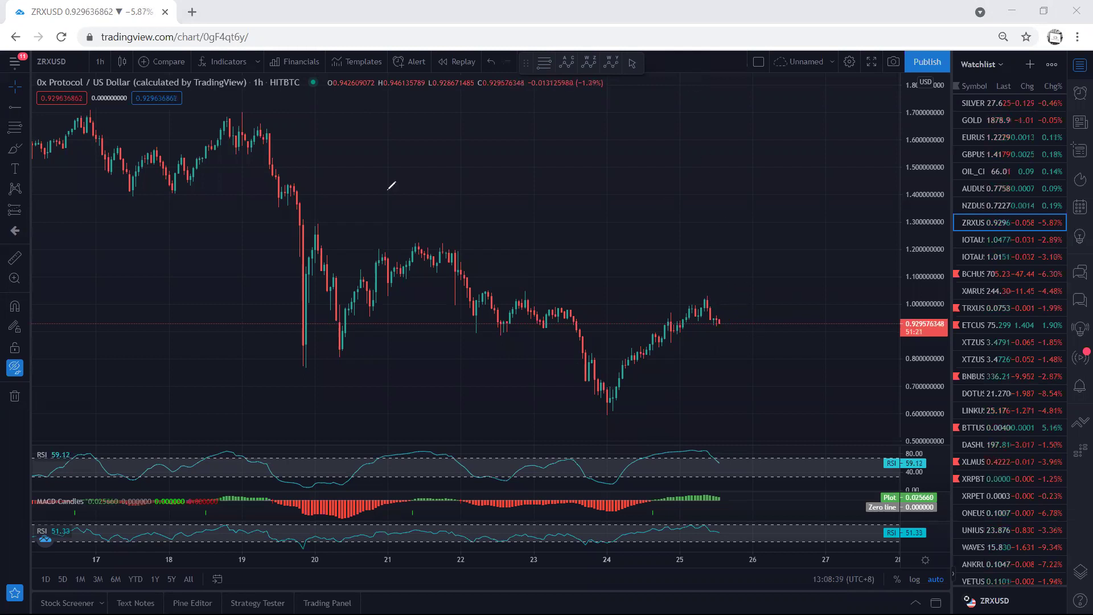
Switch ZRXUSD to daily candles and circle the latest daily candles.
{"action": "left_click", "coordinate": [100, 62]}
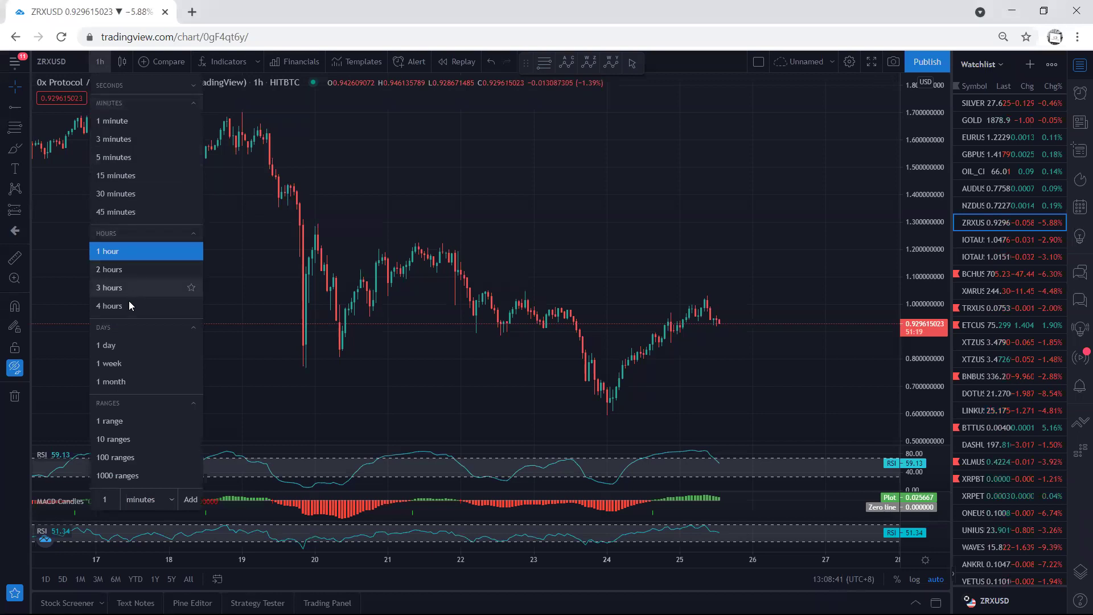
{"action": "left_click", "coordinate": [126, 345]}
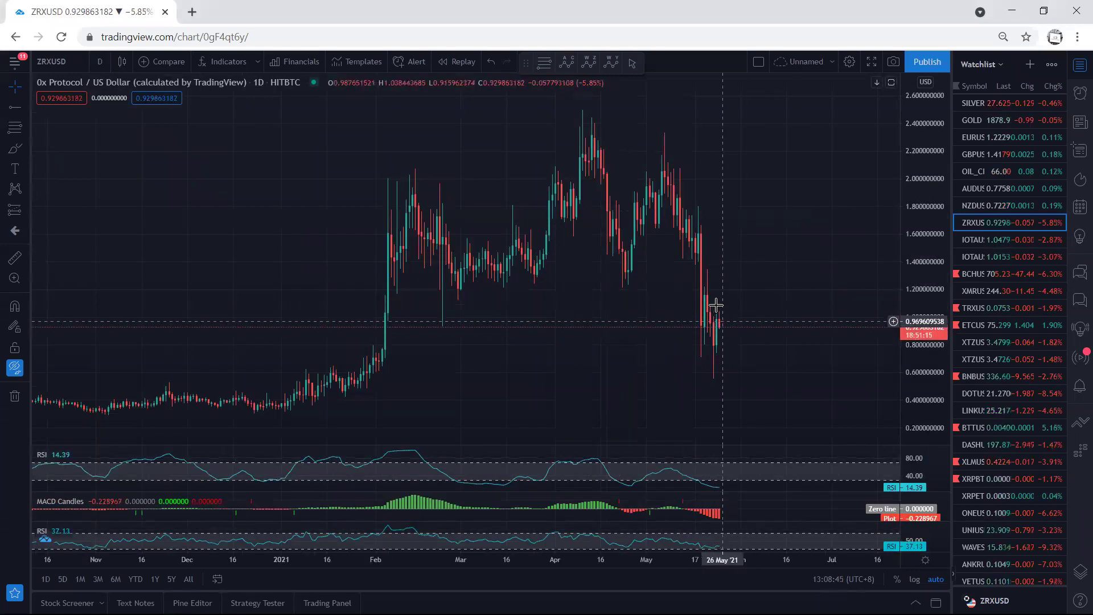
{"action": "mouse_move", "coordinate": [733, 341]}
{"action": "left_mouse_down"}
{"action": "mouse_move", "coordinate": [712, 299]}
{"action": "mouse_move", "coordinate": [693, 336]}
{"action": "mouse_move", "coordinate": [729, 345]}
{"action": "left_mouse_up"}
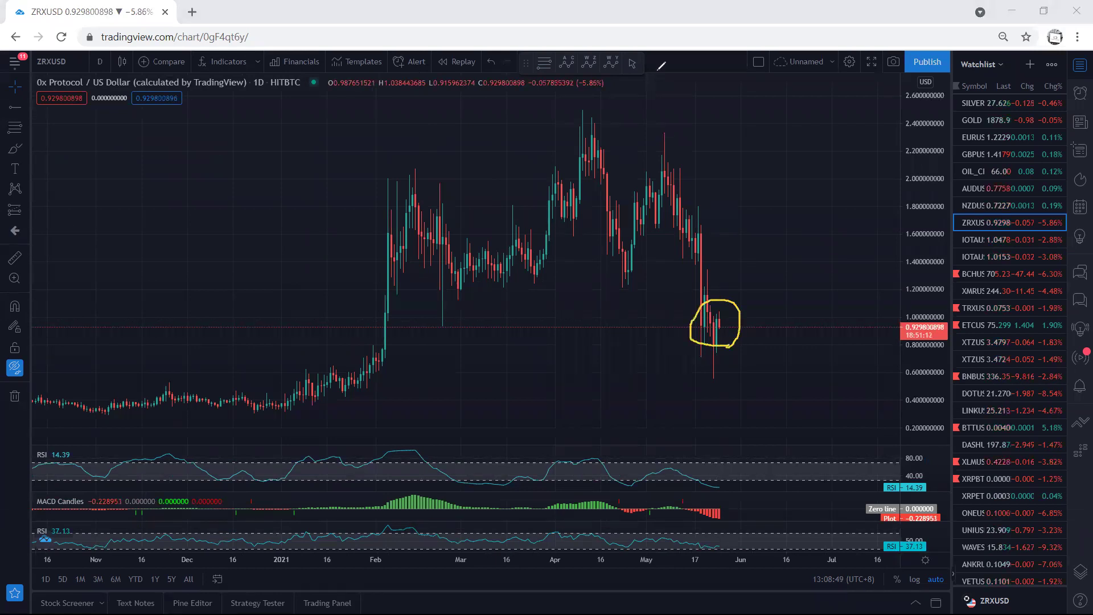
Switch to 4-hour candles and brush the range boundaries, latest candles, and the 17th drop.
{"action": "left_click", "coordinate": [103, 61]}
{"action": "left_click", "coordinate": [117, 304]}
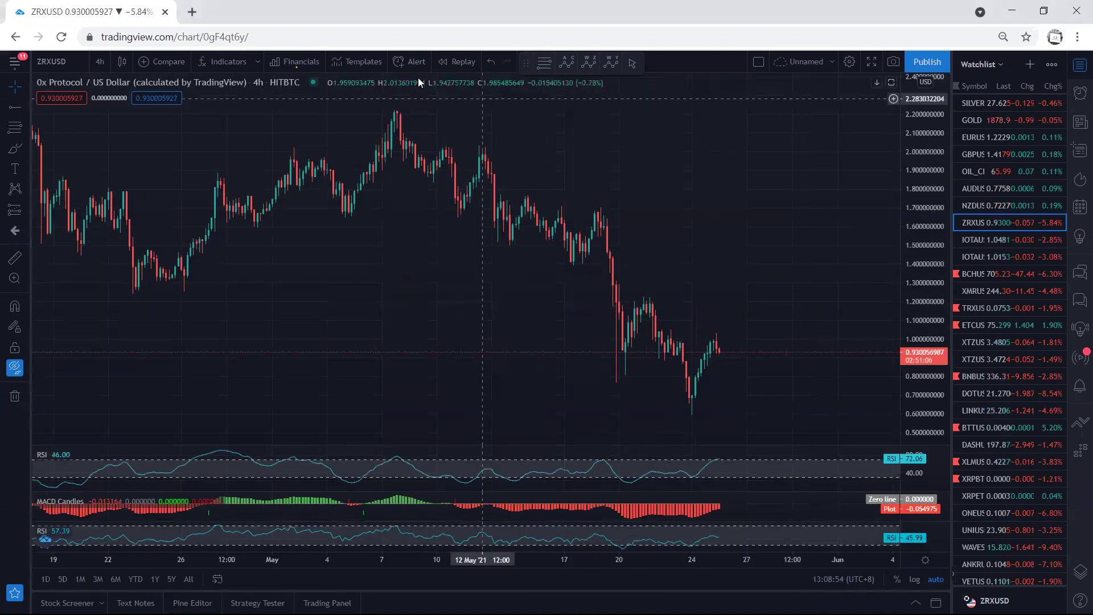
{"action": "left_click_drag", "start_coordinate": [651, 294], "coordinate": [717, 321]}
{"action": "left_click_drag", "start_coordinate": [616, 369], "coordinate": [672, 400]}
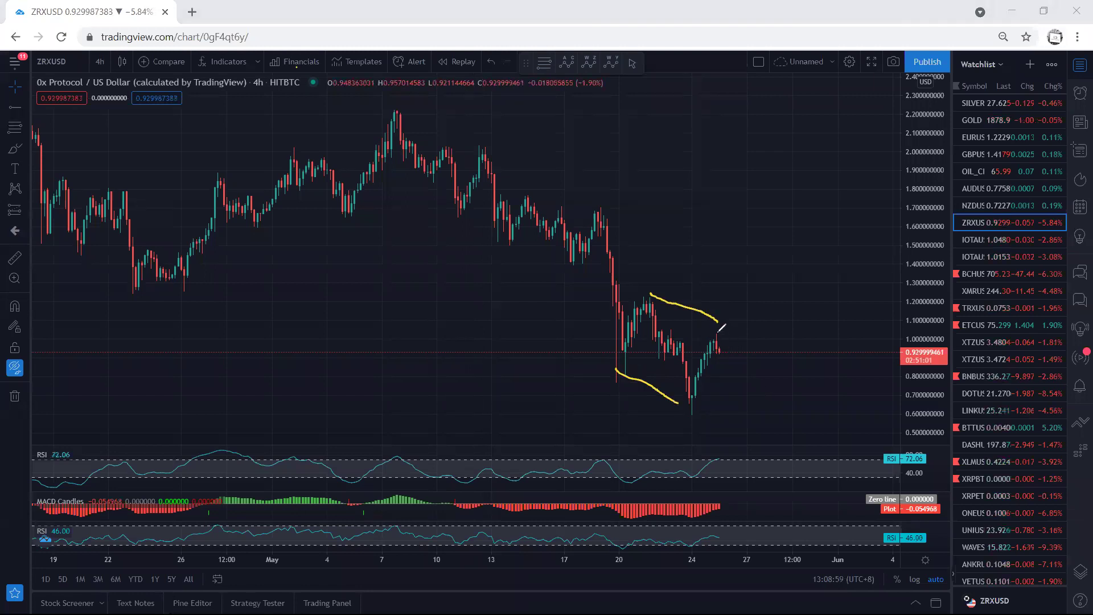
{"action": "mouse_move", "coordinate": [716, 331]}
{"action": "left_mouse_down"}
{"action": "mouse_move", "coordinate": [741, 340]}
{"action": "mouse_move", "coordinate": [729, 363]}
{"action": "mouse_move", "coordinate": [723, 332]}
{"action": "mouse_move", "coordinate": [735, 359]}
{"action": "mouse_move", "coordinate": [742, 301]}
{"action": "mouse_move", "coordinate": [751, 313]}
{"action": "mouse_move", "coordinate": [729, 382]}
{"action": "mouse_move", "coordinate": [744, 406]}
{"action": "mouse_move", "coordinate": [734, 426]}
{"action": "left_mouse_up"}
{"action": "left_click_drag", "start_coordinate": [606, 209], "coordinate": [622, 345]}
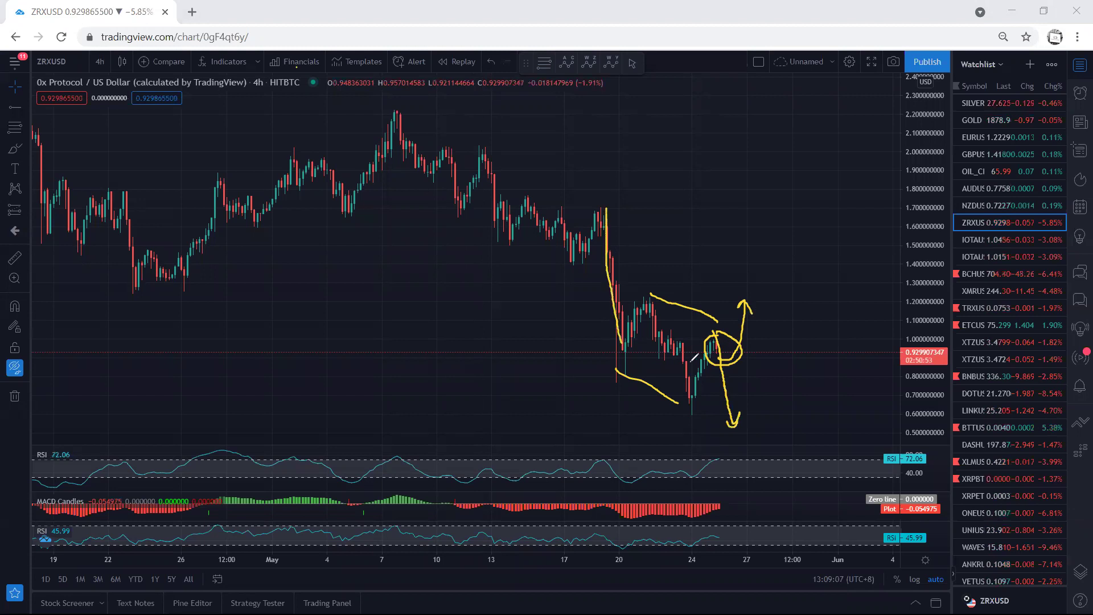
{"action": "mouse_move", "coordinate": [718, 343]}
{"action": "left_mouse_down"}
{"action": "mouse_move", "coordinate": [725, 390]}
{"action": "mouse_move", "coordinate": [684, 415]}
{"action": "mouse_move", "coordinate": [724, 353]}
{"action": "left_mouse_up"}
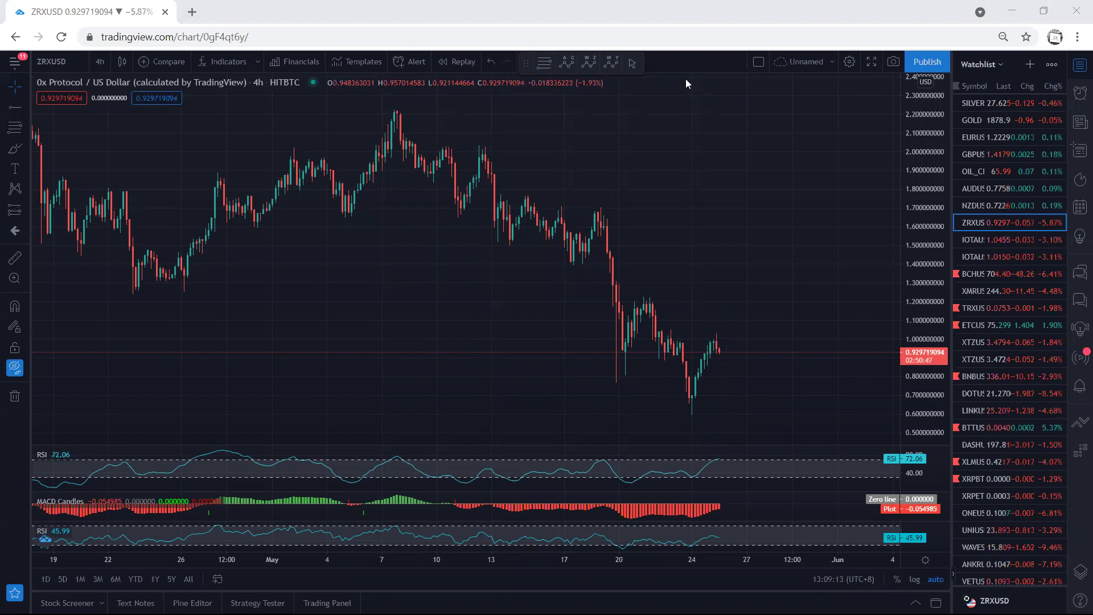
{"action": "left_click", "coordinate": [101, 62]}
Return to 1-hour candles, brush a projected drop and an ellipse around the 24th rally, then erase them.
{"action": "left_click", "coordinate": [108, 251]}
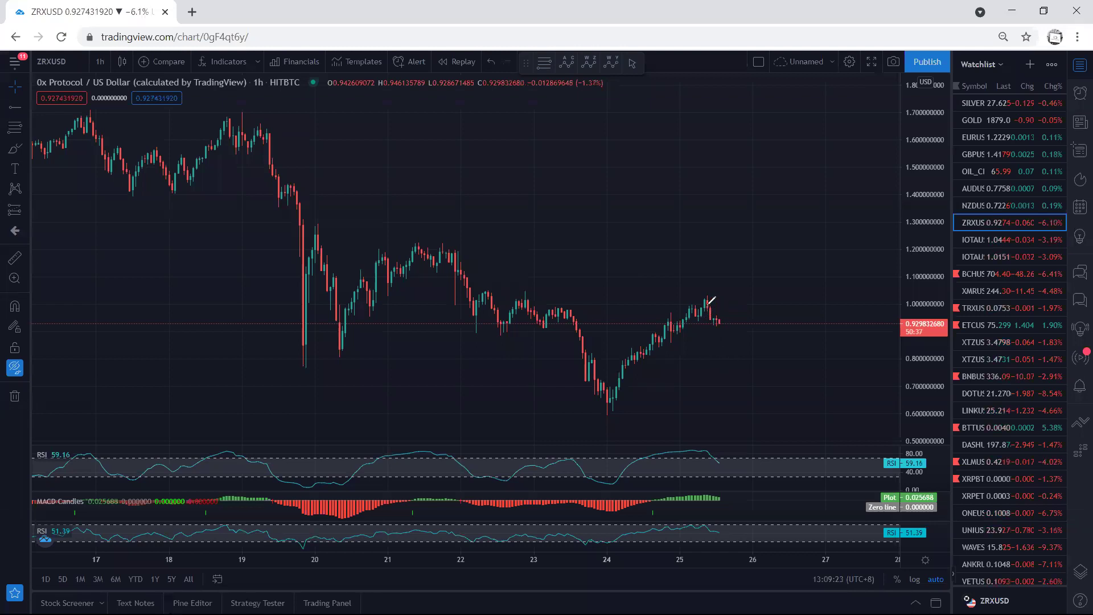
{"action": "mouse_move", "coordinate": [709, 298]}
{"action": "left_mouse_down"}
{"action": "mouse_move", "coordinate": [719, 332]}
{"action": "mouse_move", "coordinate": [736, 334]}
{"action": "mouse_move", "coordinate": [738, 367]}
{"action": "left_mouse_up"}
{"action": "left_click_drag", "start_coordinate": [607, 405], "coordinate": [641, 390]}
{"action": "mouse_move", "coordinate": [669, 293]}
{"action": "left_mouse_down"}
{"action": "mouse_move", "coordinate": [622, 319]}
{"action": "mouse_move", "coordinate": [608, 404]}
{"action": "left_mouse_up"}
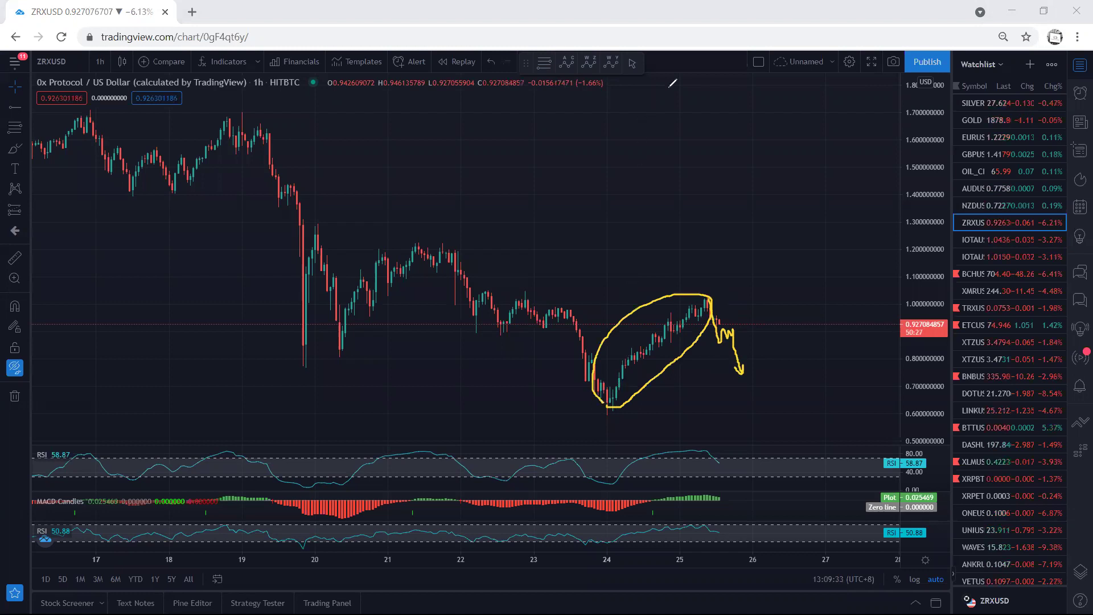
{"action": "key", "text": "e"}
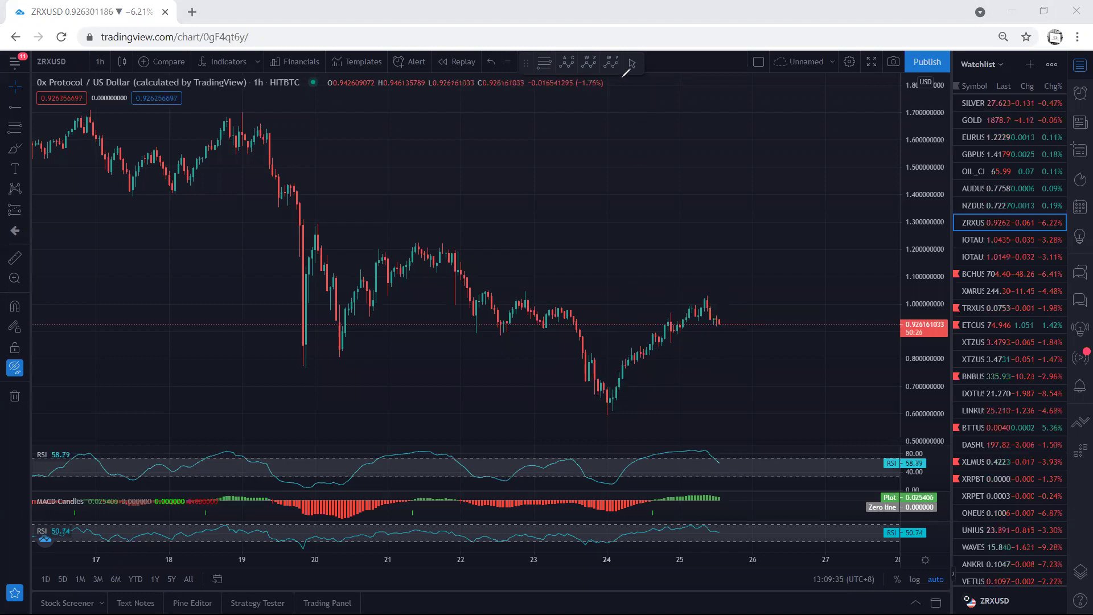
View IOTAUSD, then XMRUSD; brush and clear marks on its May sell-off, then open XTZUSD.
{"action": "left_click", "coordinate": [977, 238]}
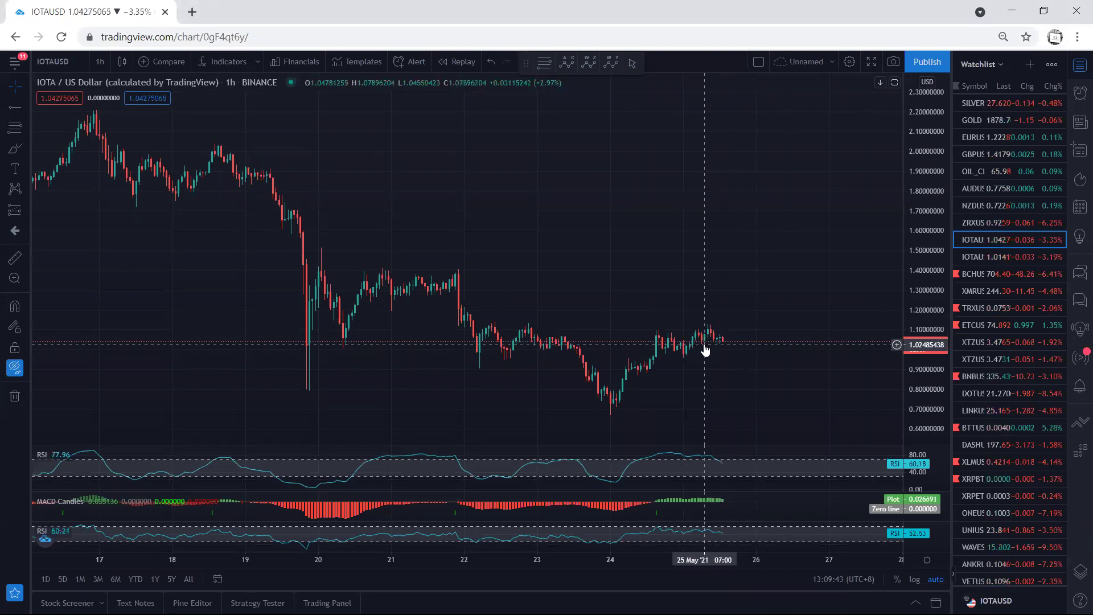
{"action": "left_click", "coordinate": [997, 292]}
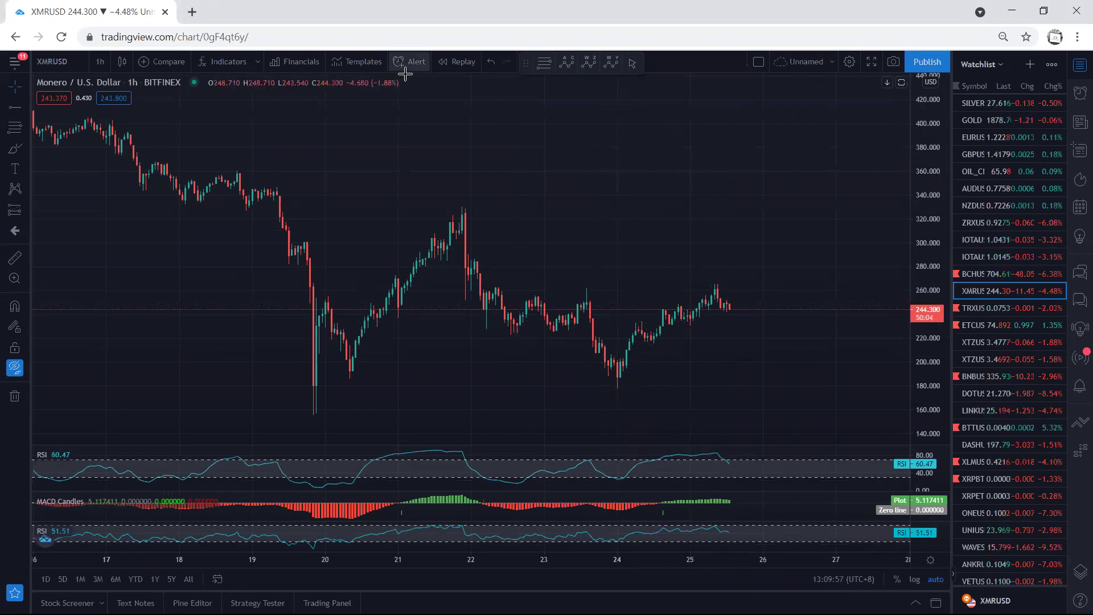
{"action": "mouse_move", "coordinate": [418, 220]}
{"action": "left_mouse_down"}
{"action": "mouse_move", "coordinate": [739, 349]}
{"action": "mouse_move", "coordinate": [365, 393]}
{"action": "mouse_move", "coordinate": [367, 262]}
{"action": "left_mouse_up"}
{"action": "mouse_move", "coordinate": [268, 183]}
{"action": "left_mouse_down"}
{"action": "mouse_move", "coordinate": [314, 252]}
{"action": "mouse_move", "coordinate": [335, 378]}
{"action": "left_mouse_up"}
{"action": "key", "text": "Escape"}
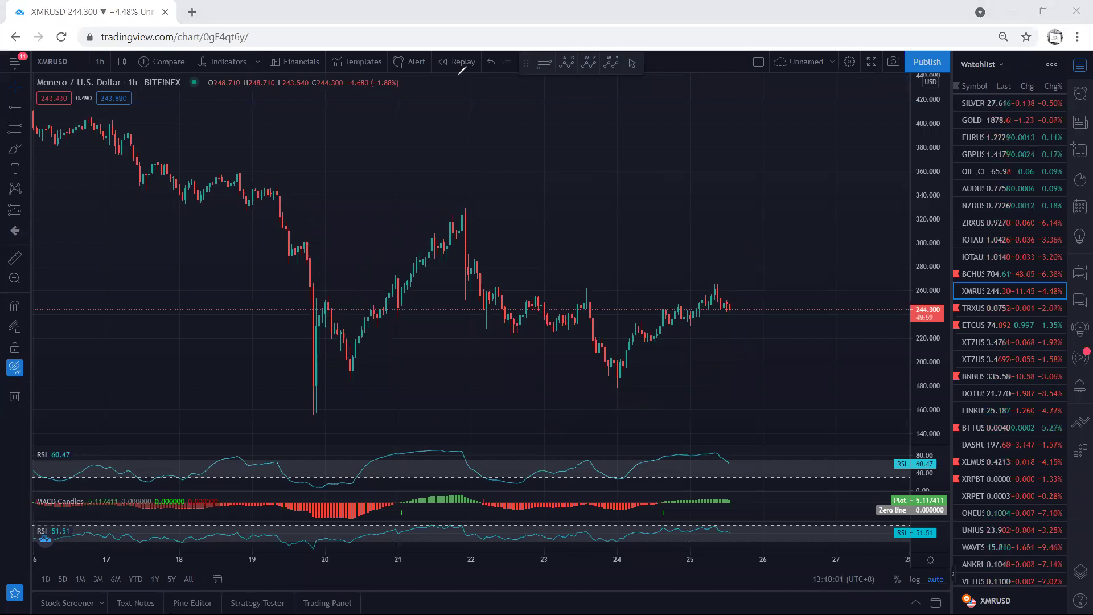
{"action": "left_click", "coordinate": [984, 343]}
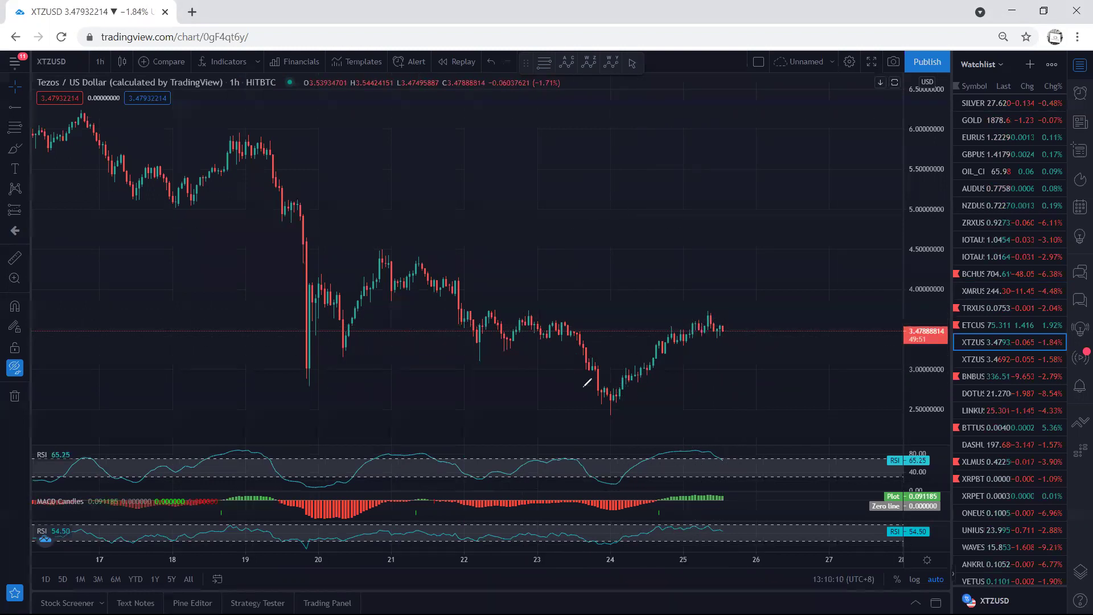
{"action": "left_click", "coordinate": [300, 386]}
{"action": "mouse_move", "coordinate": [592, 365]}
{"action": "left_mouse_down"}
{"action": "mouse_move", "coordinate": [601, 399]}
{"action": "mouse_move", "coordinate": [740, 336]}
{"action": "mouse_move", "coordinate": [632, 313]}
{"action": "mouse_move", "coordinate": [593, 401]}
{"action": "left_mouse_up"}
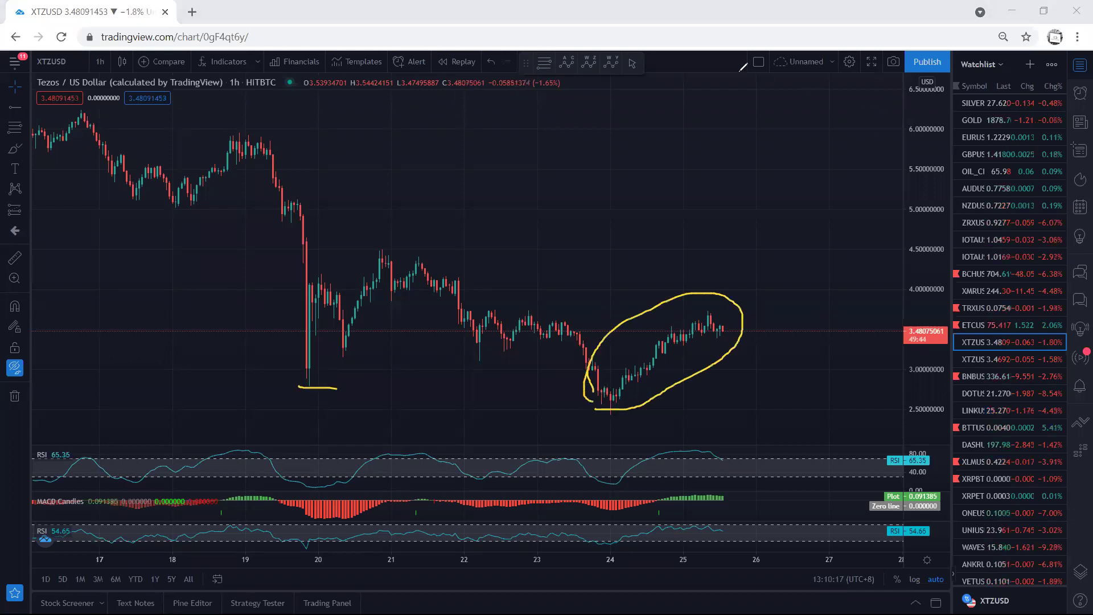
{"action": "key", "text": "Escape"}
{"action": "left_click", "coordinate": [471, 237]}
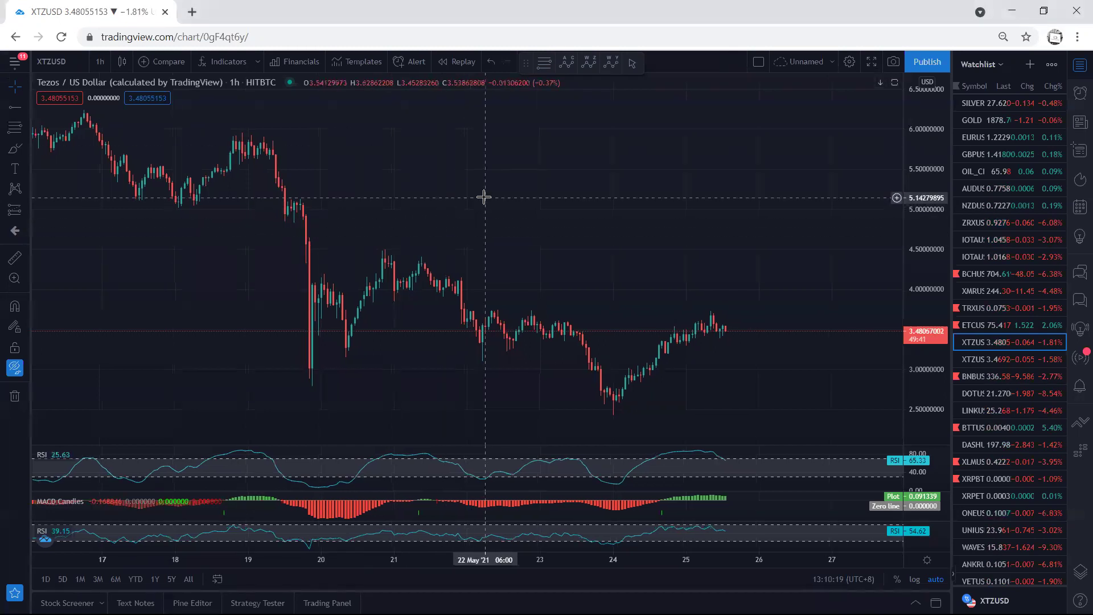
{"action": "left_click_drag", "start_coordinate": [910, 353], "coordinate": [708, 344]}
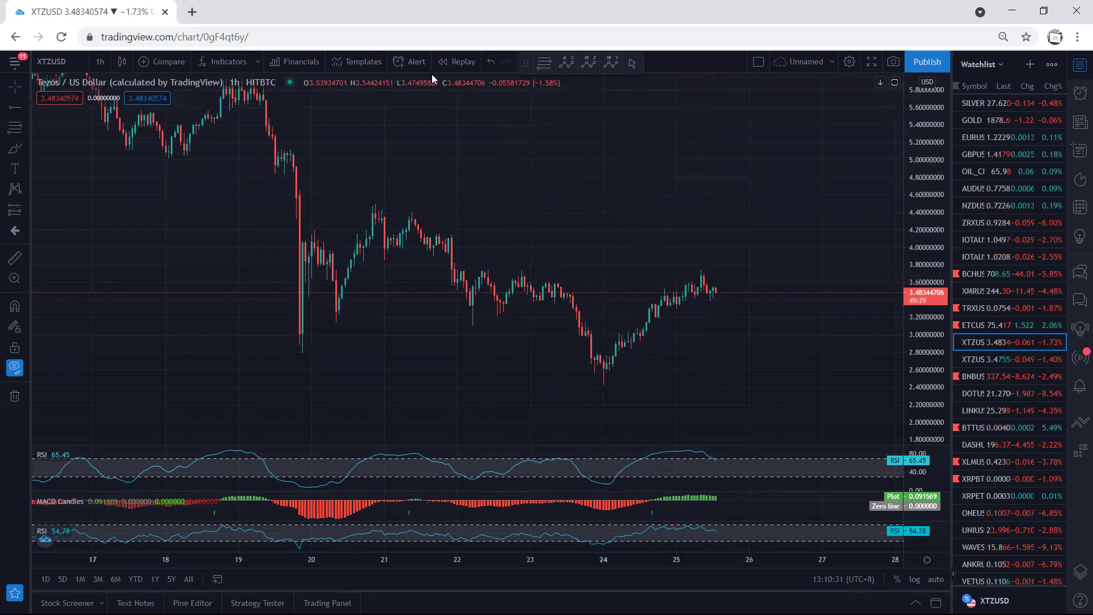
{"action": "left_click_drag", "start_coordinate": [595, 375], "coordinate": [683, 333]}
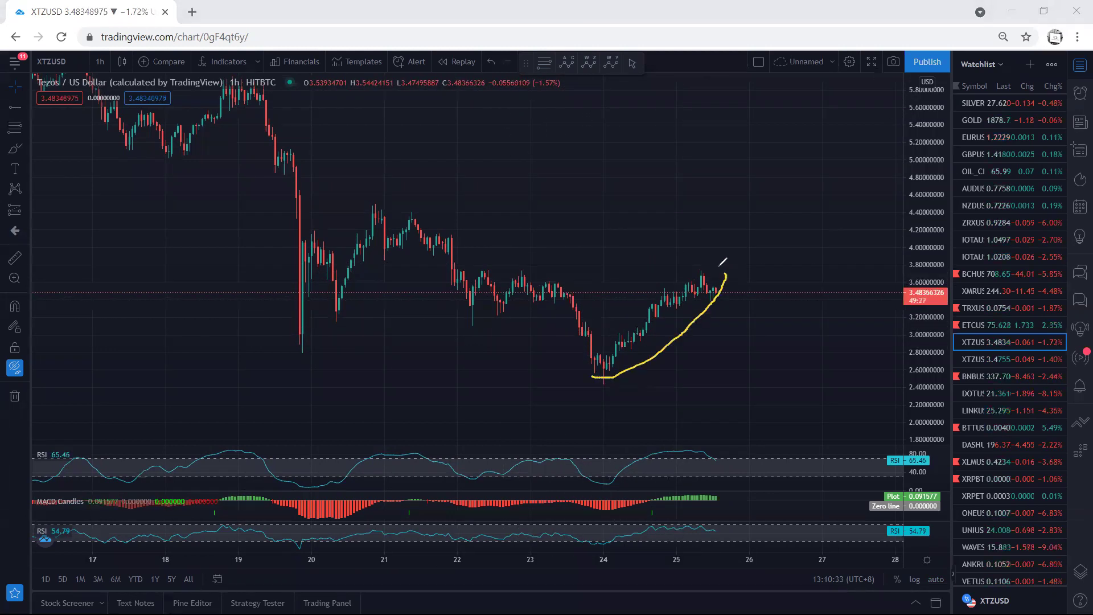
{"action": "mouse_move", "coordinate": [613, 308]}
{"action": "left_mouse_down"}
{"action": "mouse_move", "coordinate": [585, 349]}
{"action": "mouse_move", "coordinate": [595, 375]}
{"action": "left_mouse_up"}
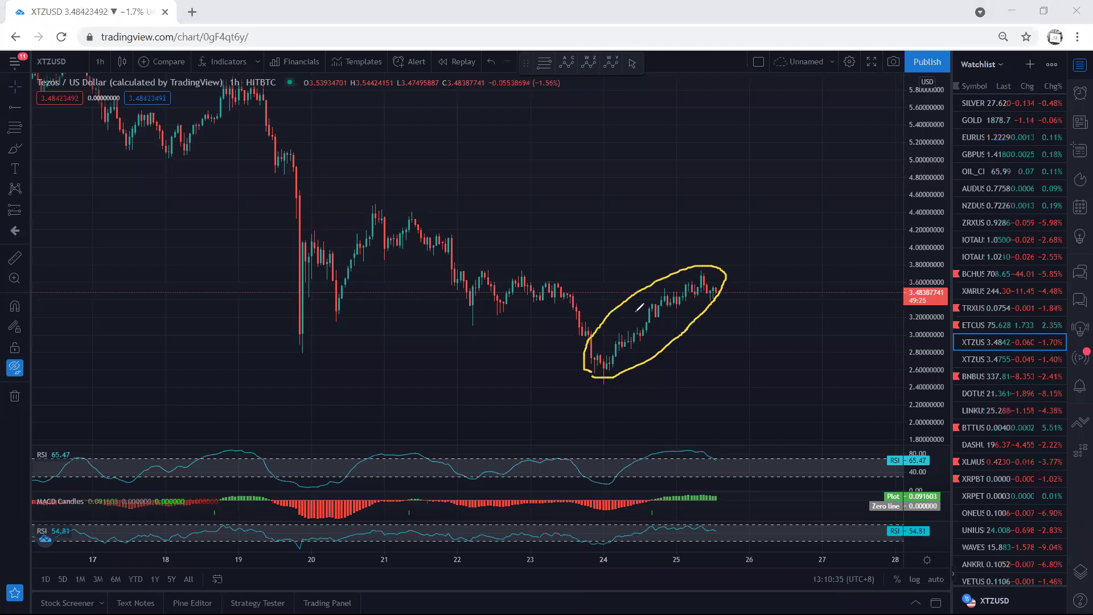
{"action": "left_click_drag", "start_coordinate": [605, 235], "coordinate": [629, 280]}
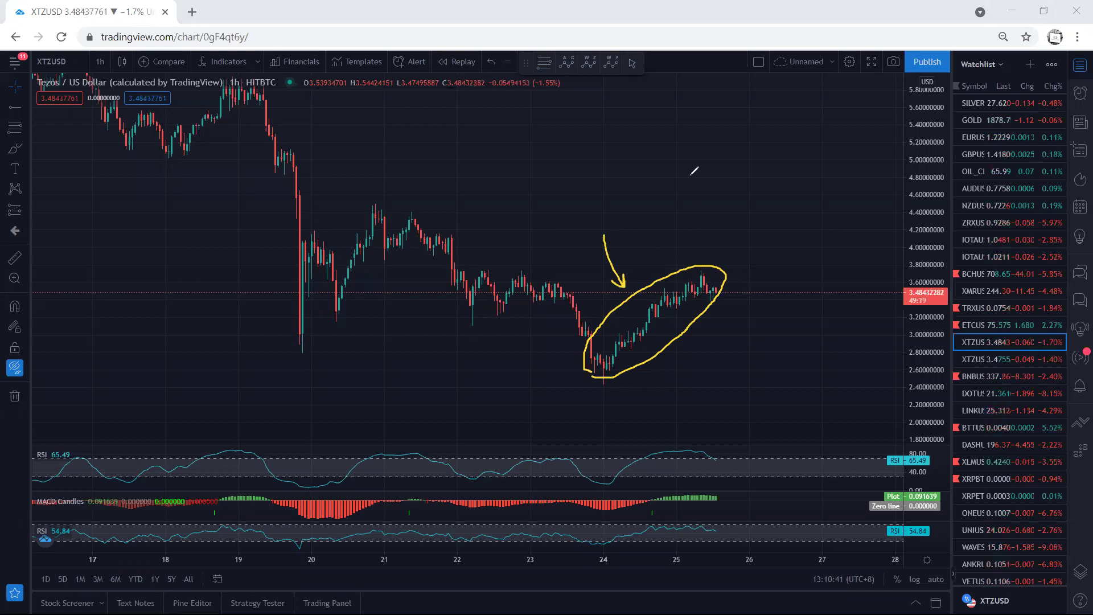
{"action": "key", "text": "e"}
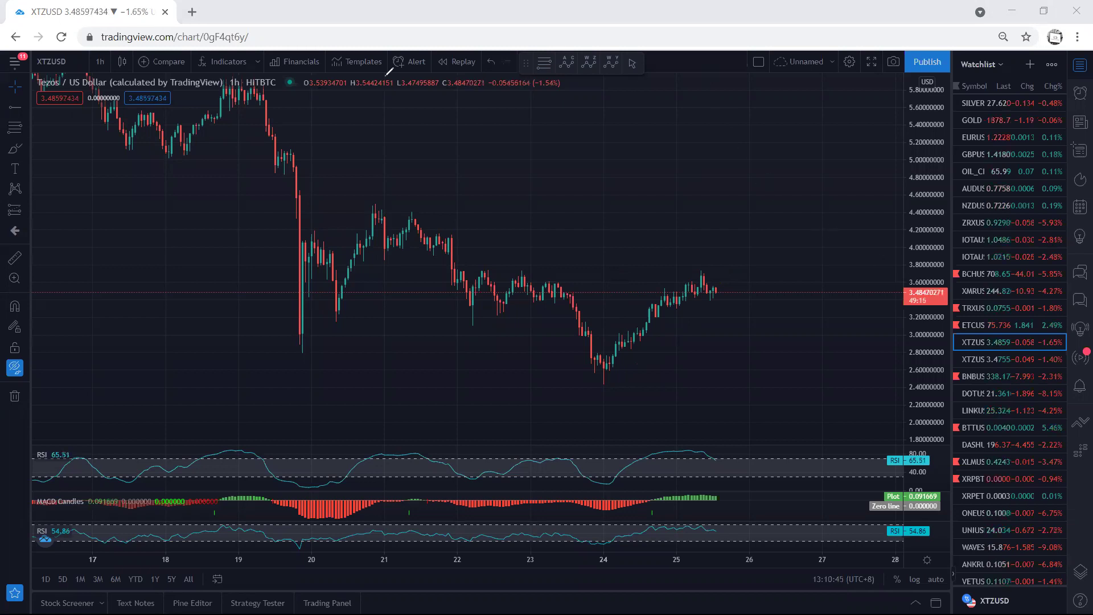
Open DOTUSD, view it on 15-minute candles, then return to 1-hour.
{"action": "left_click", "coordinate": [982, 392]}
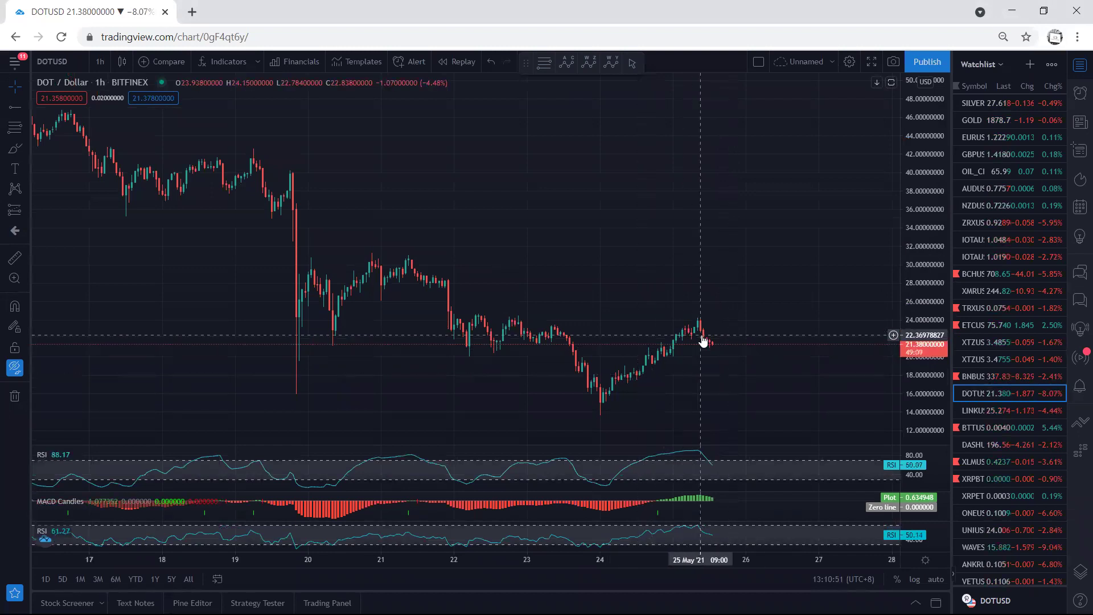
{"action": "left_click", "coordinate": [100, 61]}
{"action": "left_click", "coordinate": [115, 176]}
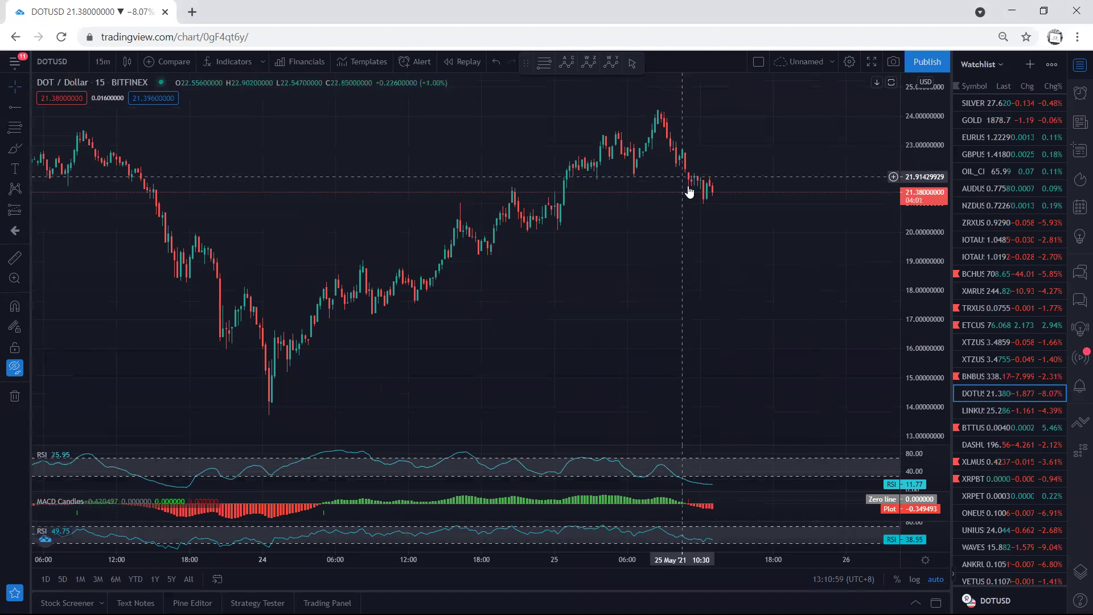
{"action": "left_click", "coordinate": [102, 62]}
{"action": "left_click", "coordinate": [110, 251]}
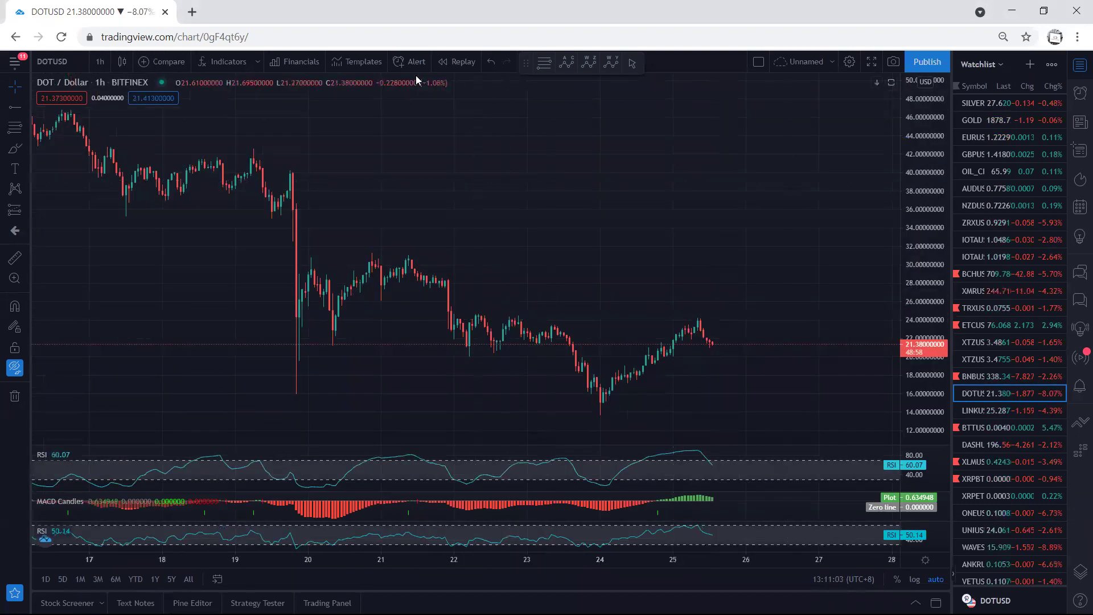
Sketch and undo an expected drop after the recent high, then open LINKUSD.
{"action": "left_click_drag", "start_coordinate": [699, 323], "coordinate": [736, 390]}
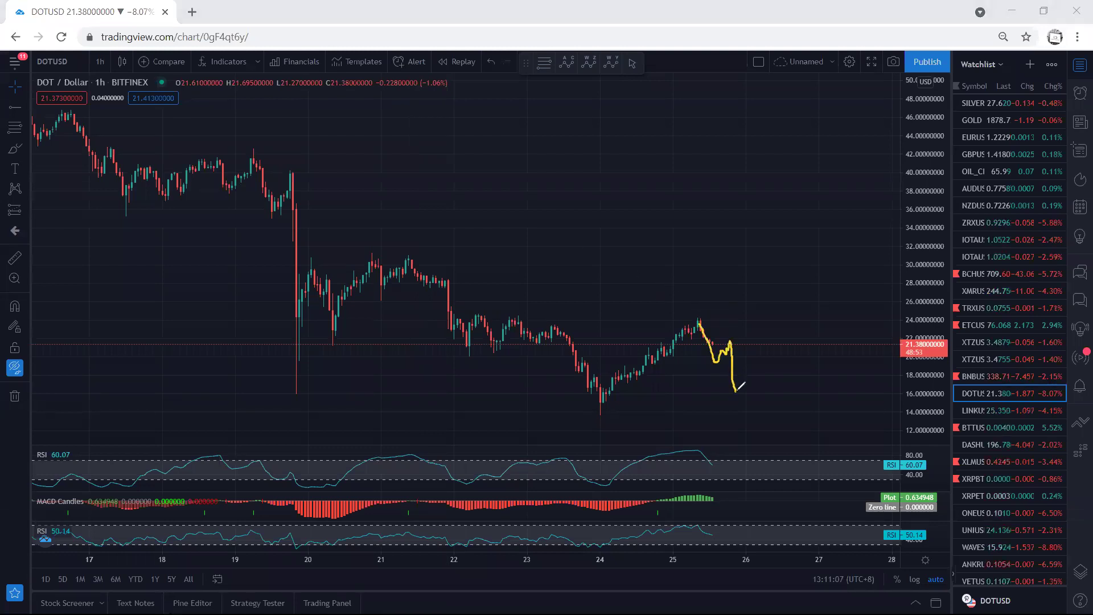
{"action": "key", "text": "ctrl+z"}
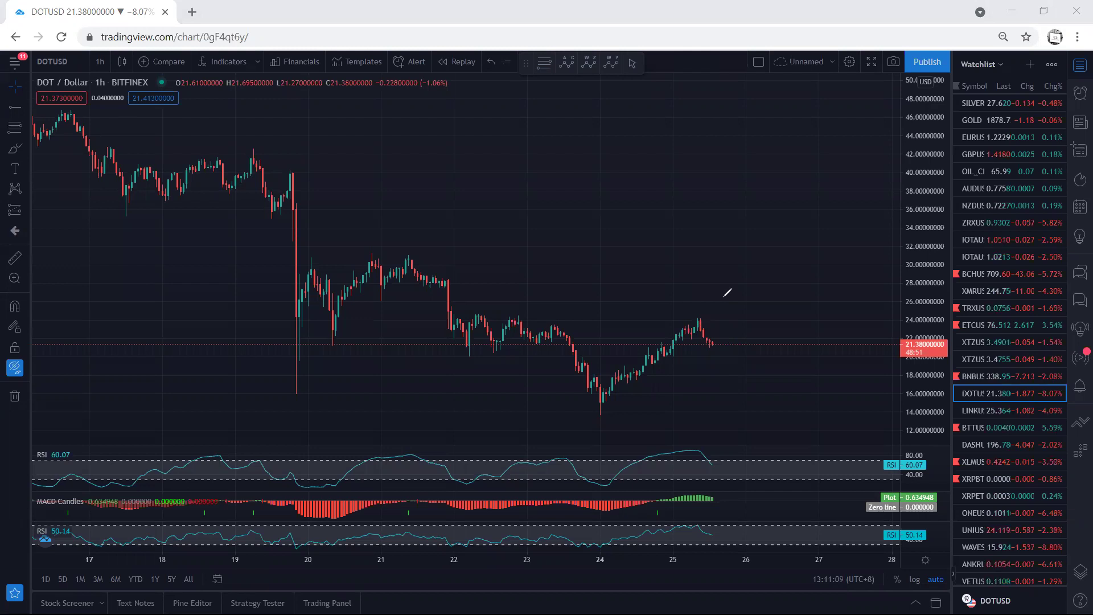
{"action": "left_click", "coordinate": [969, 412]}
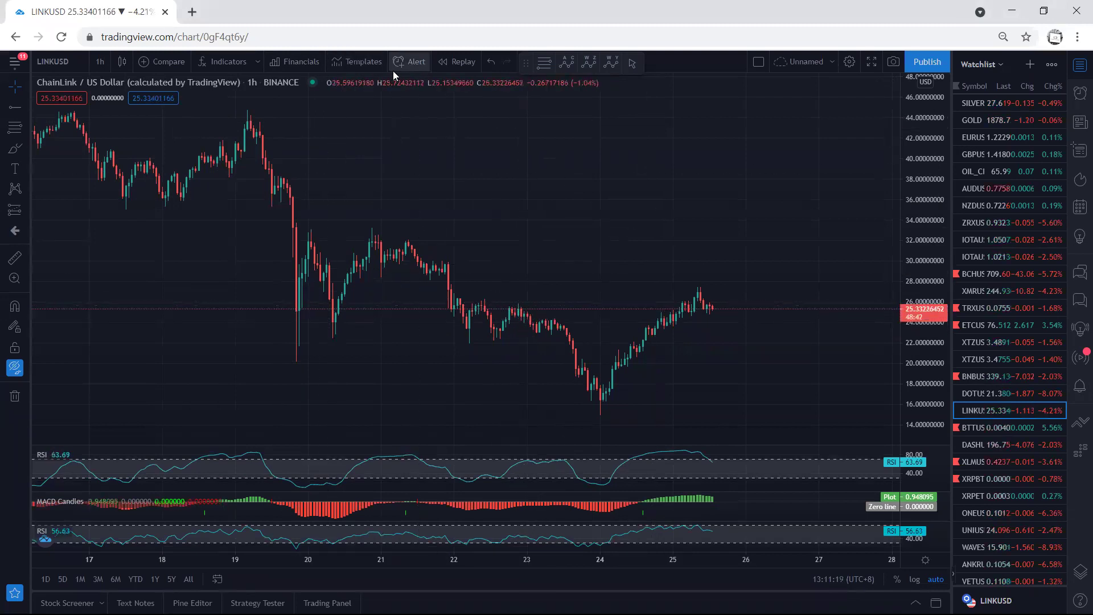
Underline the 20th long-wick low on LINKUSD, then open the DASHUSD chart.
{"action": "left_click_drag", "start_coordinate": [281, 360], "coordinate": [304, 360]}
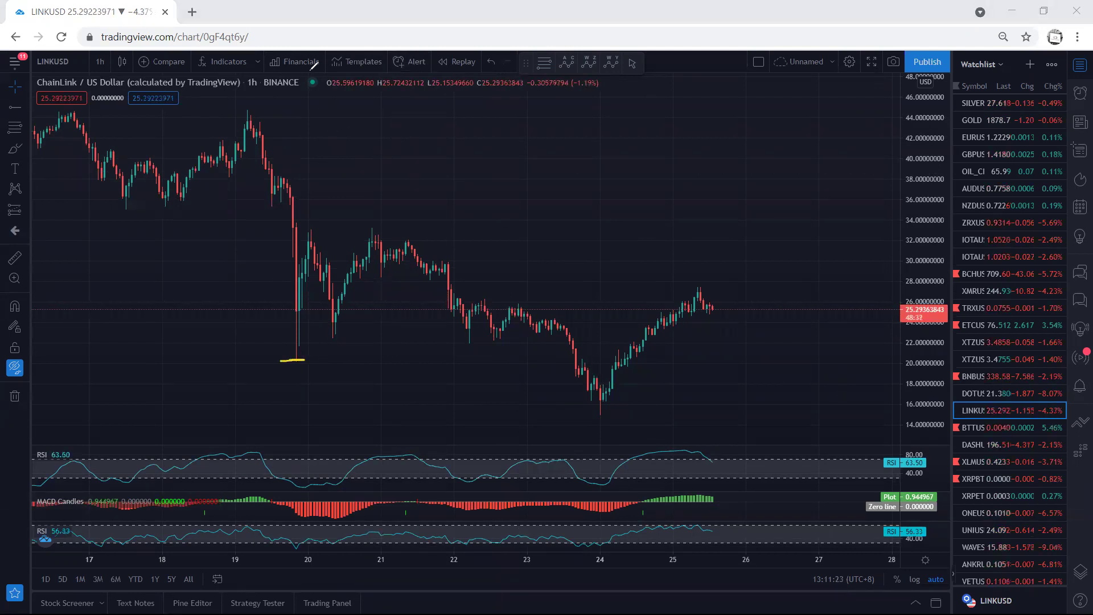
{"action": "left_click", "coordinate": [993, 439]}
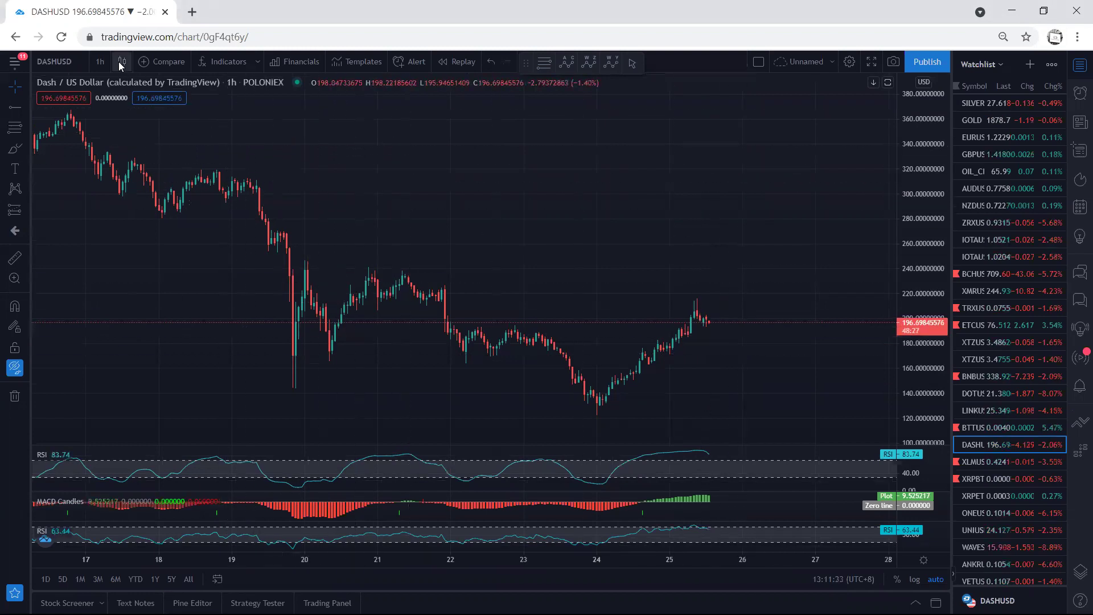
Switch DASHUSD to daily candles, circle the latest candles, then remove the circle.
{"action": "left_click", "coordinate": [102, 61]}
{"action": "left_click", "coordinate": [121, 345]}
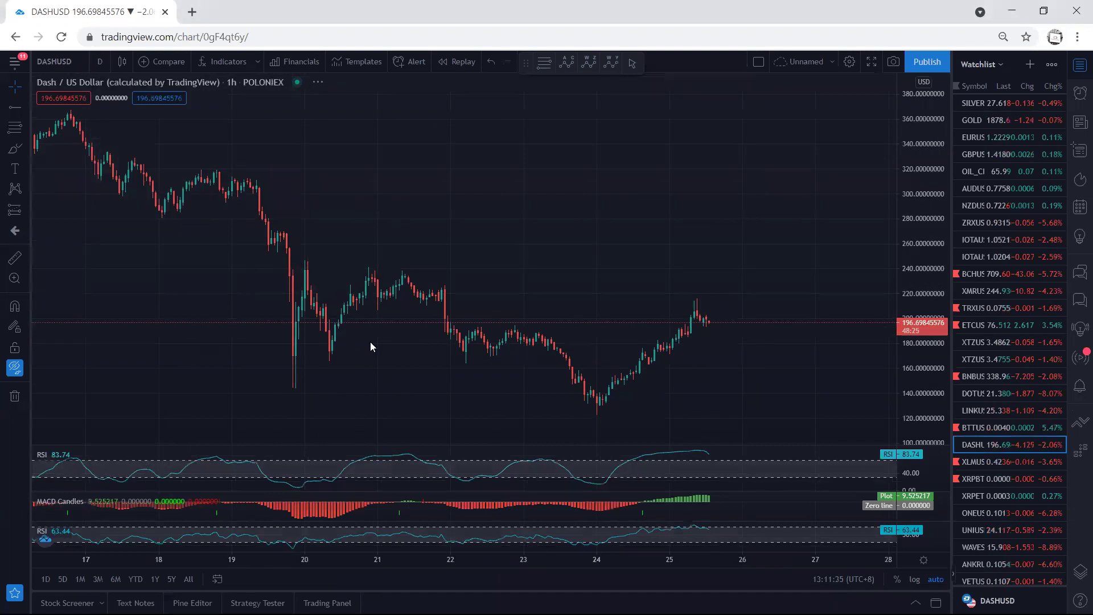
{"action": "left_click_drag", "start_coordinate": [836, 180], "coordinate": [758, 182]}
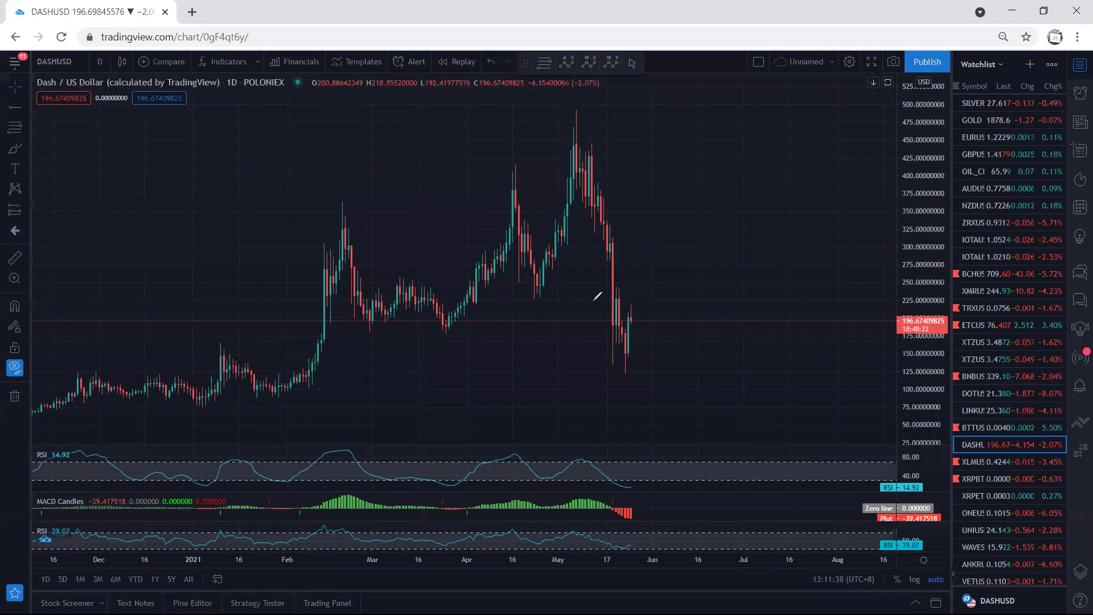
{"action": "left_click_drag", "start_coordinate": [610, 348], "coordinate": [680, 328]}
{"action": "left_click_drag", "start_coordinate": [612, 293], "coordinate": [614, 341]}
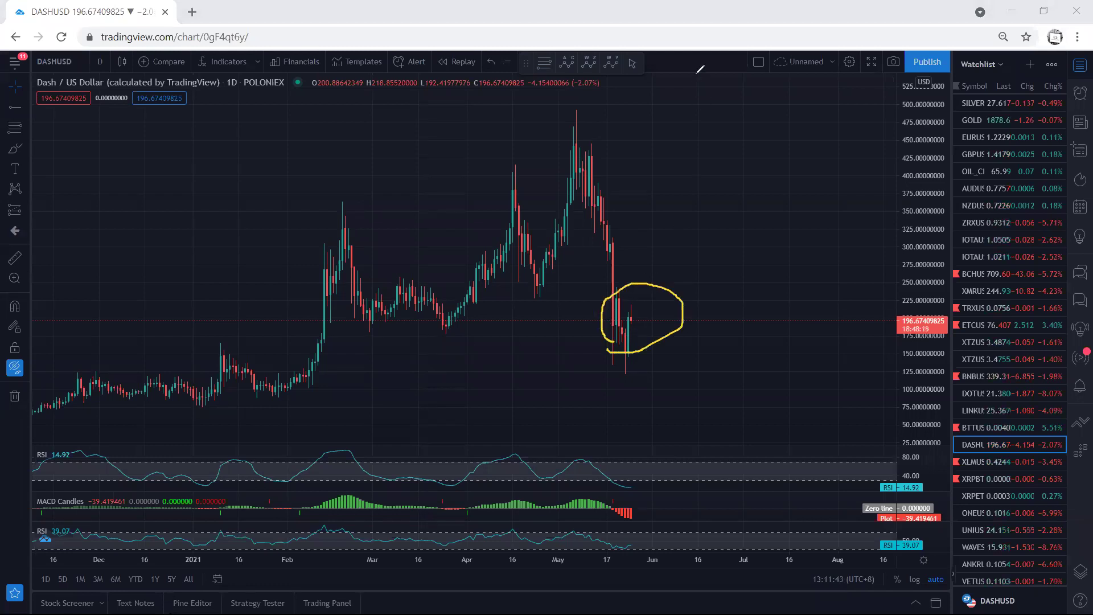
{"action": "key", "text": "Escape"}
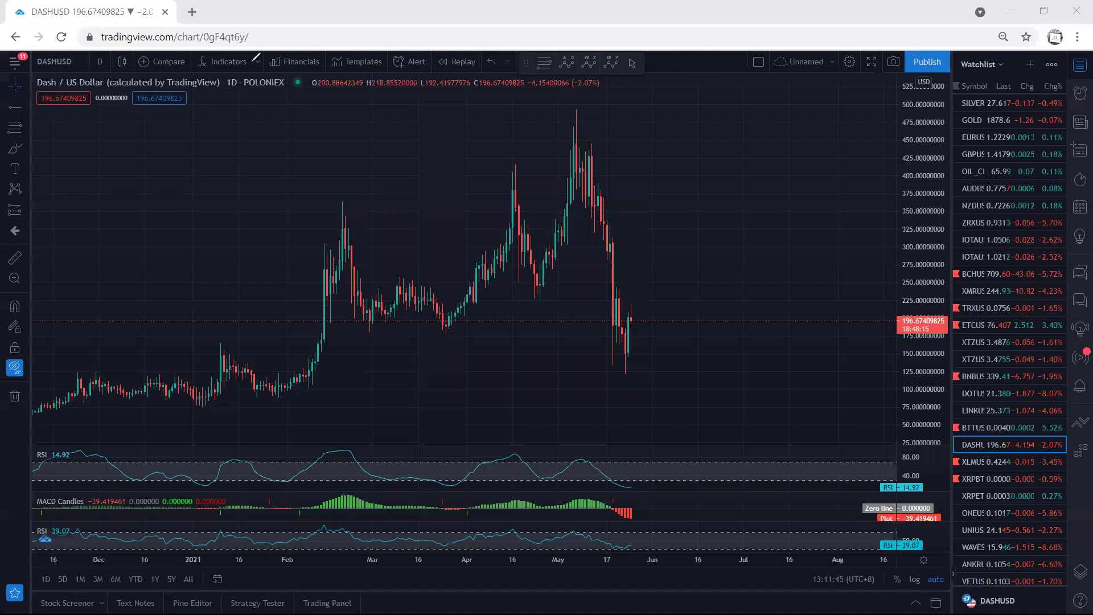
Switch to 4-hour candles and trace lines over the highs and under the lows.
{"action": "left_click", "coordinate": [108, 63]}
{"action": "left_click", "coordinate": [114, 305]}
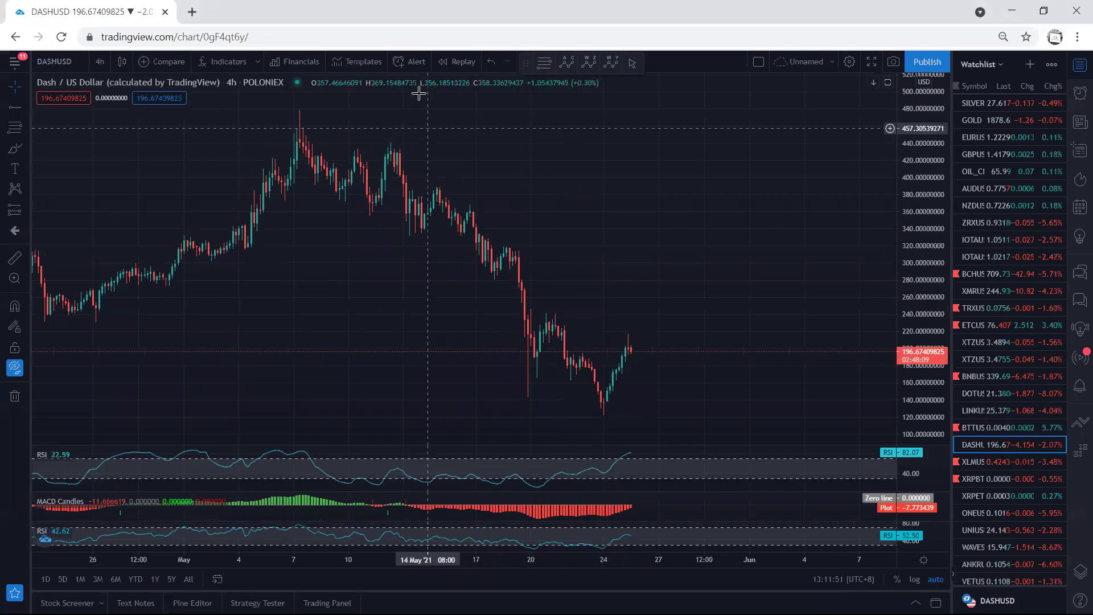
{"action": "left_click_drag", "start_coordinate": [568, 316], "coordinate": [628, 334]}
{"action": "left_click_drag", "start_coordinate": [534, 362], "coordinate": [595, 395]}
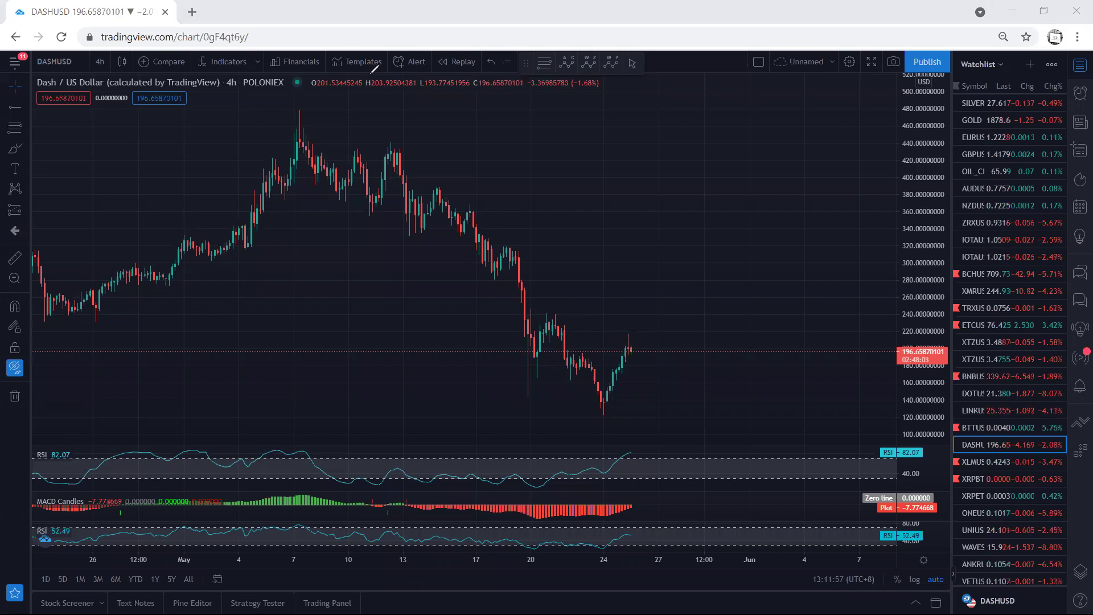
Return to 1-hour candles and open the ONEUSDT chart from the watchlist.
{"action": "left_click", "coordinate": [100, 61]}
{"action": "left_click", "coordinate": [111, 253]}
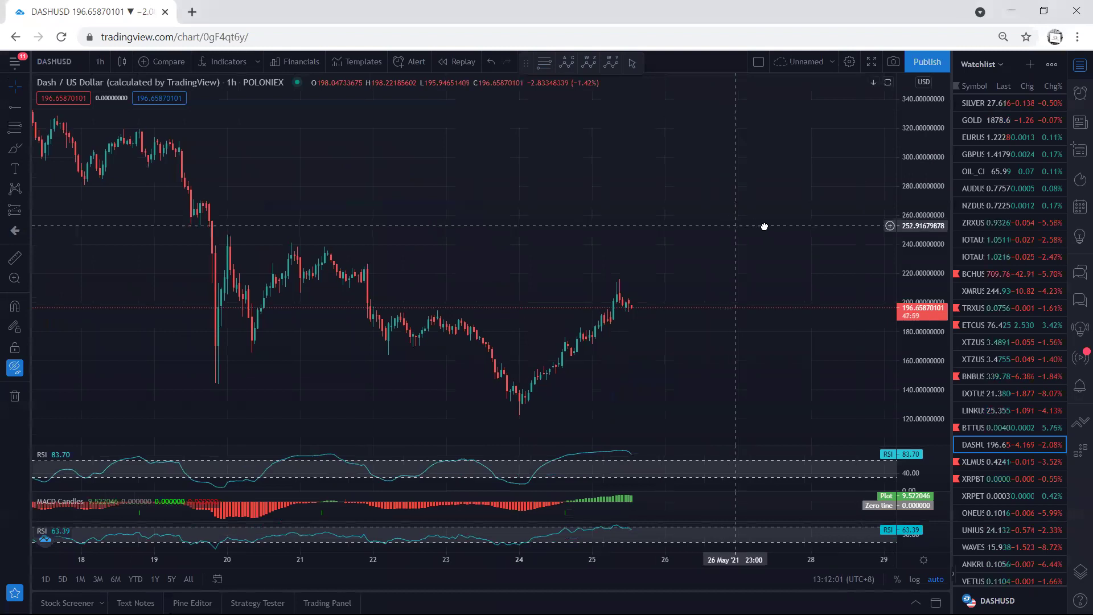
{"action": "scroll", "coordinate": [1013, 391], "scroll_direction": "down", "scroll_amount": 3}
{"action": "left_click", "coordinate": [984, 369]}
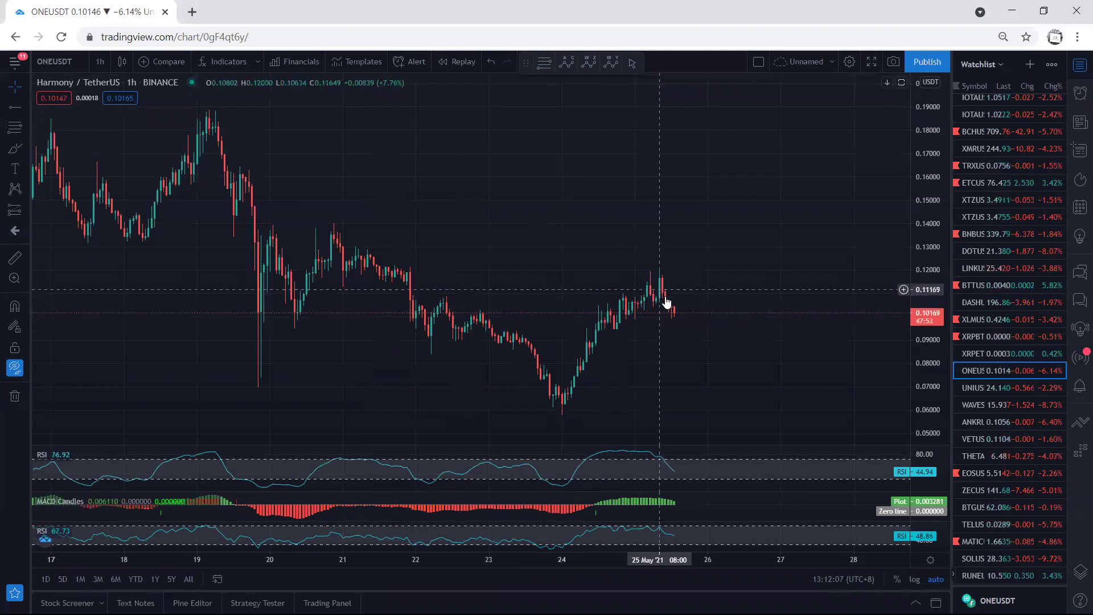
Sketch and undo a projected dip on ONEUSDT, then open the UNIUSD chart.
{"action": "mouse_move", "coordinate": [665, 282]}
{"action": "left_mouse_down"}
{"action": "mouse_move", "coordinate": [672, 311]}
{"action": "mouse_move", "coordinate": [696, 294]}
{"action": "mouse_move", "coordinate": [723, 343]}
{"action": "left_mouse_up"}
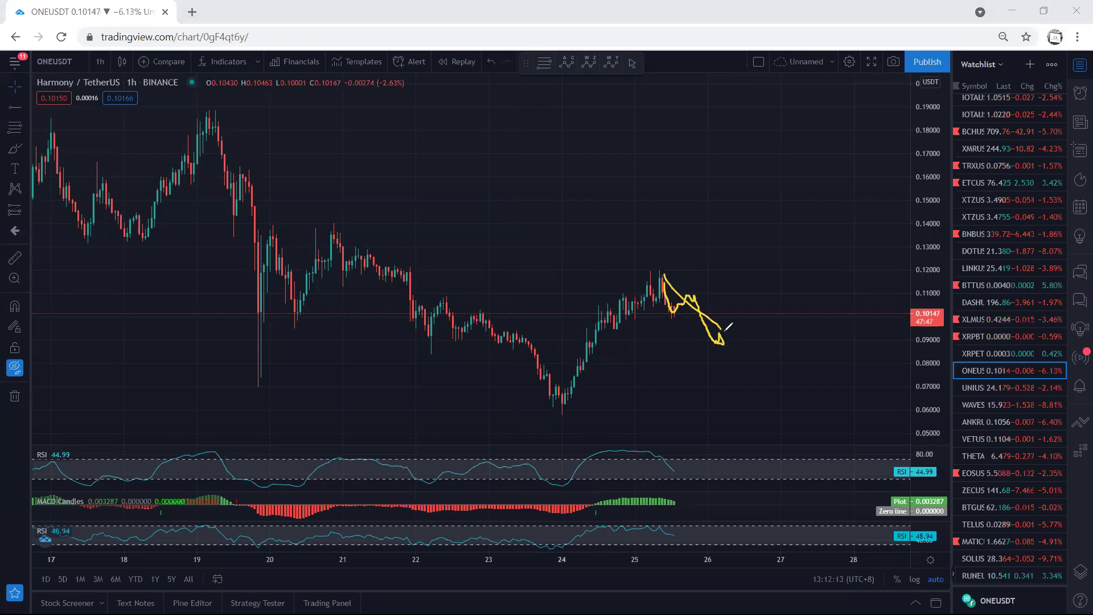
{"action": "key", "text": "ctrl+z"}
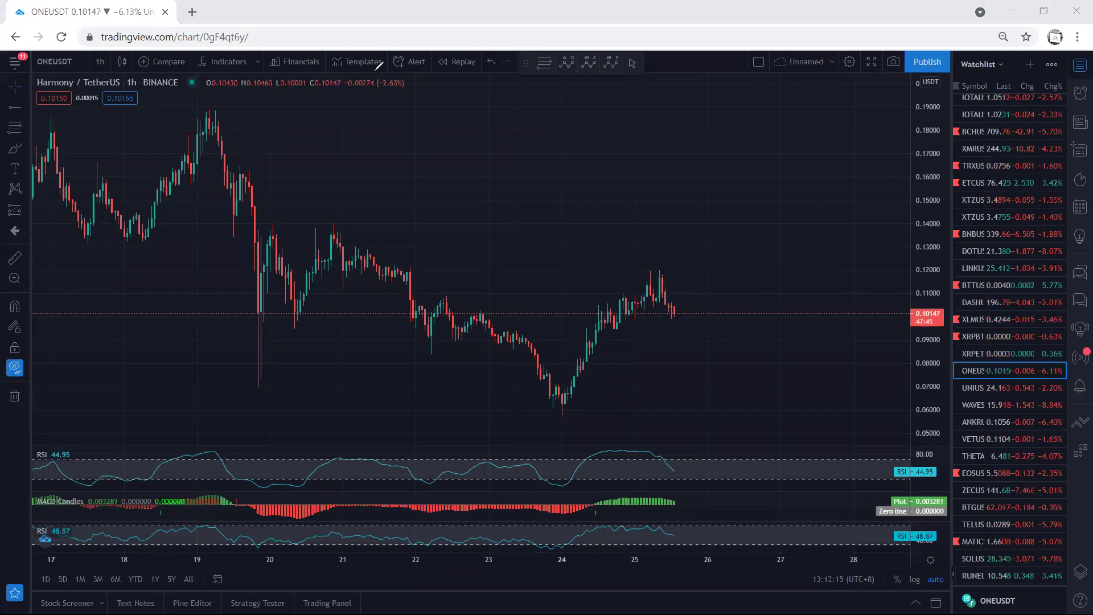
{"action": "left_click", "coordinate": [973, 387]}
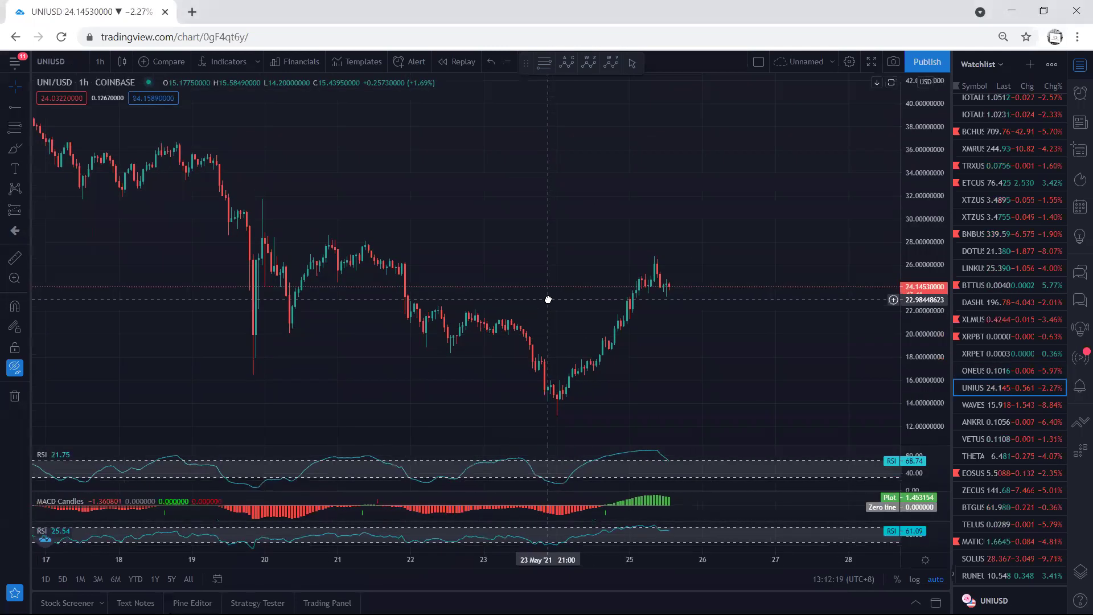
Draw a short yellow horizontal line on UNI/USD, then switch to daily candles.
{"action": "left_click_drag", "start_coordinate": [547, 301], "coordinate": [522, 296]}
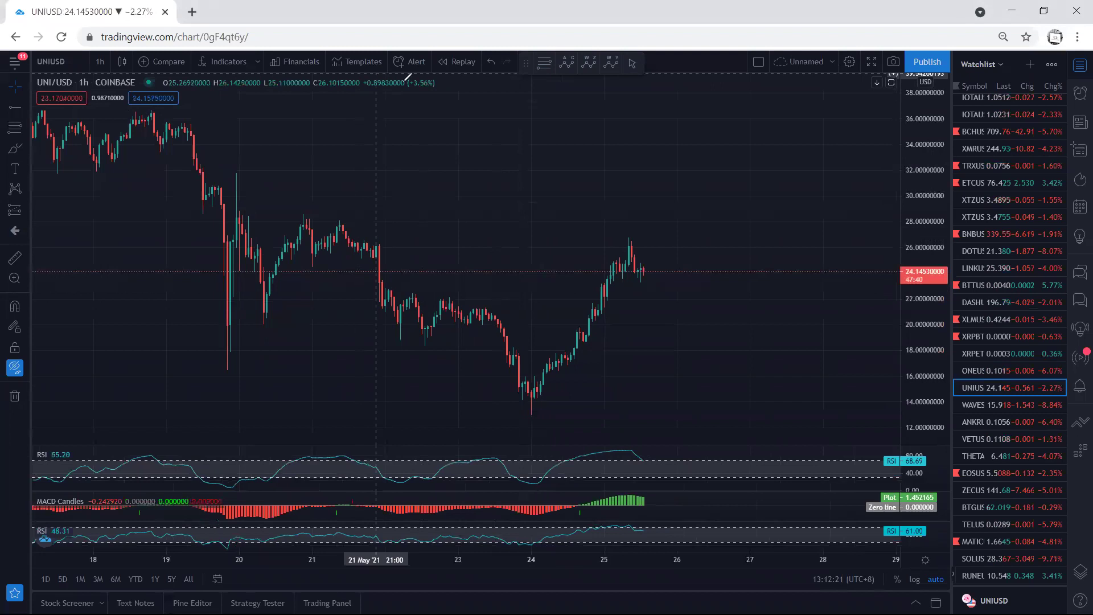
{"action": "left_click_drag", "start_coordinate": [286, 217], "coordinate": [347, 217]}
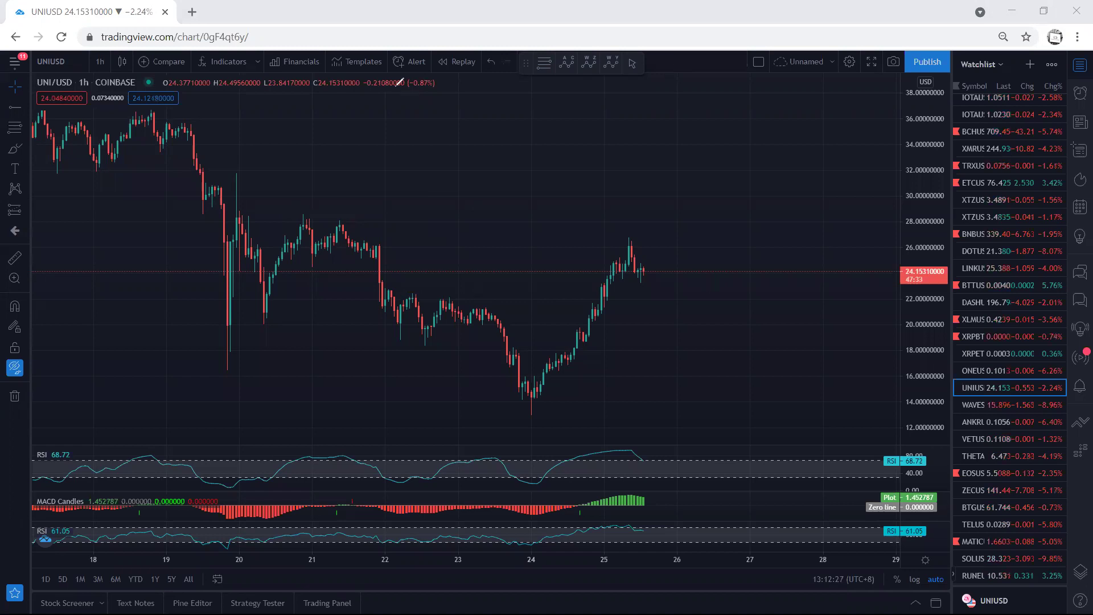
{"action": "left_click", "coordinate": [99, 60]}
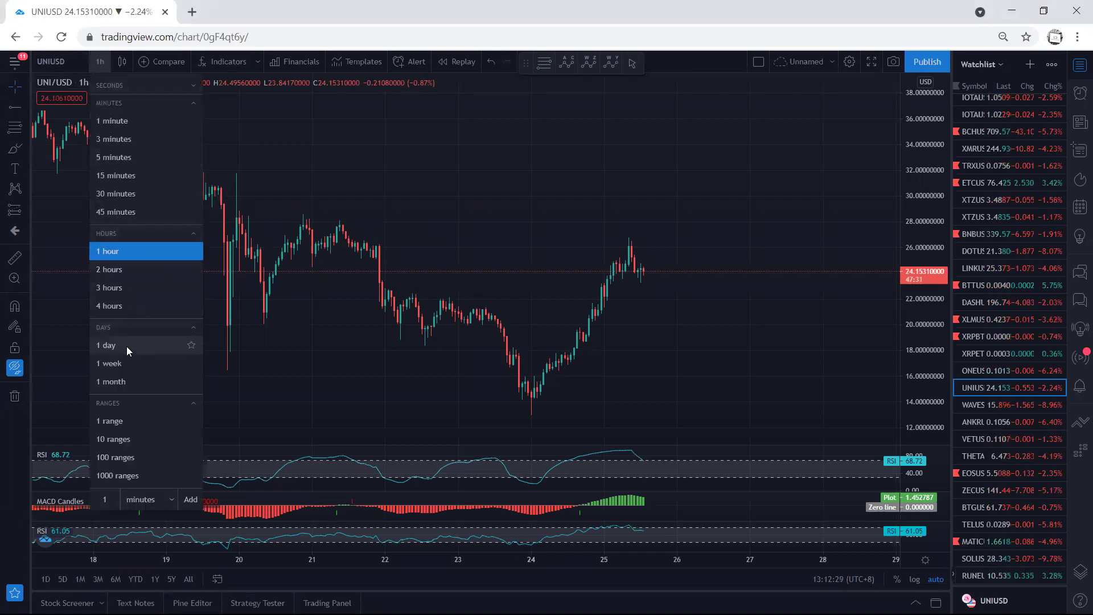
{"action": "left_click", "coordinate": [142, 341]}
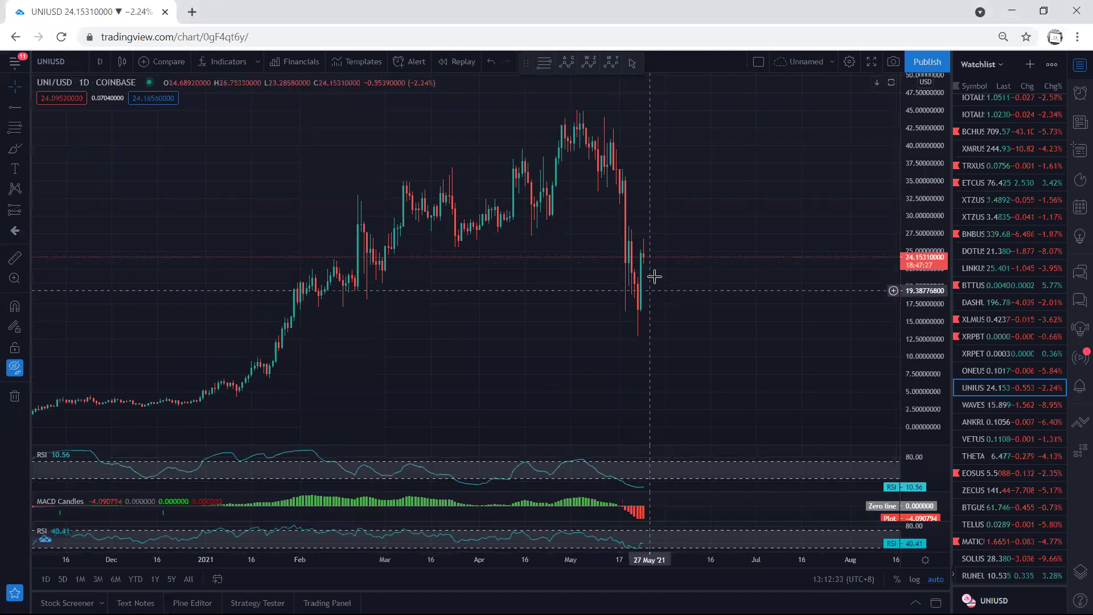
Switch to 4-hour candles, trace the latest rebound and a box above it, then clear them.
{"action": "left_click", "coordinate": [98, 62]}
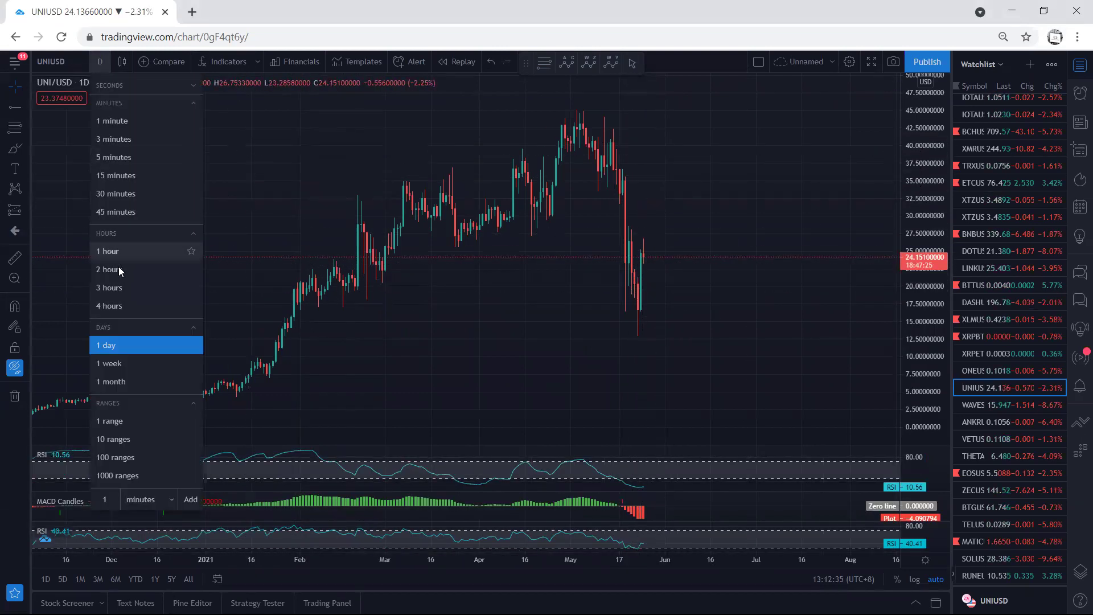
{"action": "left_click", "coordinate": [116, 307]}
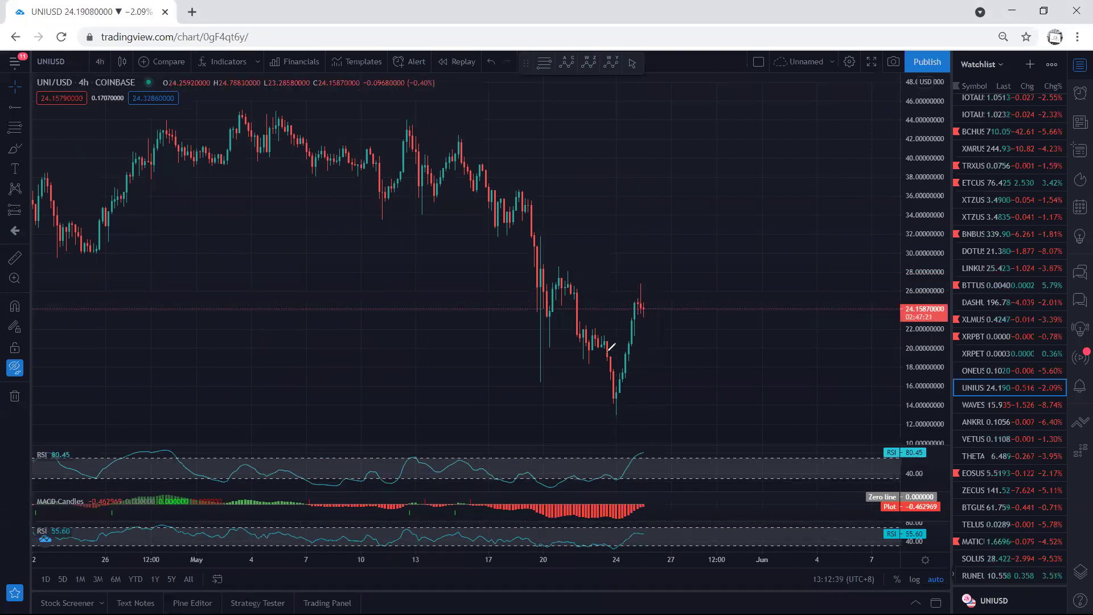
{"action": "left_click_drag", "start_coordinate": [614, 382], "coordinate": [630, 319]}
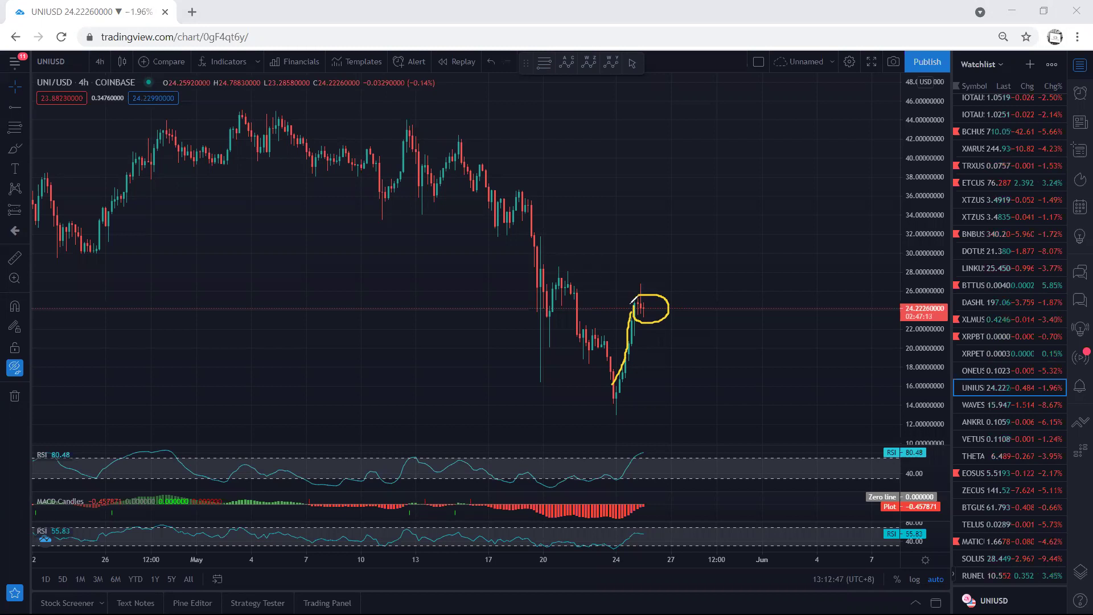
{"action": "mouse_move", "coordinate": [624, 274]}
{"action": "left_mouse_down"}
{"action": "mouse_move", "coordinate": [622, 299]}
{"action": "mouse_move", "coordinate": [637, 305]}
{"action": "left_mouse_up"}
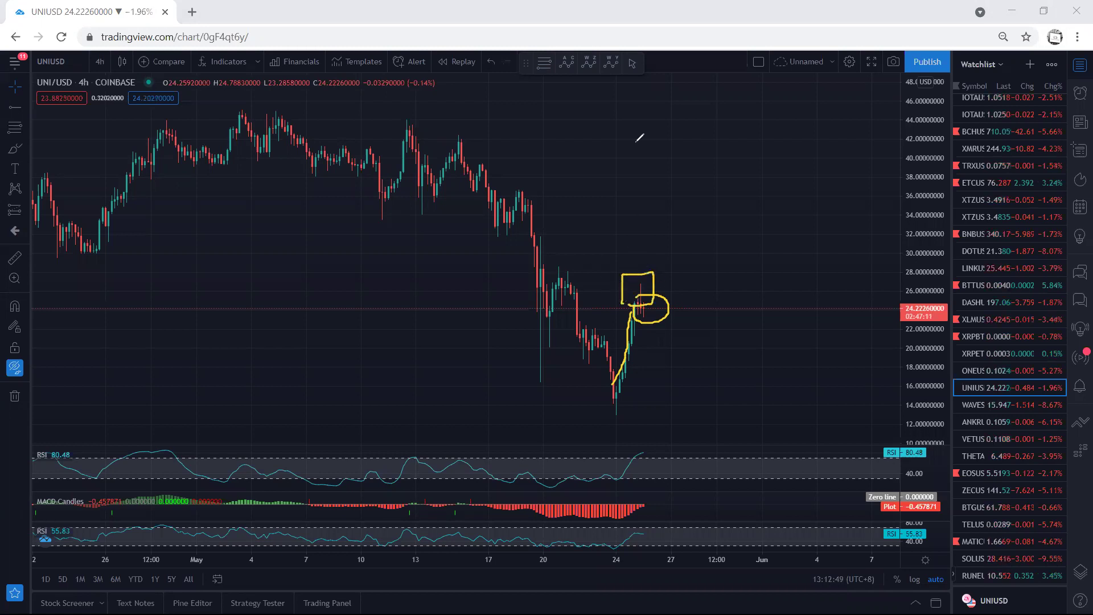
{"action": "key", "text": "Escape"}
View UNI on 1-hour, then 15-minute candles, sketching and deleting yellow strokes.
{"action": "left_click", "coordinate": [100, 61]}
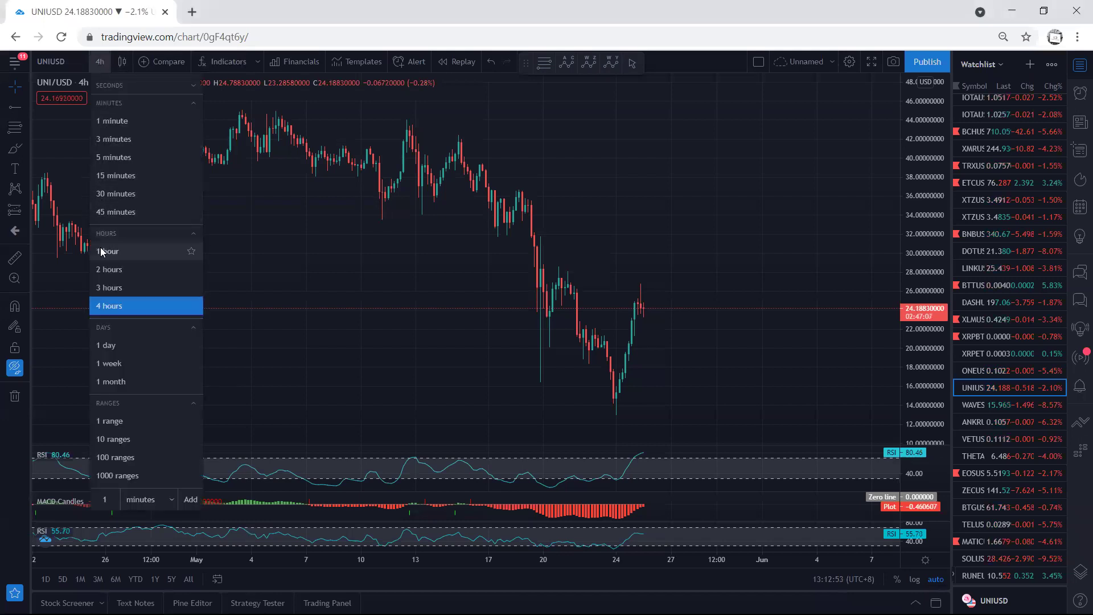
{"action": "left_click", "coordinate": [101, 252]}
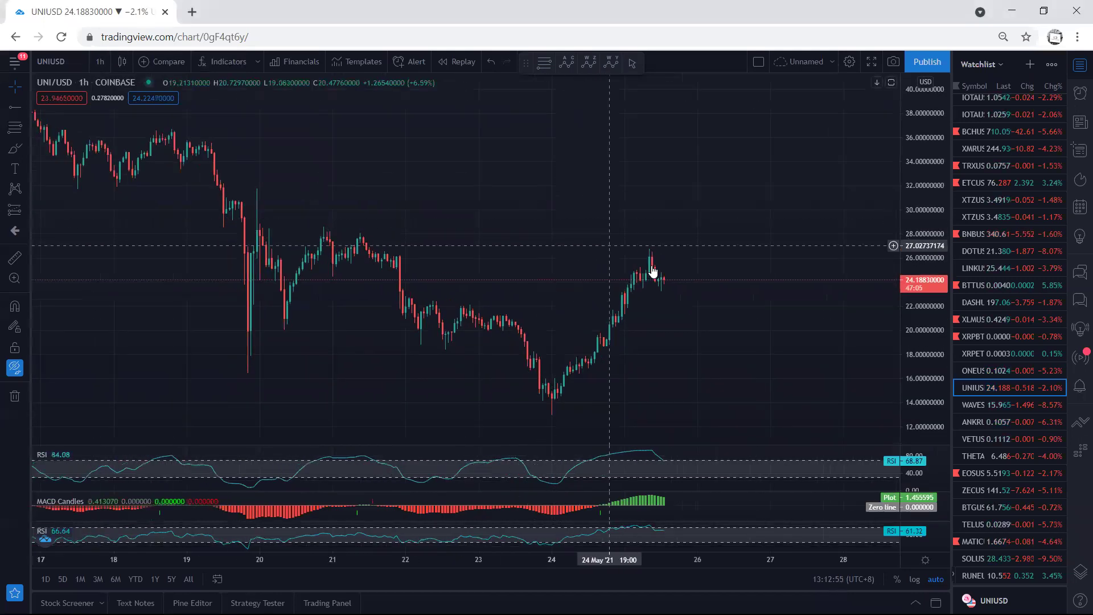
{"action": "left_click", "coordinate": [95, 61]}
{"action": "left_click", "coordinate": [99, 176]}
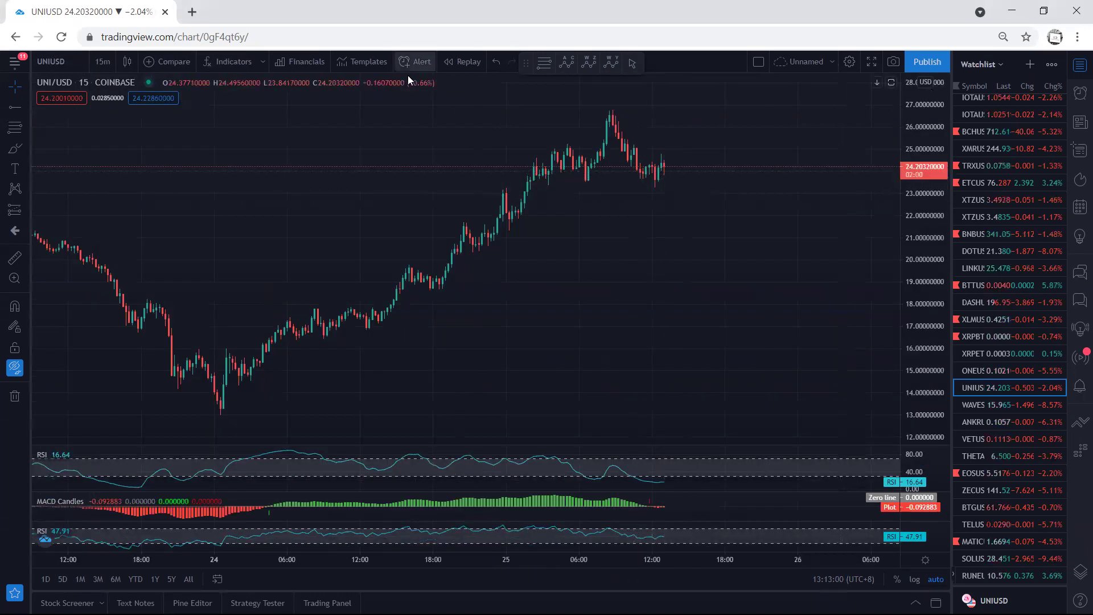
{"action": "left_click_drag", "start_coordinate": [632, 168], "coordinate": [671, 166]}
{"action": "left_click_drag", "start_coordinate": [714, 206], "coordinate": [712, 209]}
{"action": "key", "text": "Delete"}
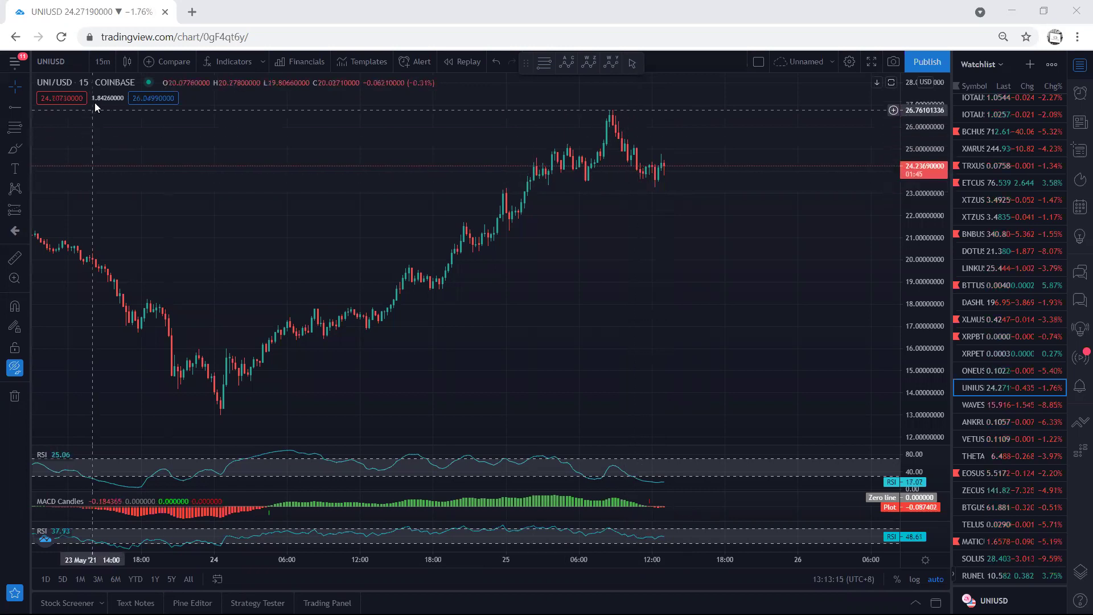
Return UNI to 1-hour candles and open the WAVES chart from the watchlist.
{"action": "left_click", "coordinate": [101, 62]}
{"action": "left_click", "coordinate": [116, 251]}
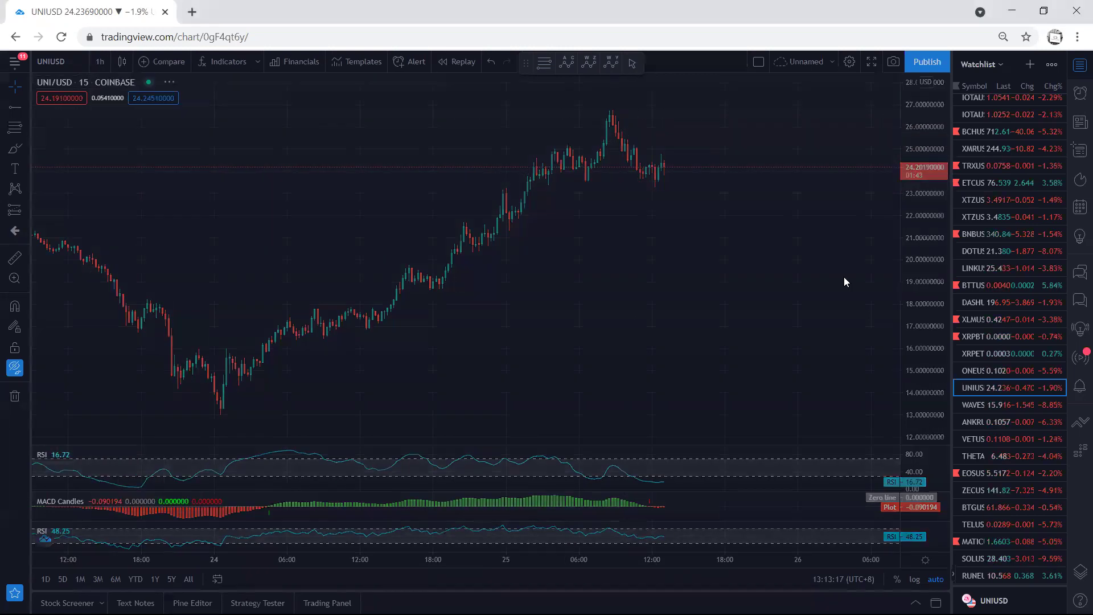
{"action": "left_click_drag", "start_coordinate": [669, 237], "coordinate": [691, 227]}
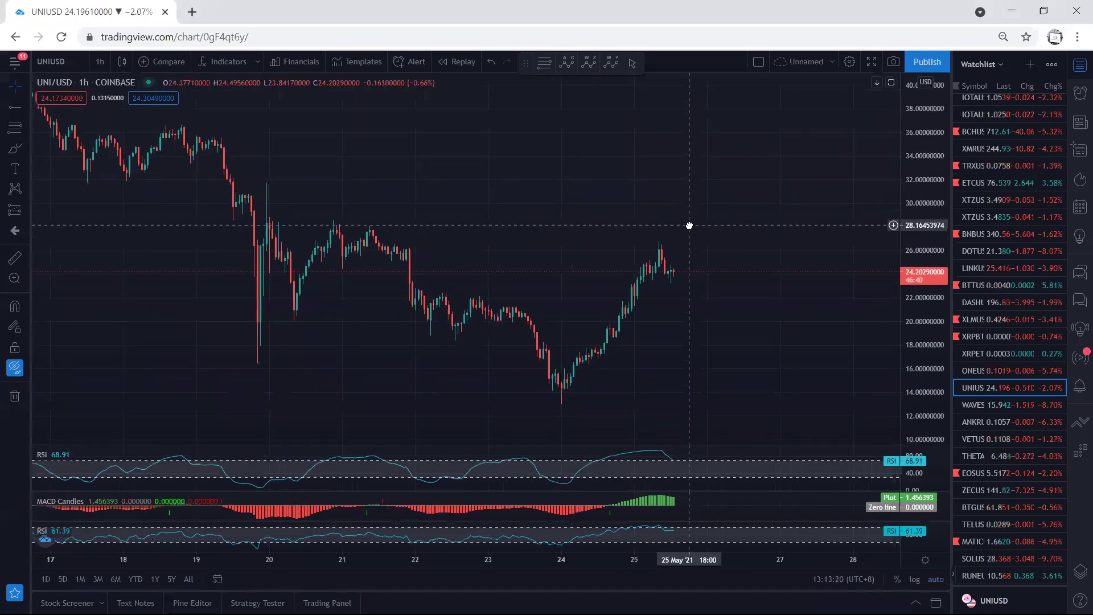
{"action": "left_click", "coordinate": [1000, 405]}
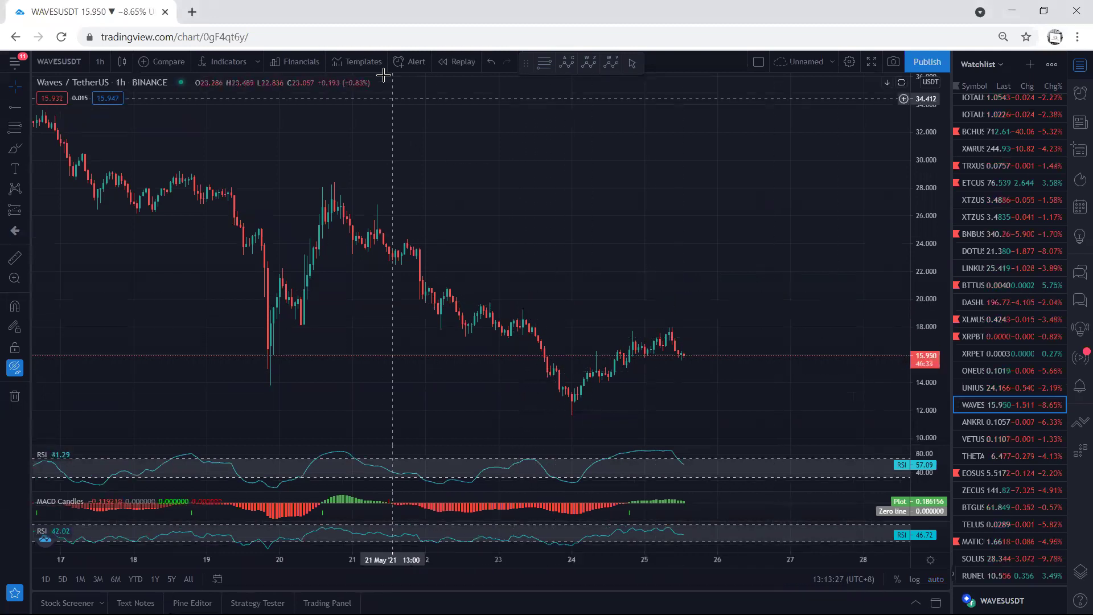
Draw yellow strokes along WAVES's falling highs, below the candles, and at the 20.000 level.
{"action": "left_click_drag", "start_coordinate": [451, 286], "coordinate": [510, 308]}
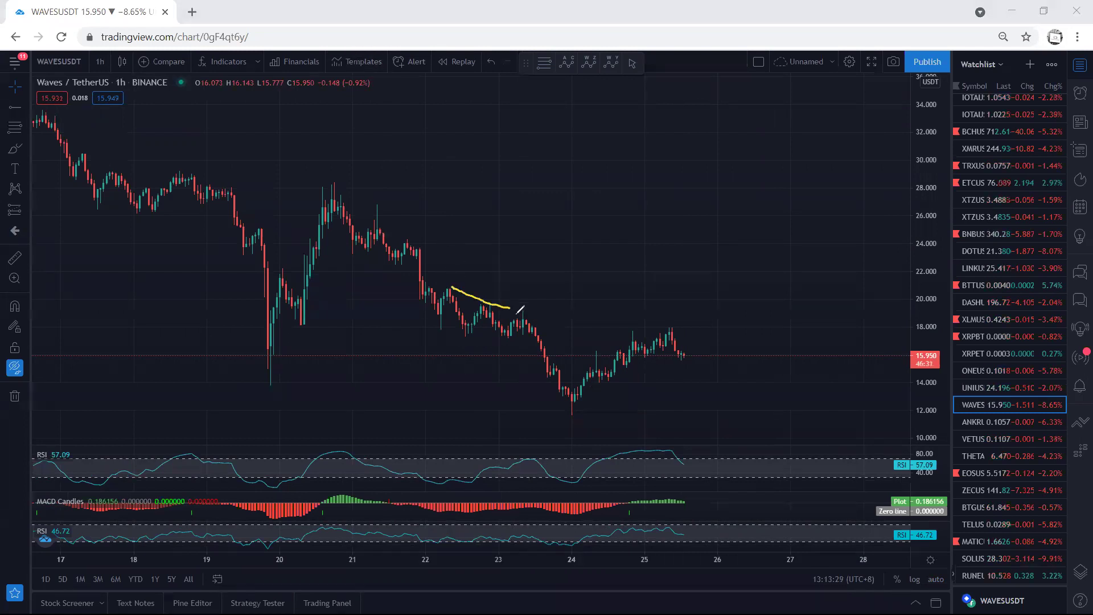
{"action": "left_click_drag", "start_coordinate": [439, 330], "coordinate": [512, 337]}
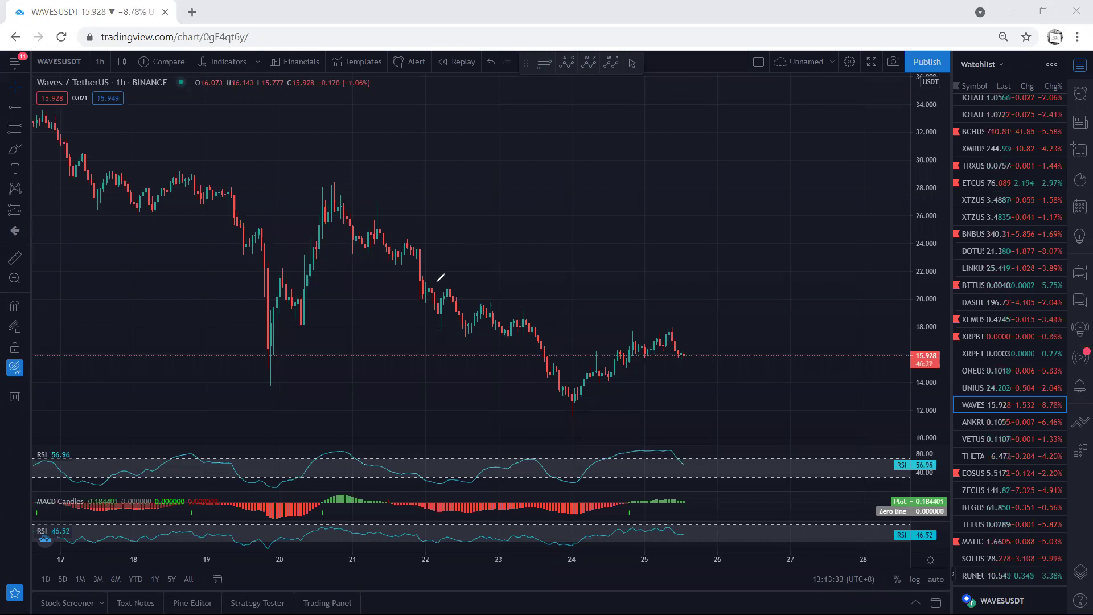
{"action": "left_click_drag", "start_coordinate": [452, 290], "coordinate": [436, 290]}
{"action": "mouse_move", "coordinate": [911, 294]}
{"action": "left_mouse_down"}
{"action": "mouse_move", "coordinate": [926, 307]}
{"action": "mouse_move", "coordinate": [925, 291]}
{"action": "left_mouse_up"}
Ring the recent WAVES lows with a yellow ellipse, clear the drawings, and load ANKR/TetherUS.
{"action": "left_click_drag", "start_coordinate": [554, 409], "coordinate": [671, 388]}
{"action": "left_click_drag", "start_coordinate": [564, 339], "coordinate": [557, 397]}
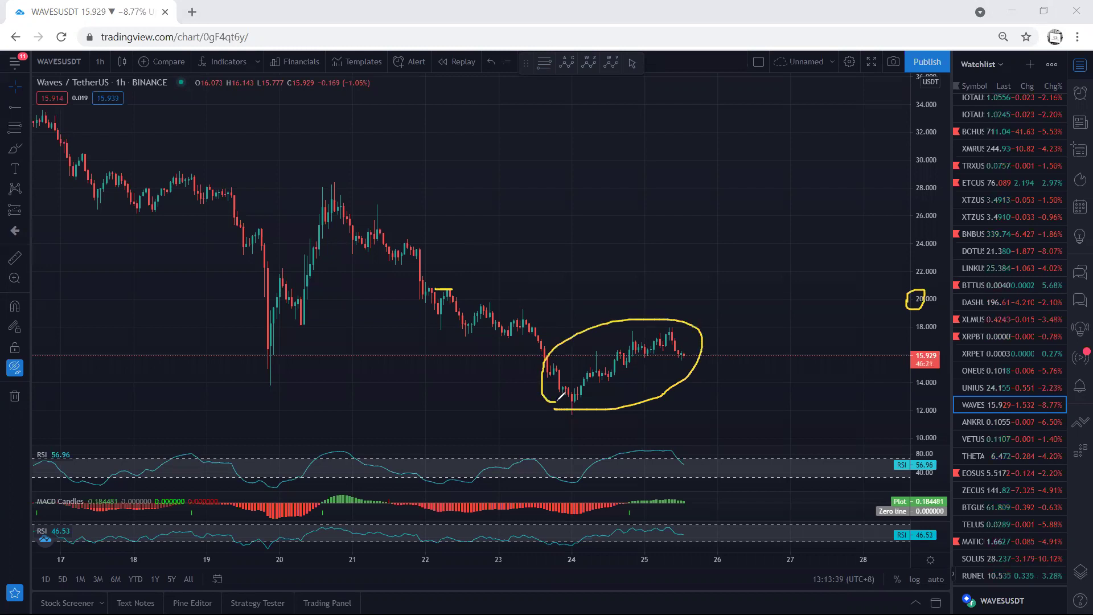
{"action": "key", "text": "Escape"}
{"action": "left_click", "coordinate": [974, 422]}
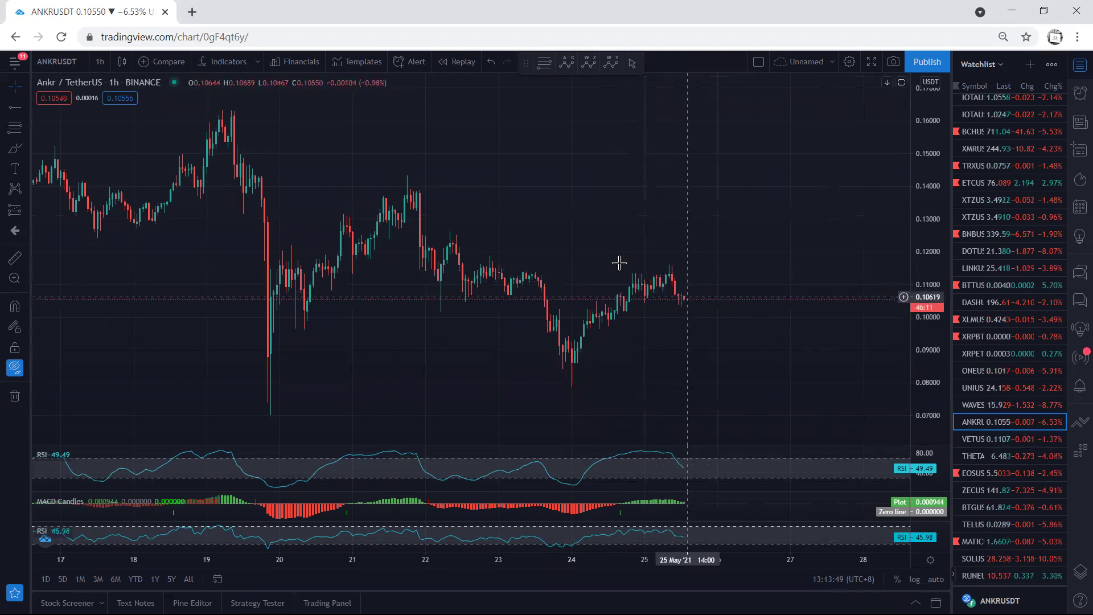
Sketch yellow falling and rising trend lines plus a downward projection on ANKR, then erase them.
{"action": "mouse_move", "coordinate": [670, 267]}
{"action": "left_mouse_down"}
{"action": "mouse_move", "coordinate": [677, 291]}
{"action": "mouse_move", "coordinate": [700, 289]}
{"action": "mouse_move", "coordinate": [711, 326]}
{"action": "mouse_move", "coordinate": [695, 311]}
{"action": "mouse_move", "coordinate": [709, 271]}
{"action": "mouse_move", "coordinate": [662, 285]}
{"action": "left_mouse_up"}
{"action": "left_click_drag", "start_coordinate": [420, 177], "coordinate": [576, 239]}
{"action": "left_click_drag", "start_coordinate": [581, 366], "coordinate": [286, 421]}
{"action": "left_click_drag", "start_coordinate": [679, 272], "coordinate": [727, 379]}
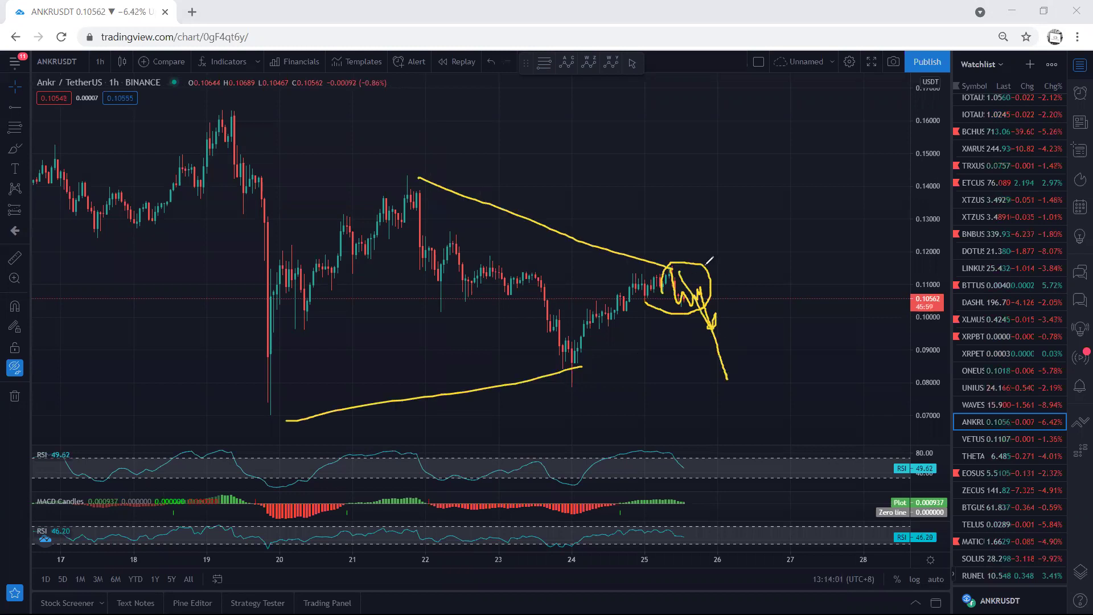
{"action": "key", "text": "e"}
Circle ANKR's recent candles and add a yellow arc, erase both, then load VETUSD.
{"action": "mouse_move", "coordinate": [571, 363]}
{"action": "left_mouse_down"}
{"action": "mouse_move", "coordinate": [678, 290]}
{"action": "mouse_move", "coordinate": [575, 274]}
{"action": "mouse_move", "coordinate": [551, 339]}
{"action": "mouse_move", "coordinate": [569, 367]}
{"action": "left_mouse_up"}
{"action": "key", "text": "e"}
{"action": "mouse_move", "coordinate": [676, 263]}
{"action": "left_mouse_down"}
{"action": "mouse_move", "coordinate": [725, 288]}
{"action": "mouse_move", "coordinate": [682, 322]}
{"action": "mouse_move", "coordinate": [691, 296]}
{"action": "mouse_move", "coordinate": [679, 297]}
{"action": "left_mouse_up"}
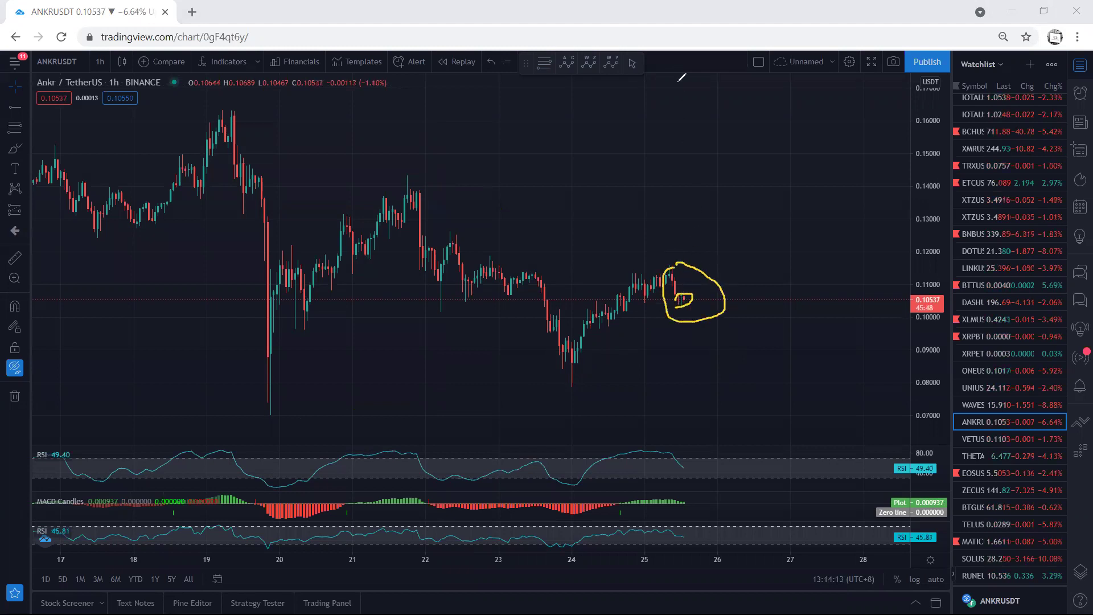
{"action": "key", "text": "e"}
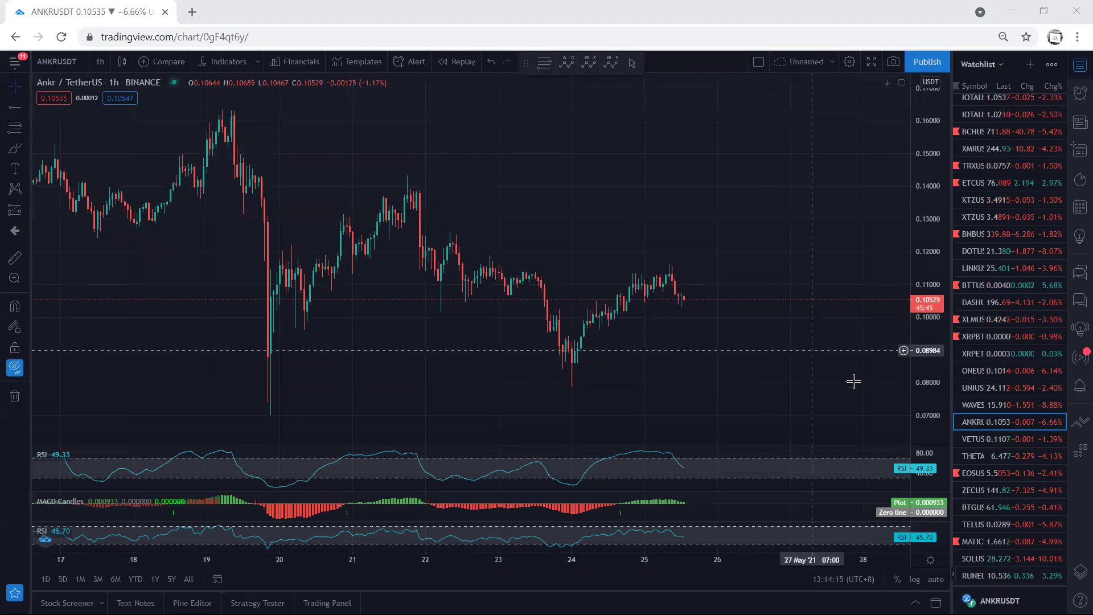
{"action": "left_click", "coordinate": [980, 443]}
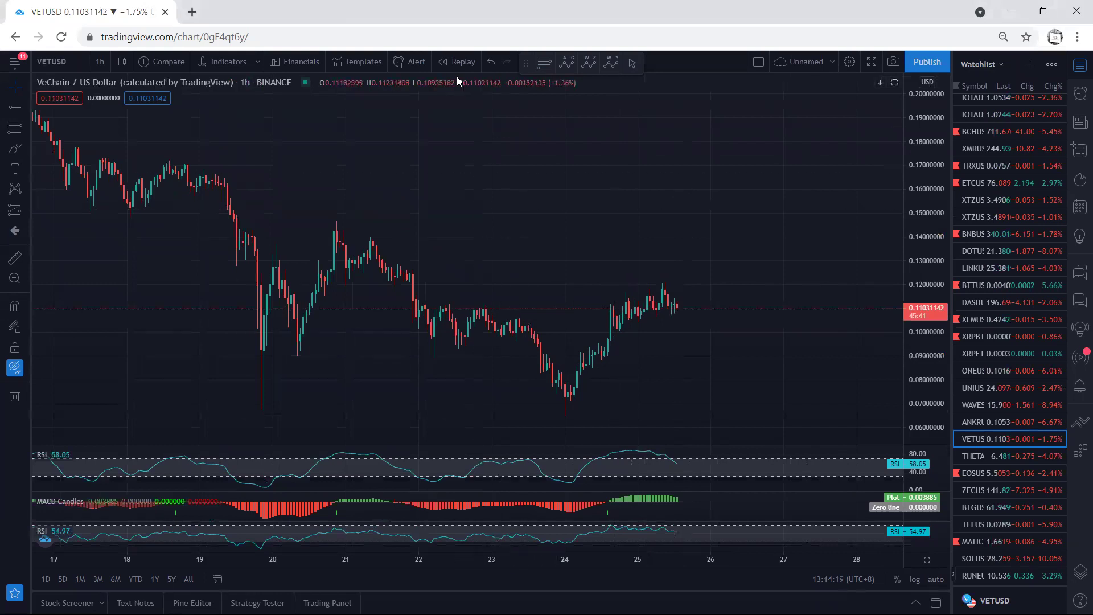
Draw a yellow loop and downward line over VeChain's recent candles, then erase it.
{"action": "mouse_move", "coordinate": [618, 306]}
{"action": "left_mouse_down"}
{"action": "mouse_move", "coordinate": [610, 311]}
{"action": "mouse_move", "coordinate": [677, 289]}
{"action": "left_mouse_up"}
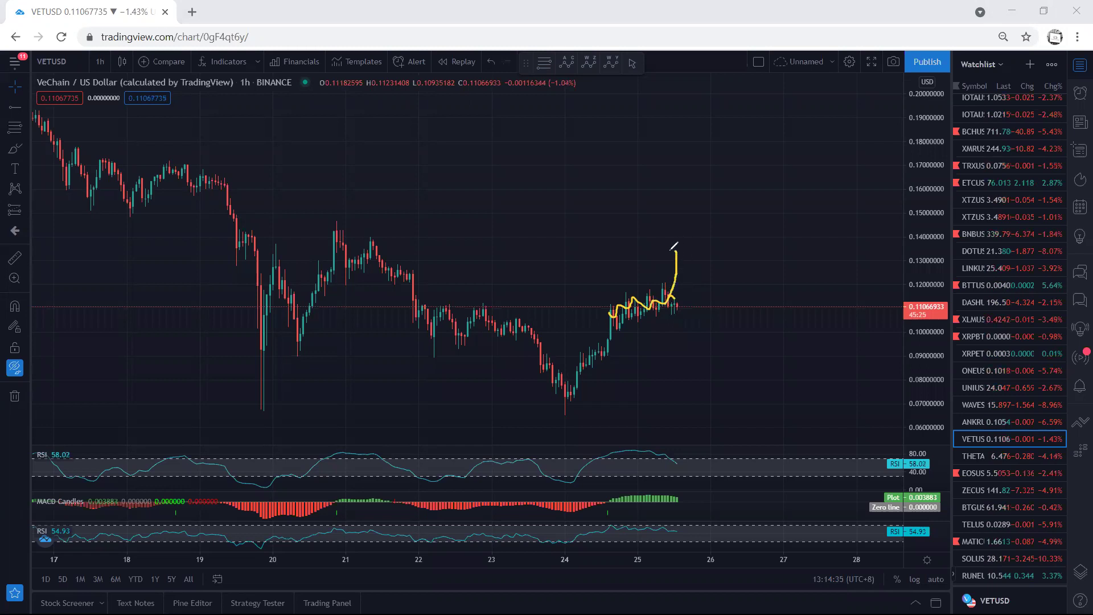
{"action": "mouse_move", "coordinate": [672, 248]}
{"action": "left_mouse_down"}
{"action": "mouse_move", "coordinate": [690, 357]}
{"action": "mouse_move", "coordinate": [692, 301]}
{"action": "mouse_move", "coordinate": [672, 346]}
{"action": "left_mouse_up"}
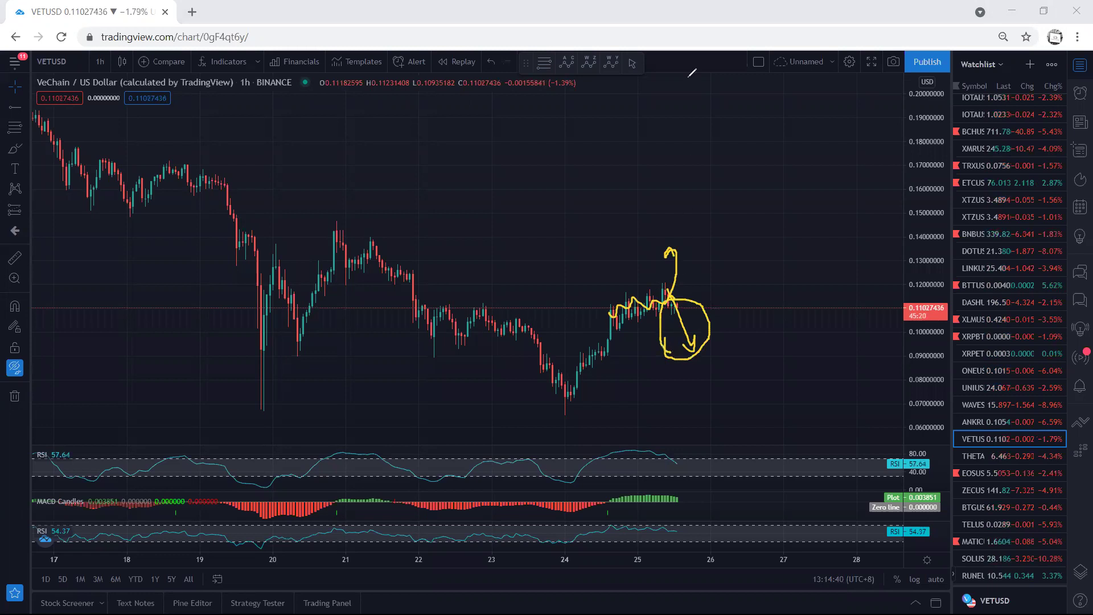
{"action": "key", "text": "e"}
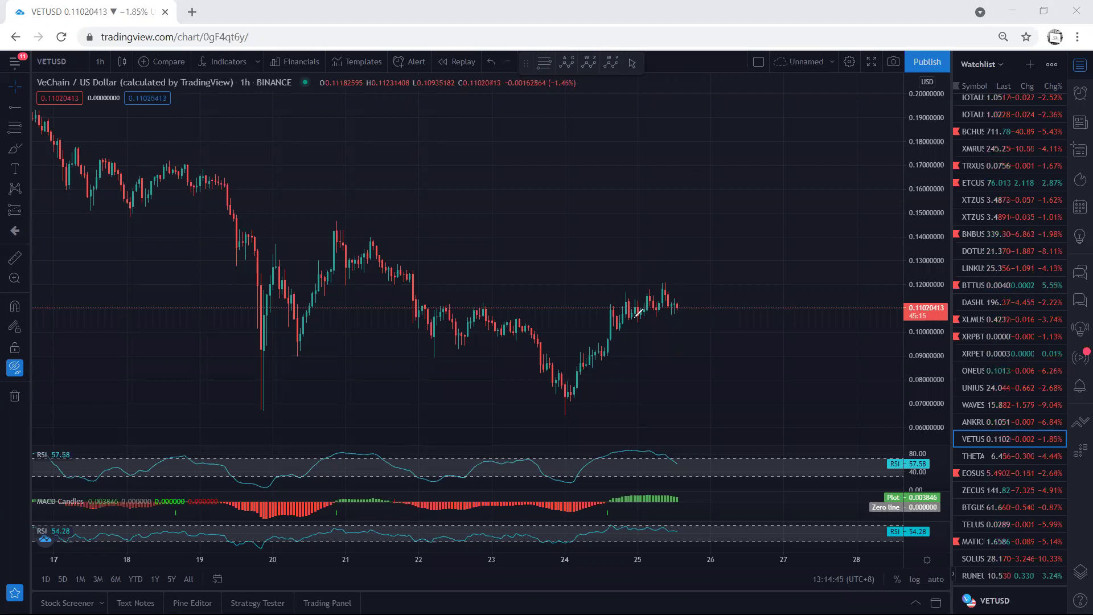
View VETUSD on 15-minute, return to 1-hour, nudge the chart right, and load THETAUSDT.
{"action": "left_click", "coordinate": [91, 63]}
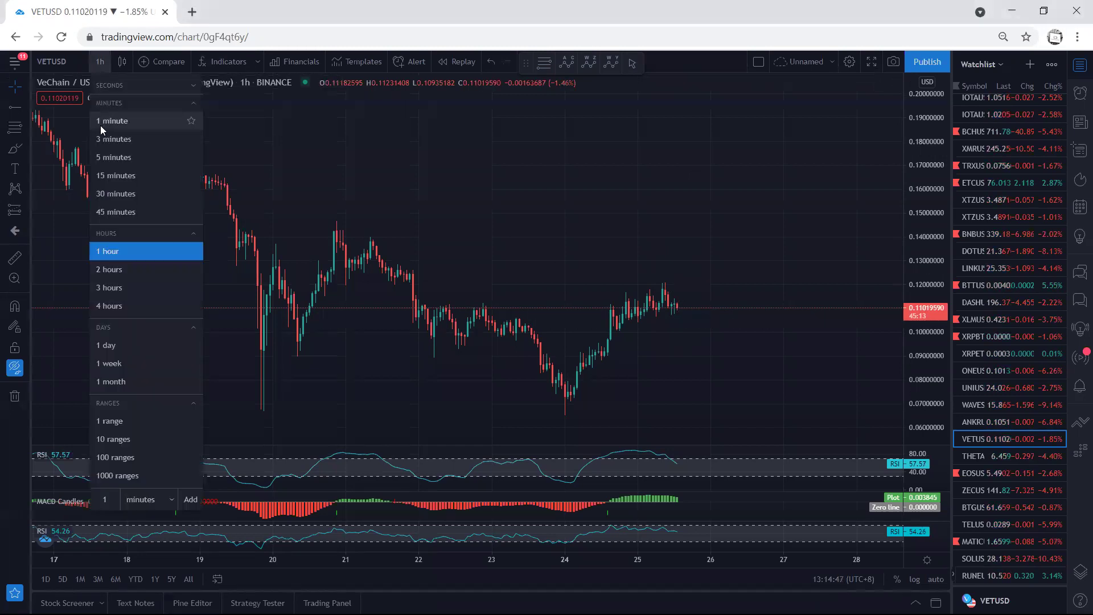
{"action": "left_click", "coordinate": [114, 176]}
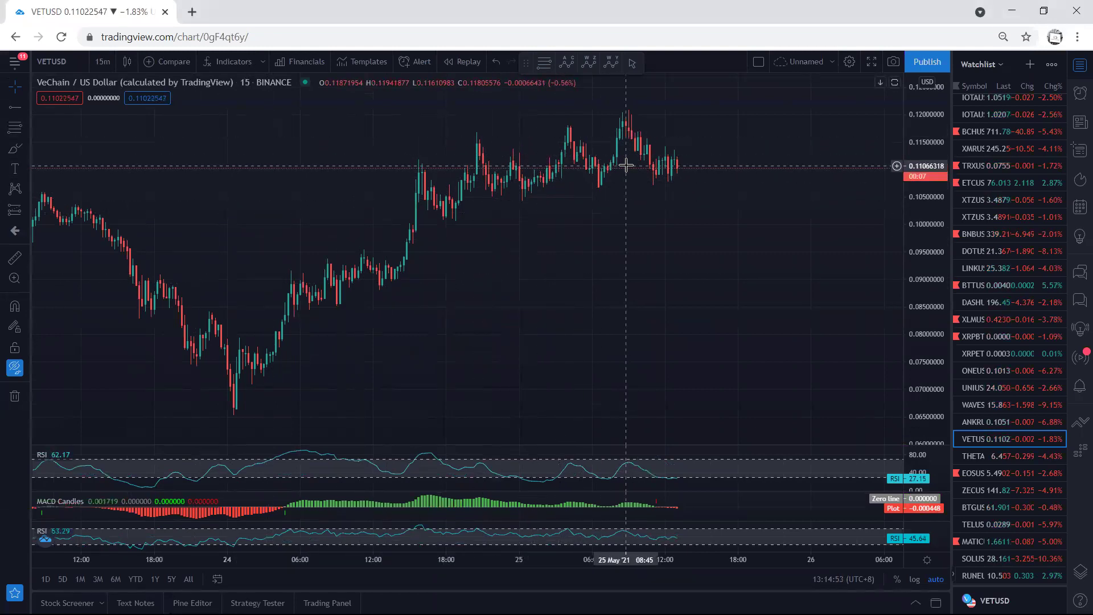
{"action": "left_click", "coordinate": [102, 62]}
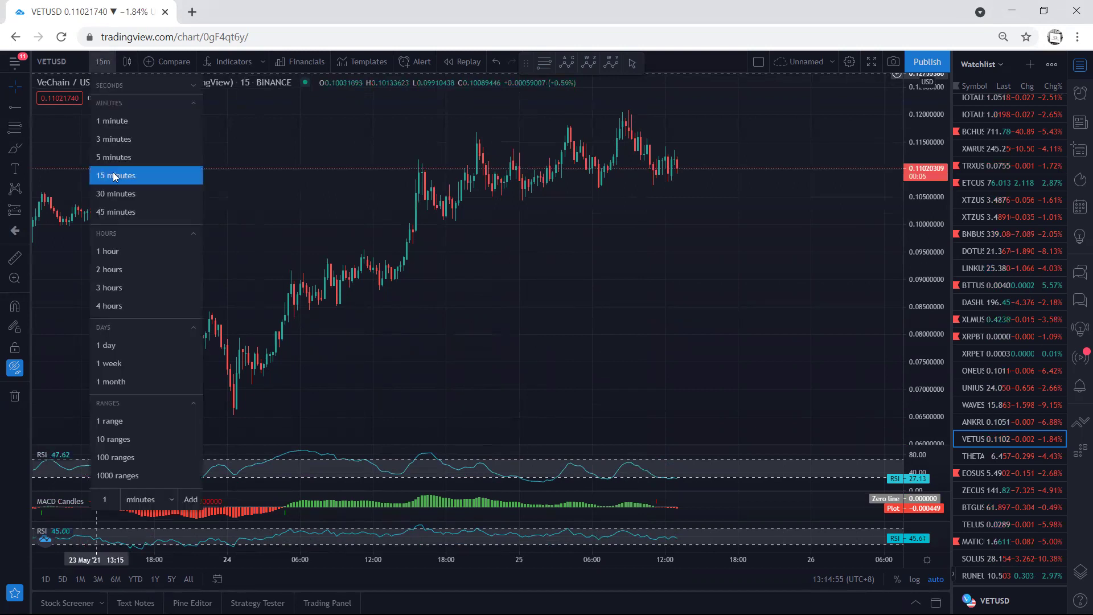
{"action": "left_click", "coordinate": [125, 254]}
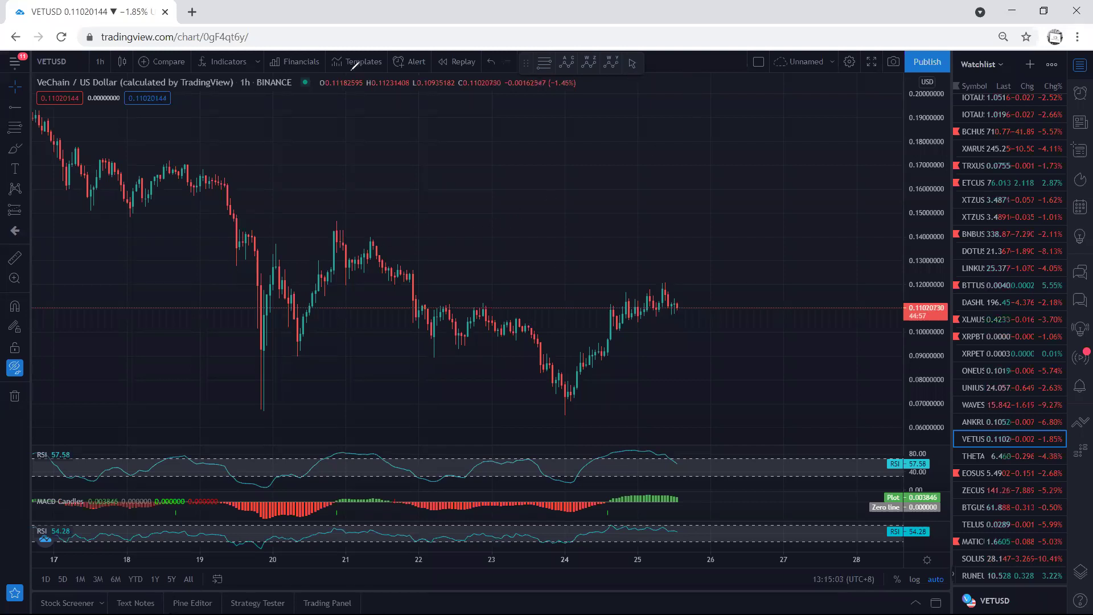
{"action": "left_click_drag", "start_coordinate": [491, 186], "coordinate": [501, 187]}
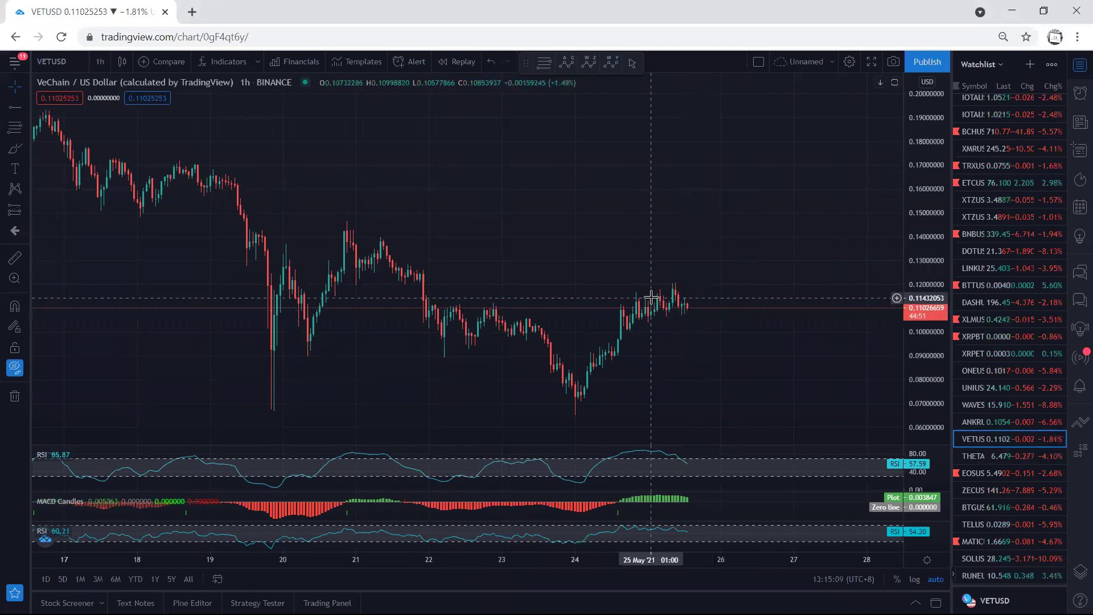
{"action": "left_click", "coordinate": [967, 455]}
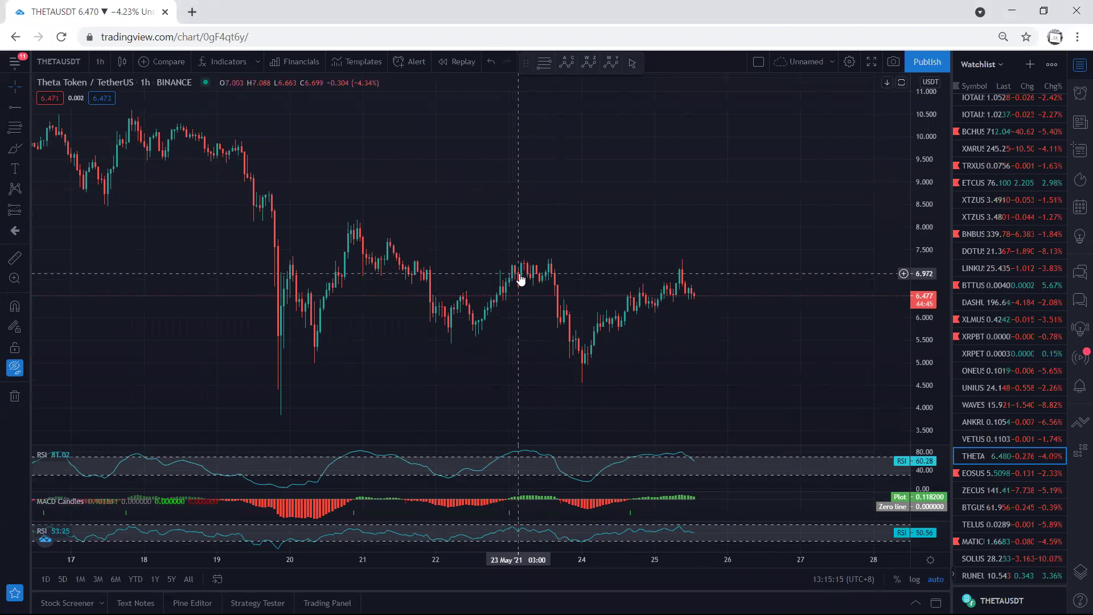
Mark Theta's May 22 dip and rebound in yellow, then switch to the daily timeframe.
{"action": "left_click_drag", "start_coordinate": [468, 317], "coordinate": [480, 313]}
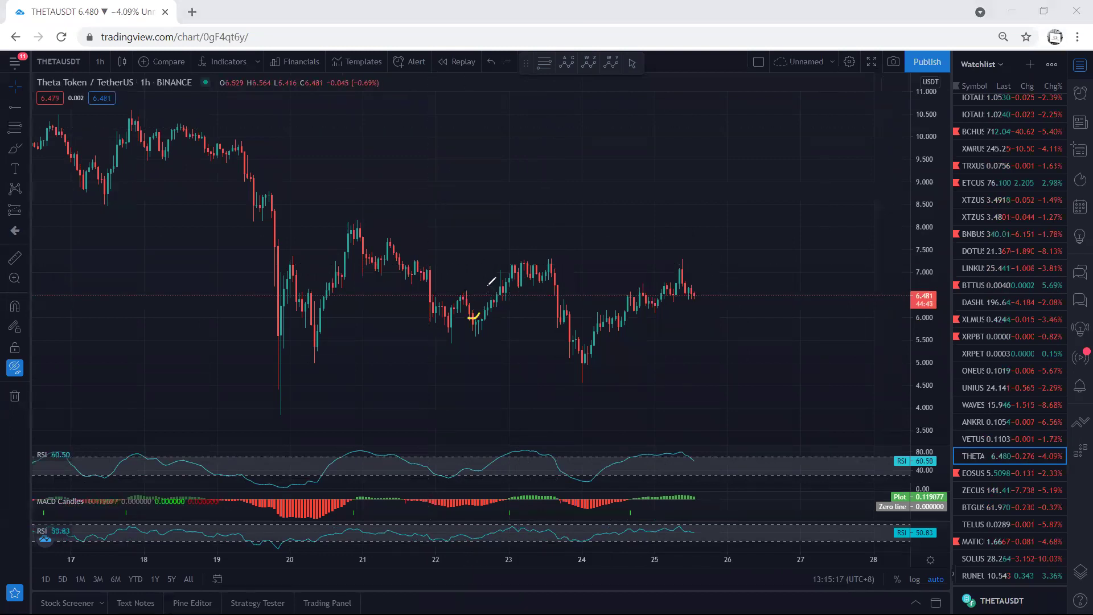
{"action": "left_click_drag", "start_coordinate": [574, 356], "coordinate": [678, 285]}
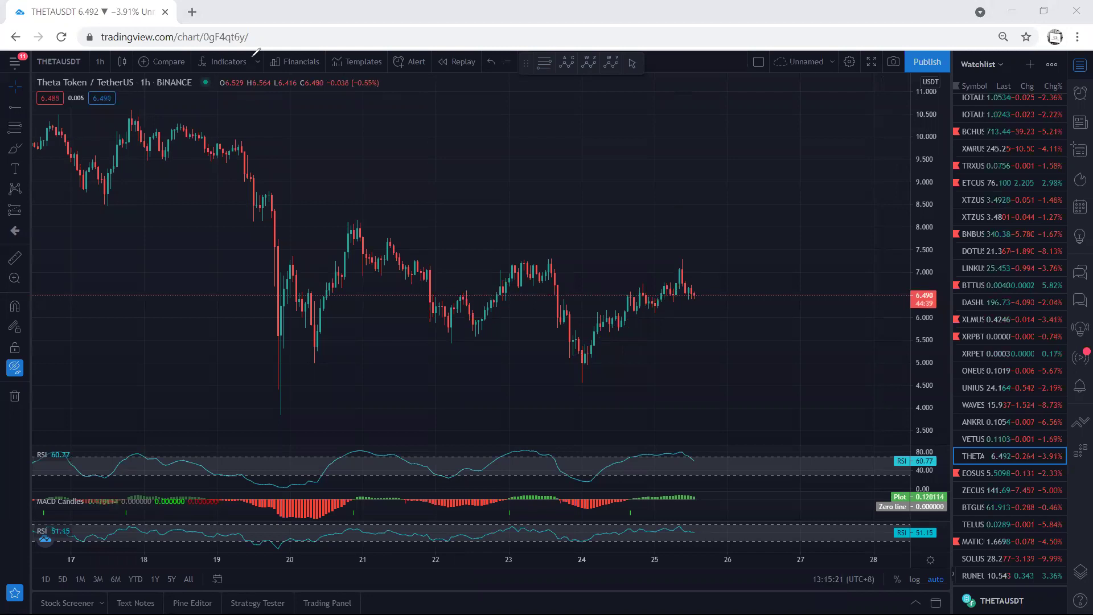
{"action": "left_click", "coordinate": [100, 62]}
{"action": "left_click", "coordinate": [120, 345]}
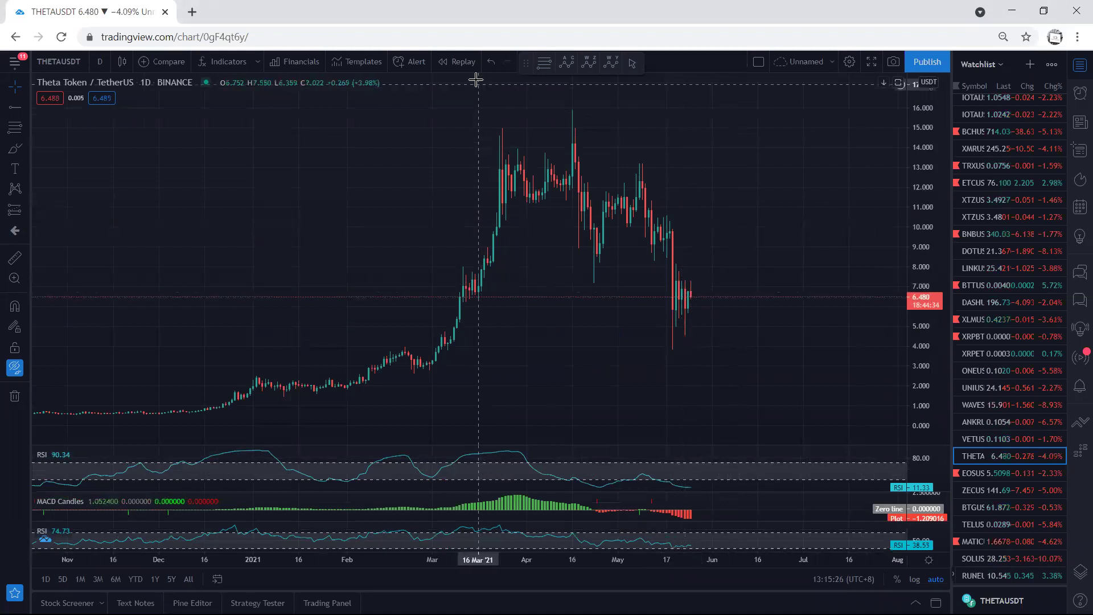
Draw and undo a yellow arrow toward the latest daily drop, then switch to 4-hour.
{"action": "left_click_drag", "start_coordinate": [621, 261], "coordinate": [660, 280]}
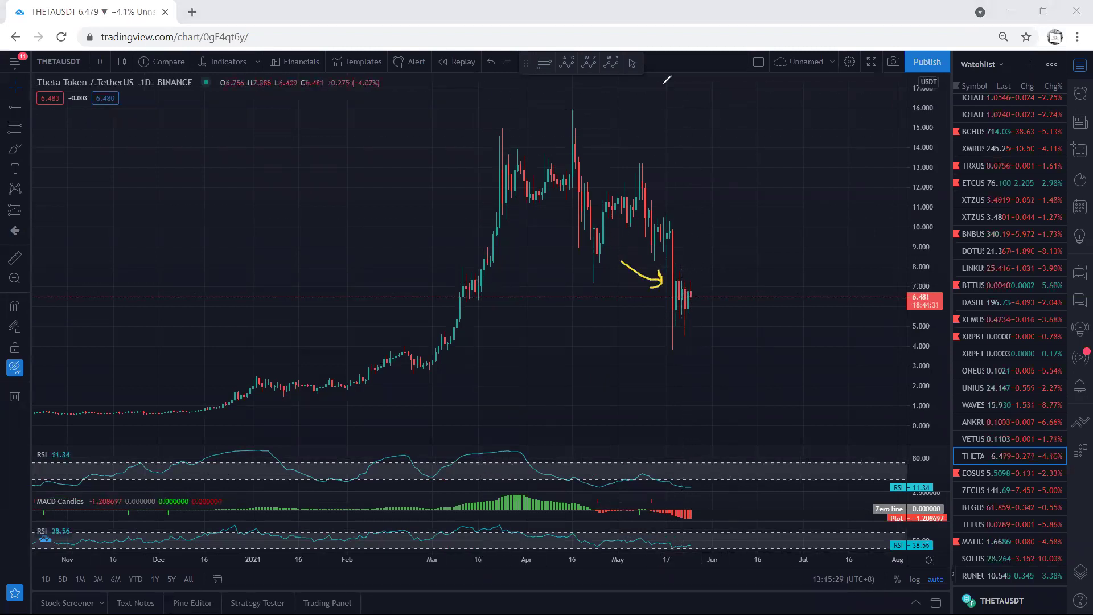
{"action": "key", "text": "ctrl+z"}
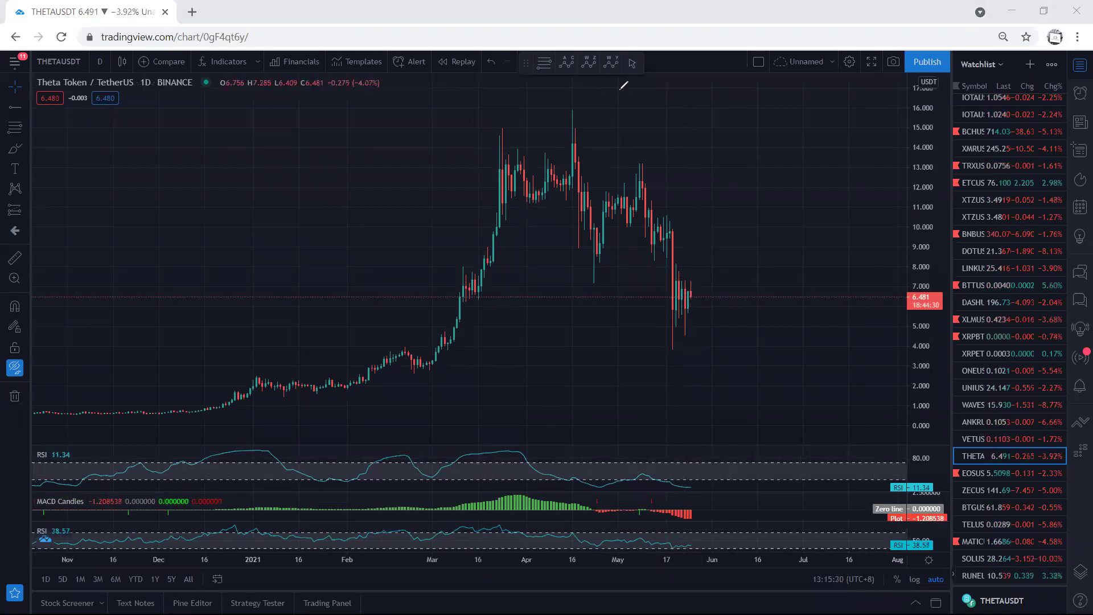
{"action": "left_click", "coordinate": [99, 61]}
{"action": "left_click", "coordinate": [116, 308]}
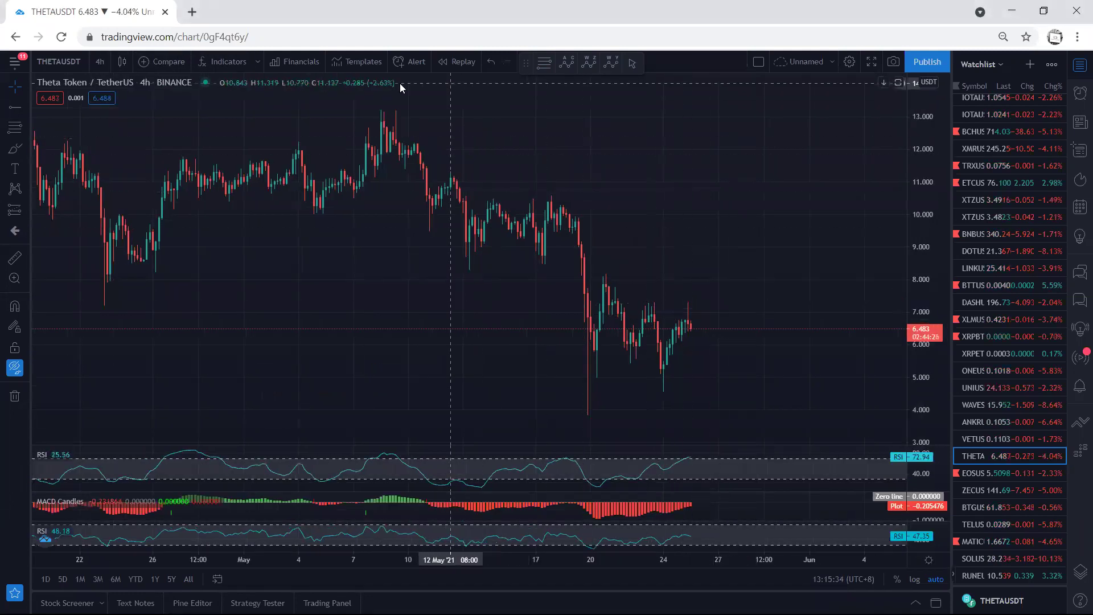
{"action": "left_click_drag", "start_coordinate": [604, 275], "coordinate": [634, 282]}
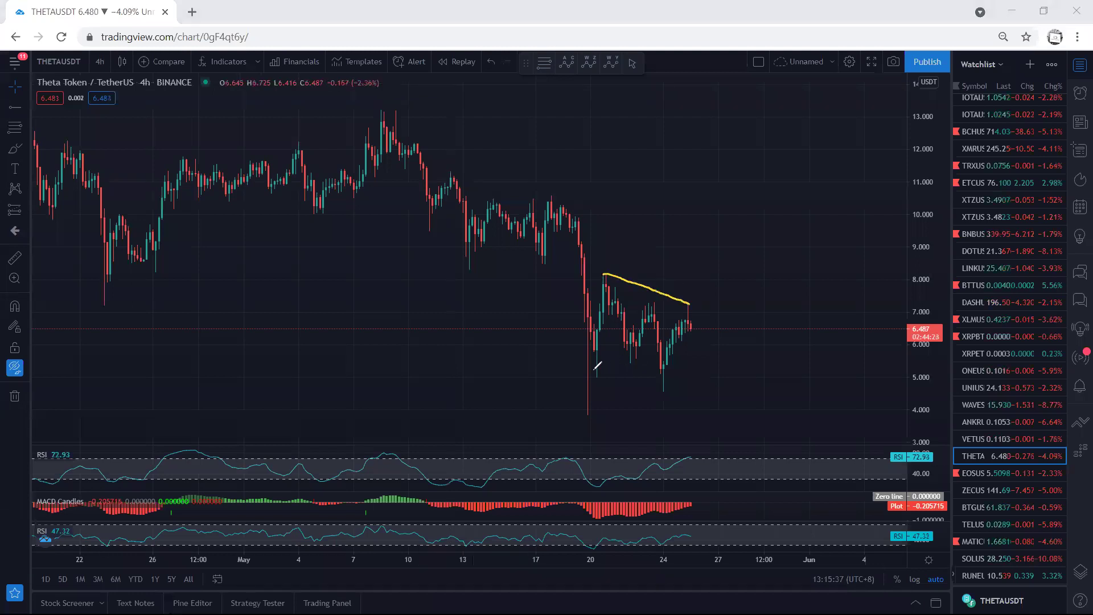
{"action": "left_click_drag", "start_coordinate": [656, 381], "coordinate": [661, 385]}
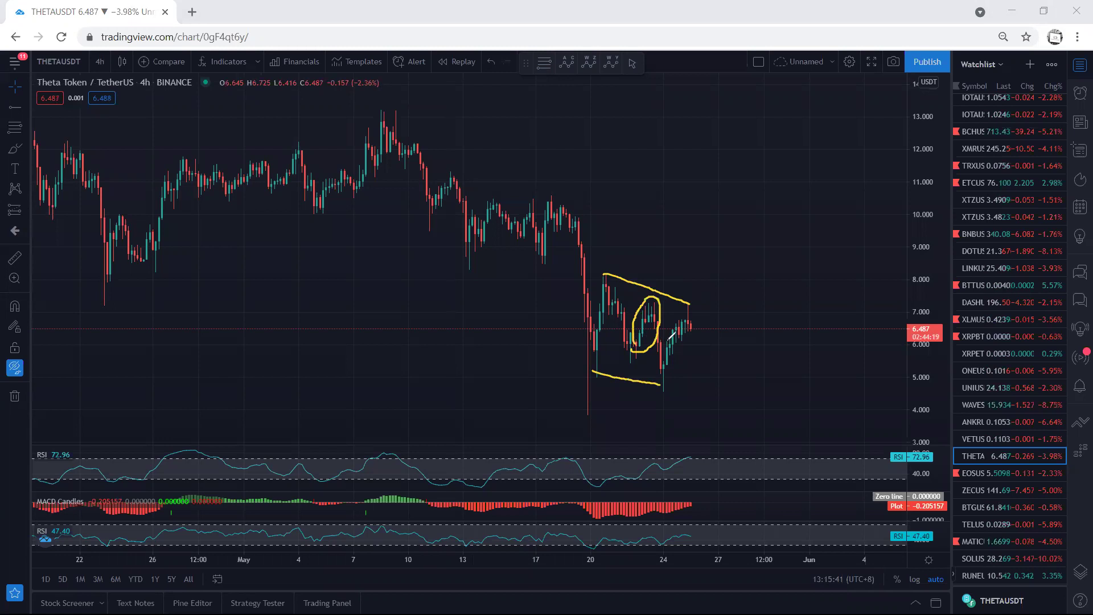
{"action": "key", "text": "e"}
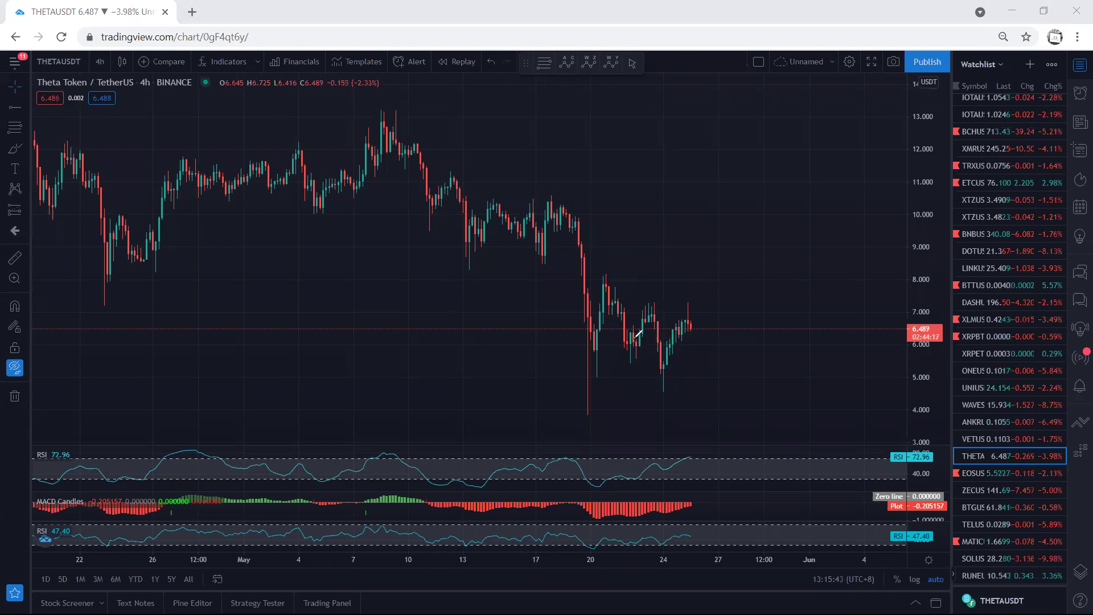
{"action": "left_click_drag", "start_coordinate": [667, 349], "coordinate": [685, 324]}
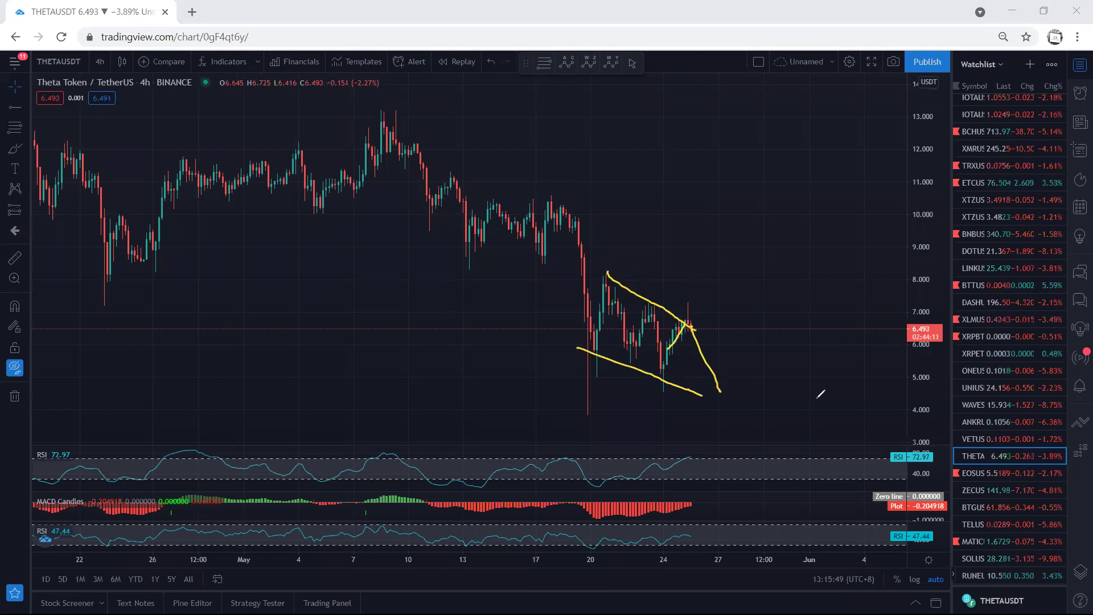
{"action": "key", "text": "e"}
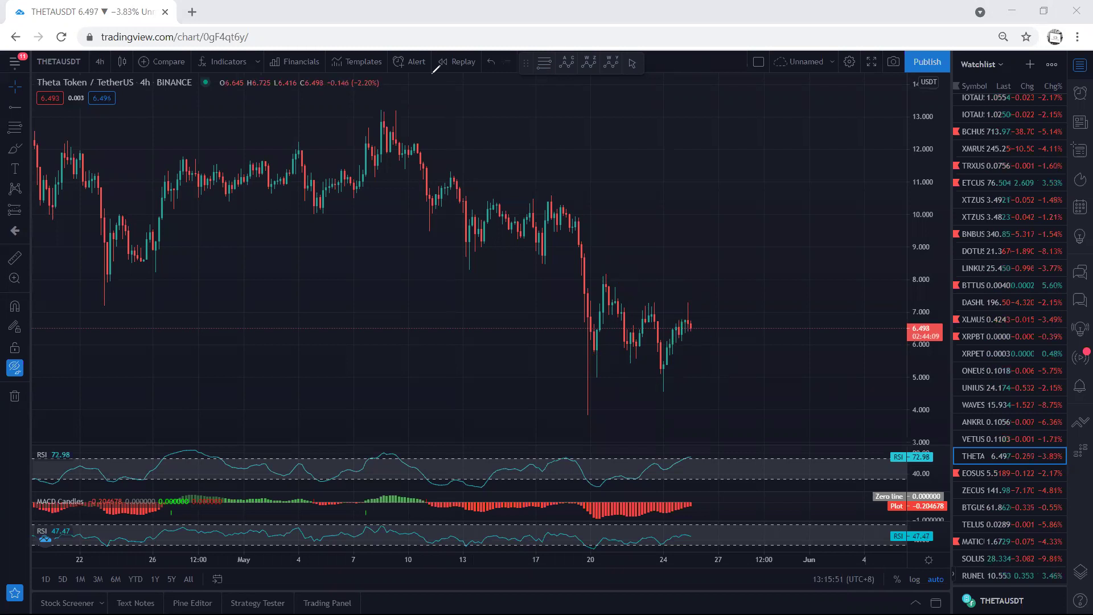
Switch Theta to 1-hour, loop the rally from the May 24 low in yellow, then undo it.
{"action": "left_click", "coordinate": [107, 60]}
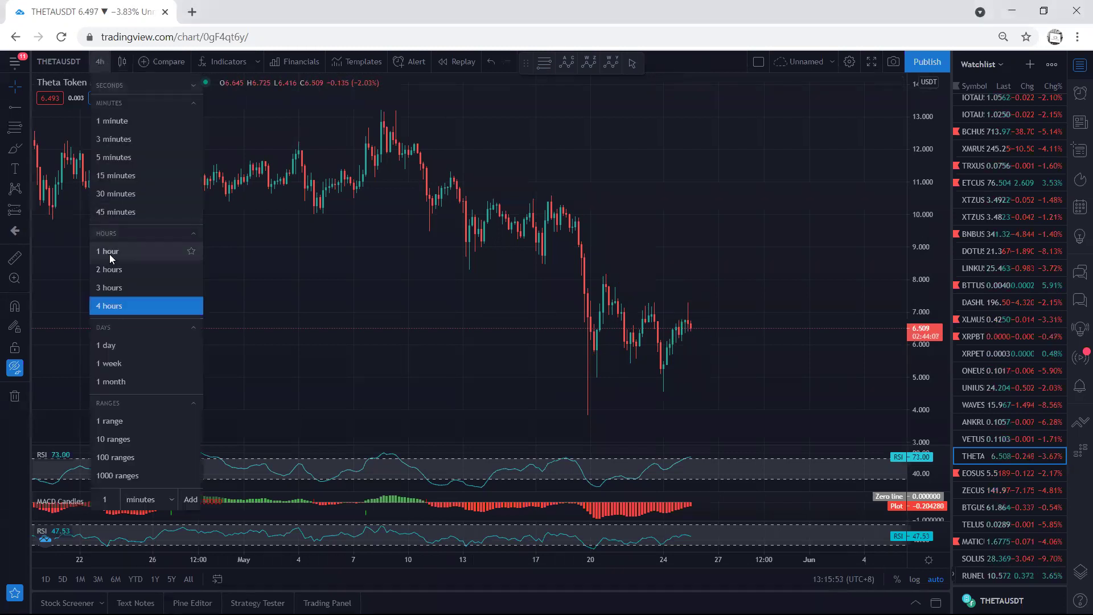
{"action": "left_click", "coordinate": [109, 254]}
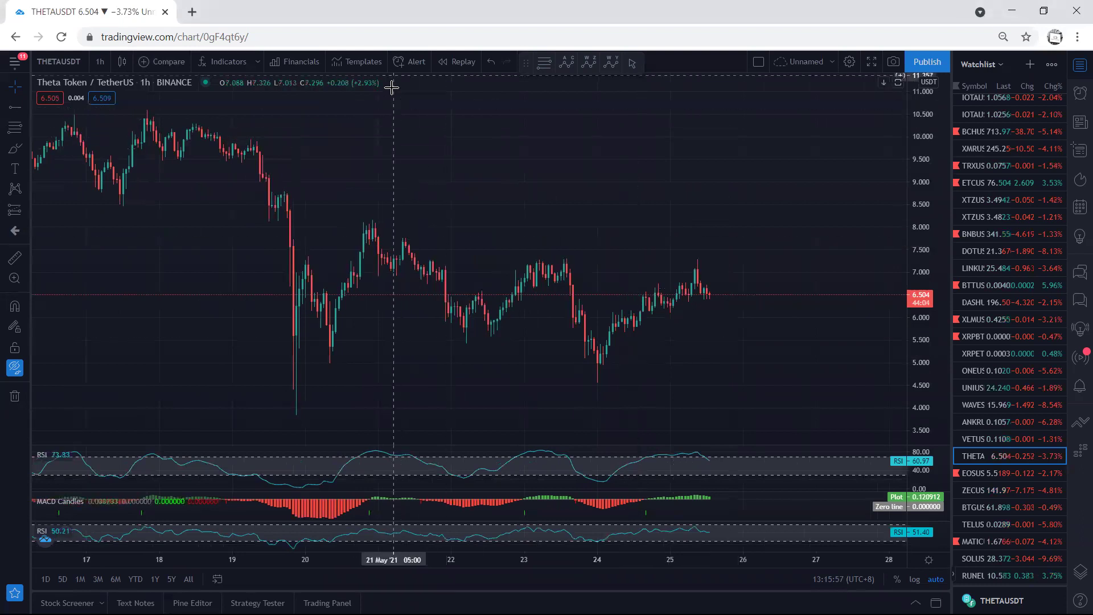
{"action": "left_click_drag", "start_coordinate": [584, 368], "coordinate": [645, 343]}
{"action": "mouse_move", "coordinate": [707, 270]}
{"action": "left_mouse_down"}
{"action": "mouse_move", "coordinate": [649, 277]}
{"action": "mouse_move", "coordinate": [596, 342]}
{"action": "left_mouse_up"}
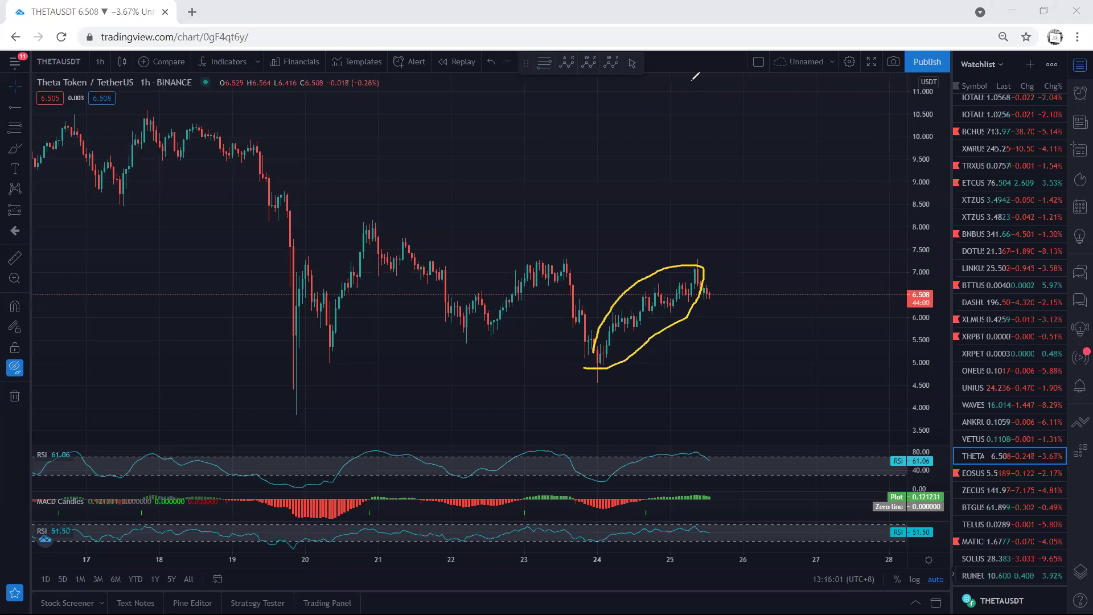
{"action": "key", "text": "ctrl+z"}
Circle the latest top candles in yellow, undo the circle, and scroll the chart.
{"action": "mouse_move", "coordinate": [697, 285]}
{"action": "left_mouse_down"}
{"action": "mouse_move", "coordinate": [695, 273]}
{"action": "mouse_move", "coordinate": [724, 311]}
{"action": "left_mouse_up"}
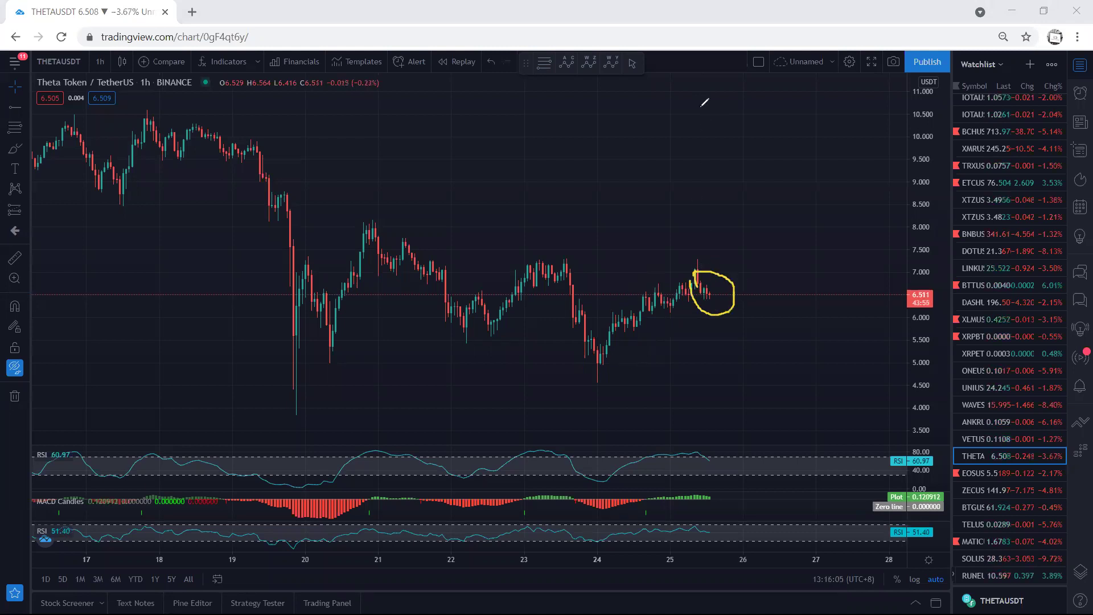
{"action": "key", "text": "ctrl+z"}
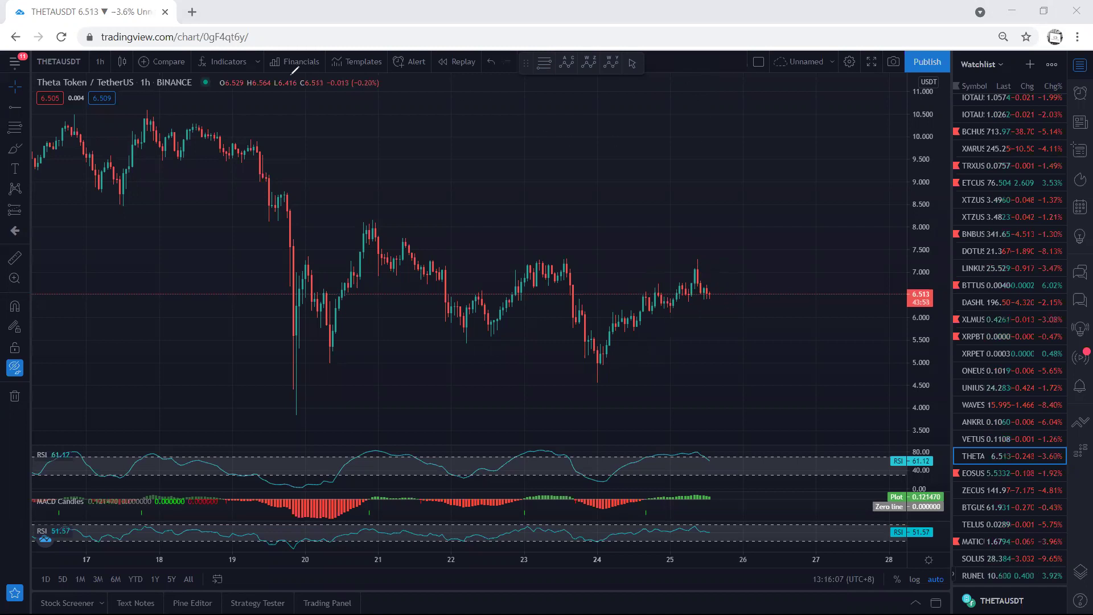
{"action": "scroll", "coordinate": [993, 437], "scroll_direction": "down", "scroll_amount": 1}
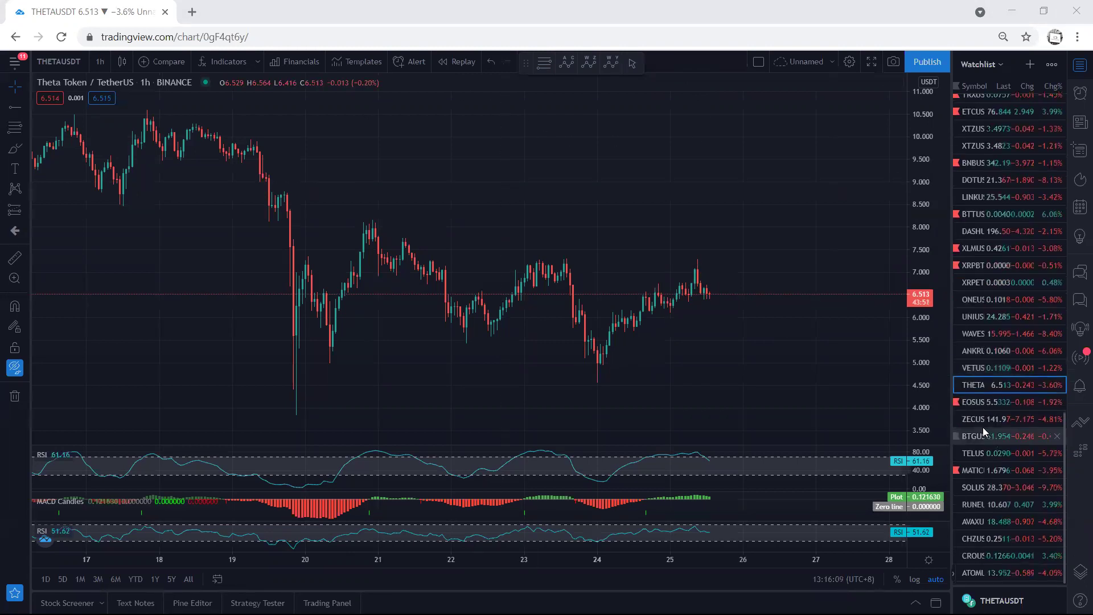
Load Zcash, then Bitcoin Gold, viewing it at 15-minute before returning to 1-hour.
{"action": "left_click", "coordinate": [977, 420]}
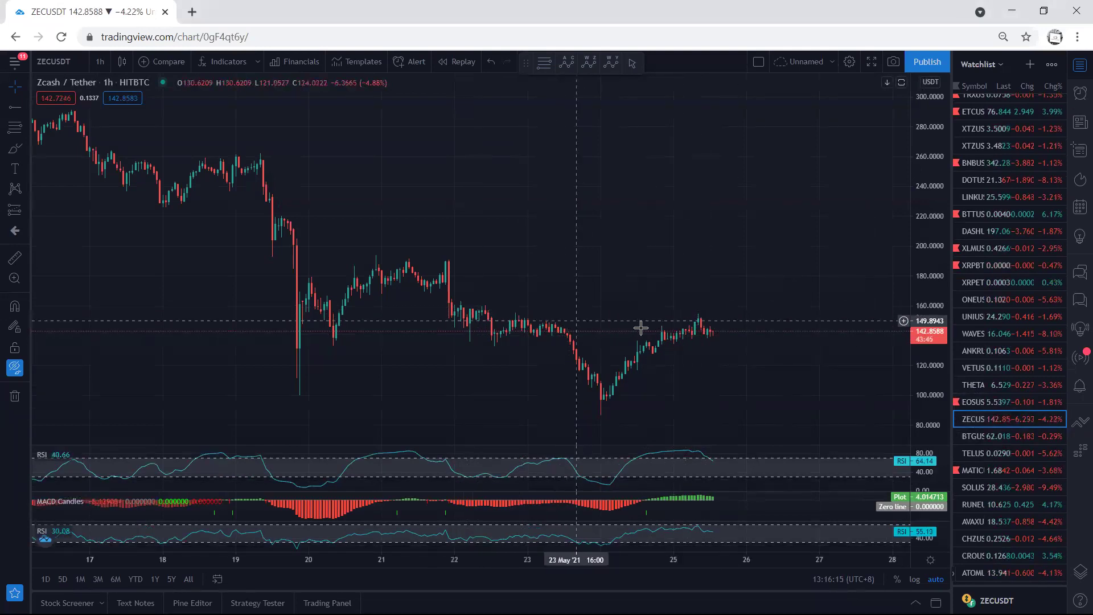
{"action": "left_click", "coordinate": [1014, 436]}
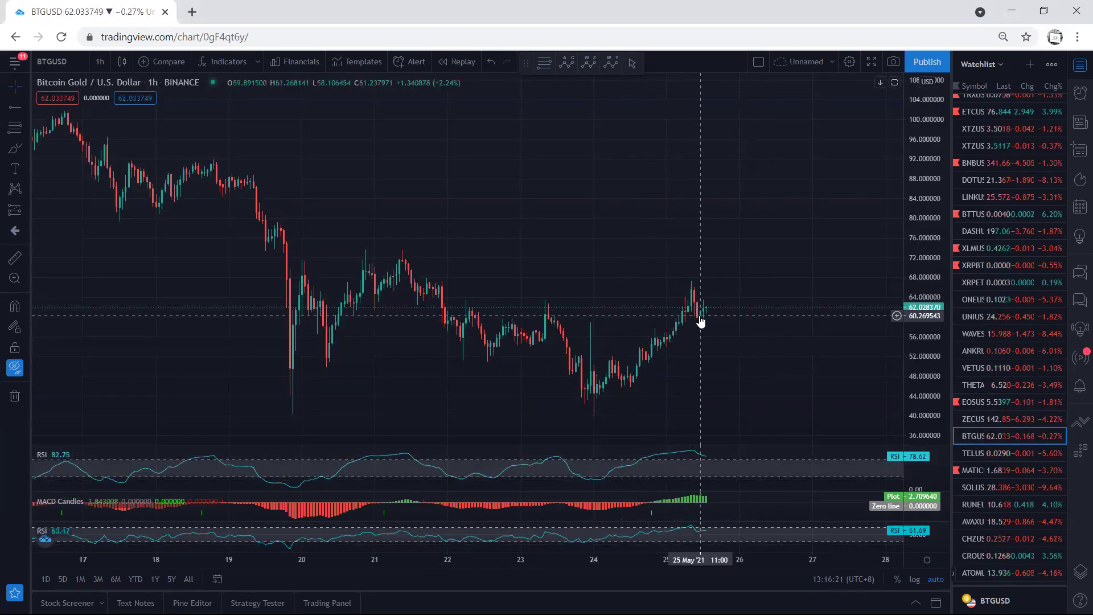
{"action": "left_click", "coordinate": [101, 62]}
{"action": "left_click", "coordinate": [114, 169]}
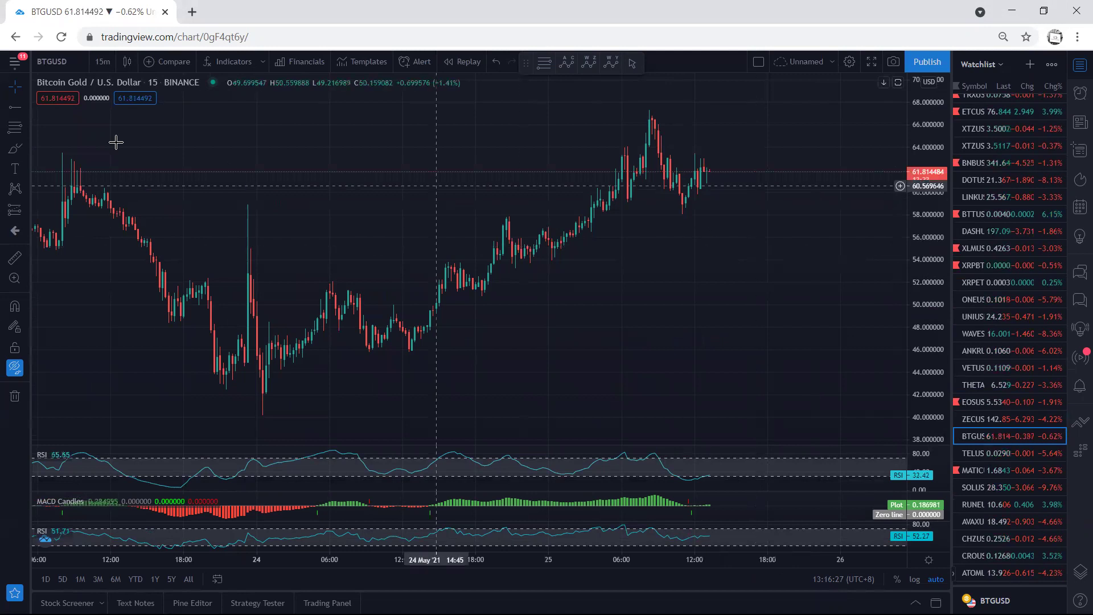
{"action": "left_click", "coordinate": [103, 62]}
{"action": "left_click", "coordinate": [109, 250]}
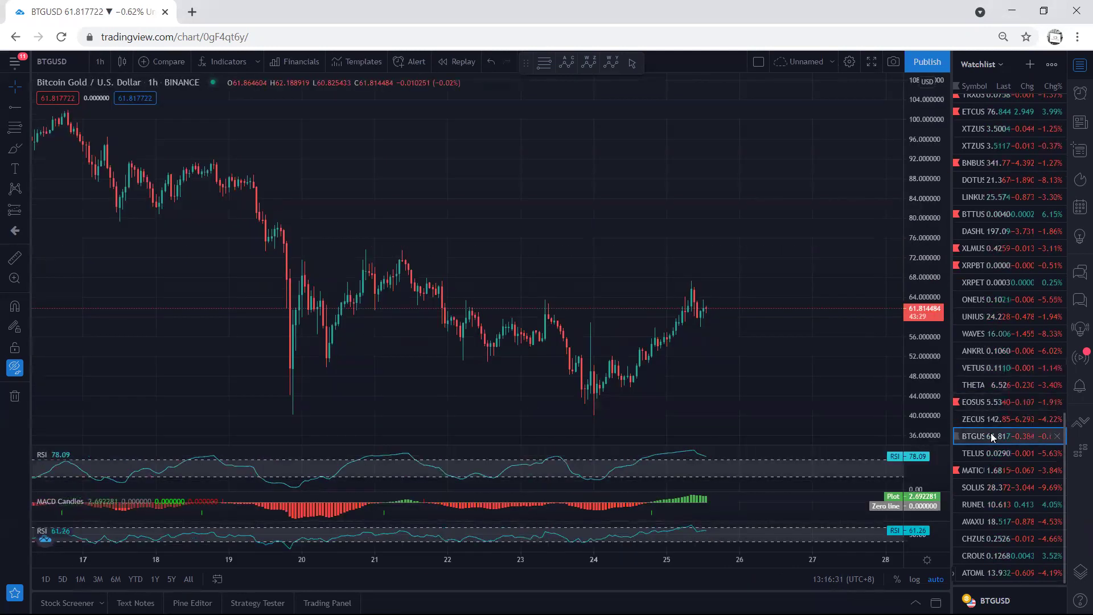
Load Telcoin, then SOL, and sketch a yellow line across SOL's candles.
{"action": "left_click", "coordinate": [991, 453]}
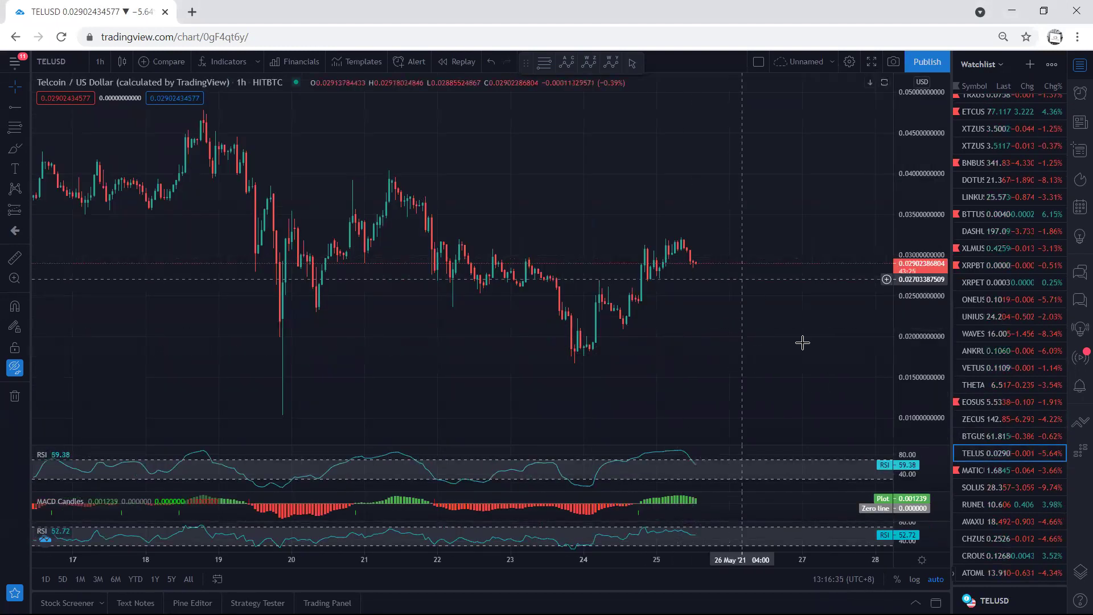
{"action": "left_click", "coordinate": [972, 488]}
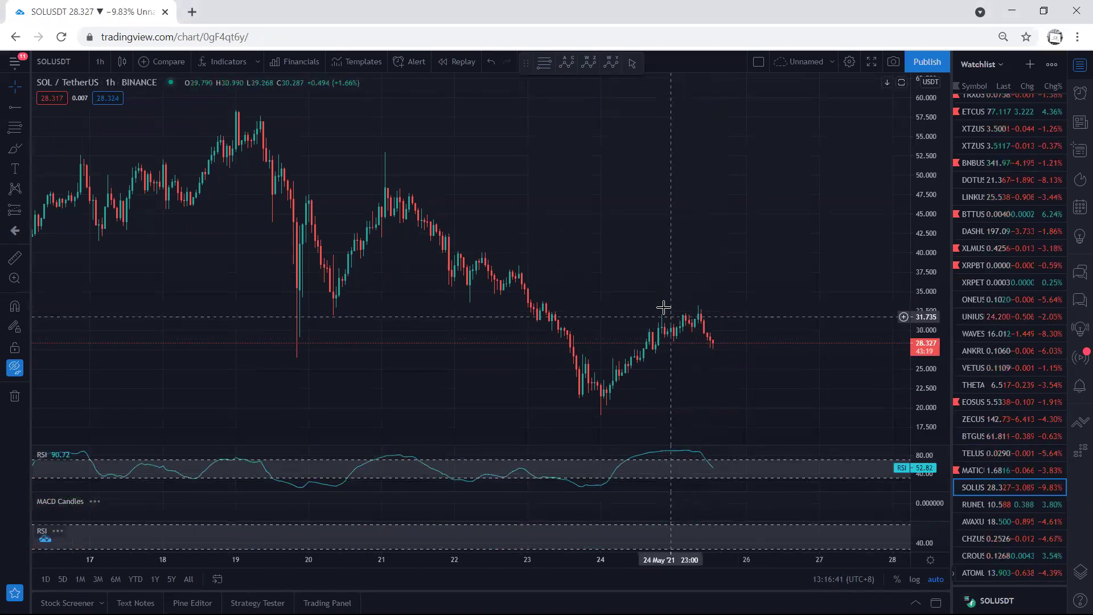
{"action": "left_click_drag", "start_coordinate": [454, 251], "coordinate": [506, 255]}
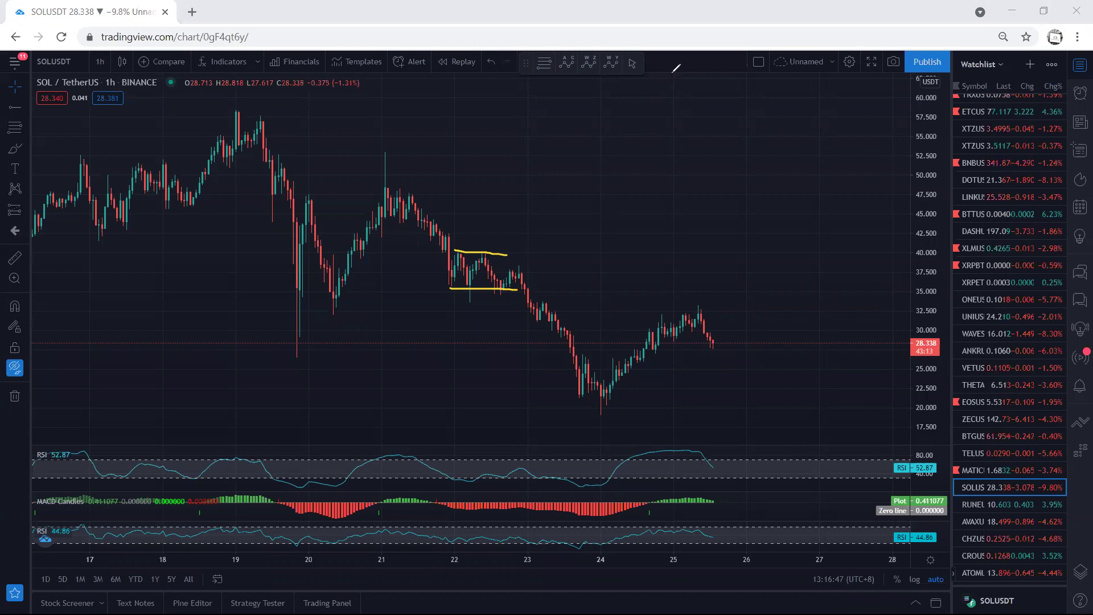
Switch SOL to daily, circle the latest daily candles in yellow, then undo it.
{"action": "left_click", "coordinate": [95, 61]}
{"action": "left_click", "coordinate": [119, 344]}
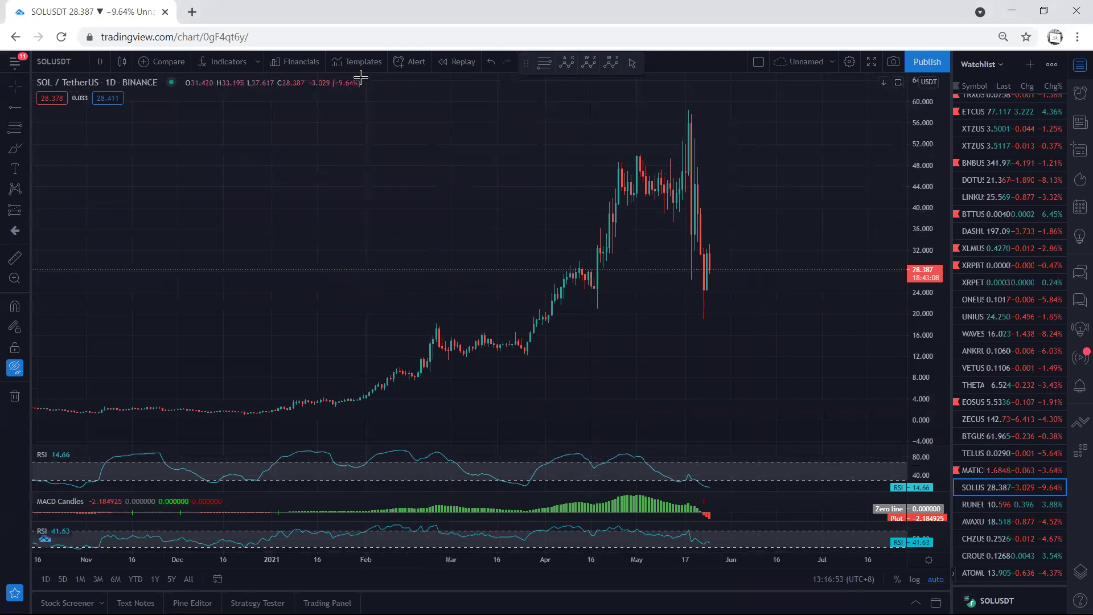
{"action": "left_click_drag", "start_coordinate": [691, 291], "coordinate": [748, 267]}
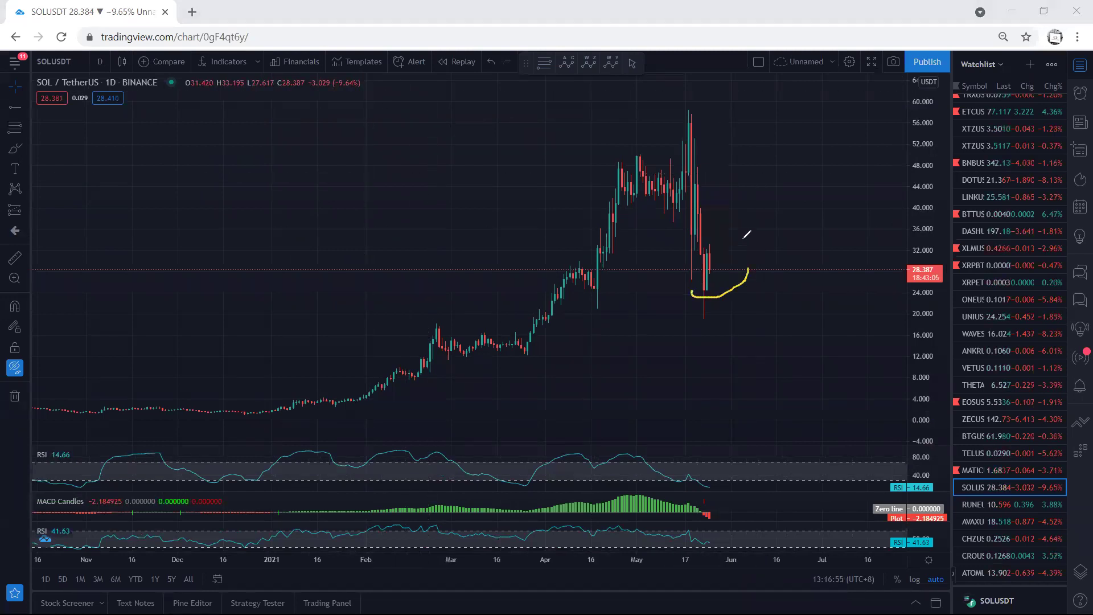
{"action": "left_click_drag", "start_coordinate": [681, 264], "coordinate": [692, 293]}
{"action": "key", "text": "ctrl+z"}
Switch to 4-hour and trace the recent sell-off in yellow, then undo it.
{"action": "left_click", "coordinate": [99, 60]}
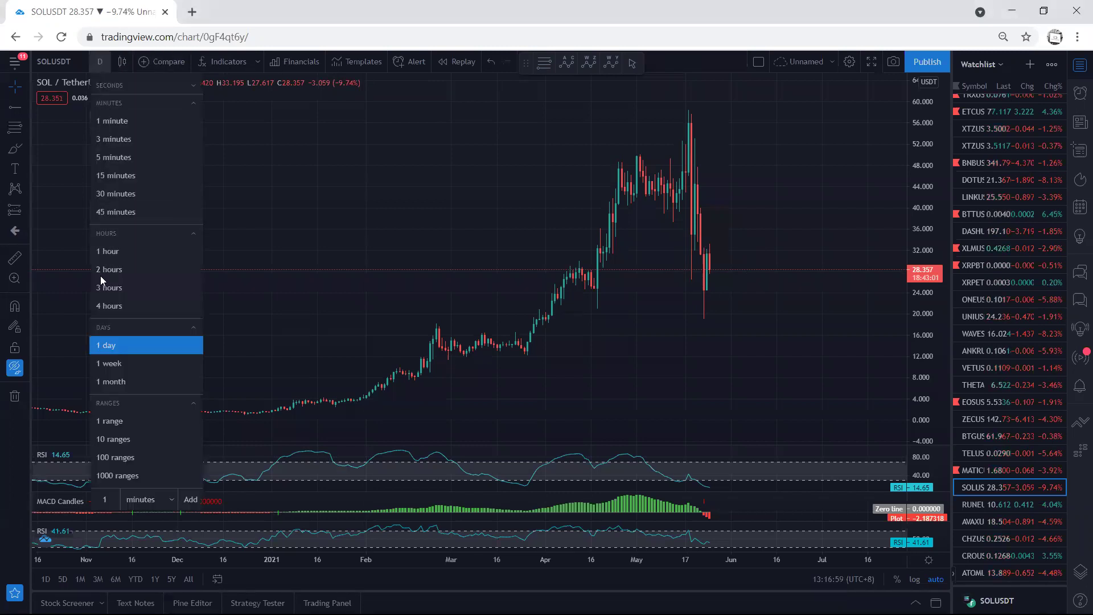
{"action": "left_click", "coordinate": [106, 298]}
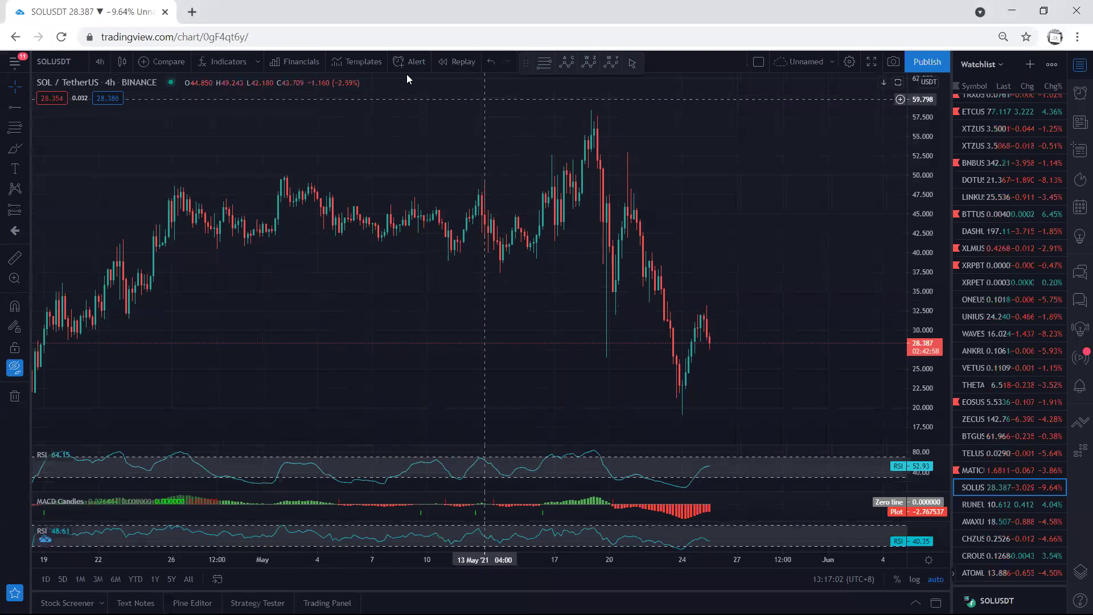
{"action": "left_click_drag", "start_coordinate": [660, 321], "coordinate": [672, 352]}
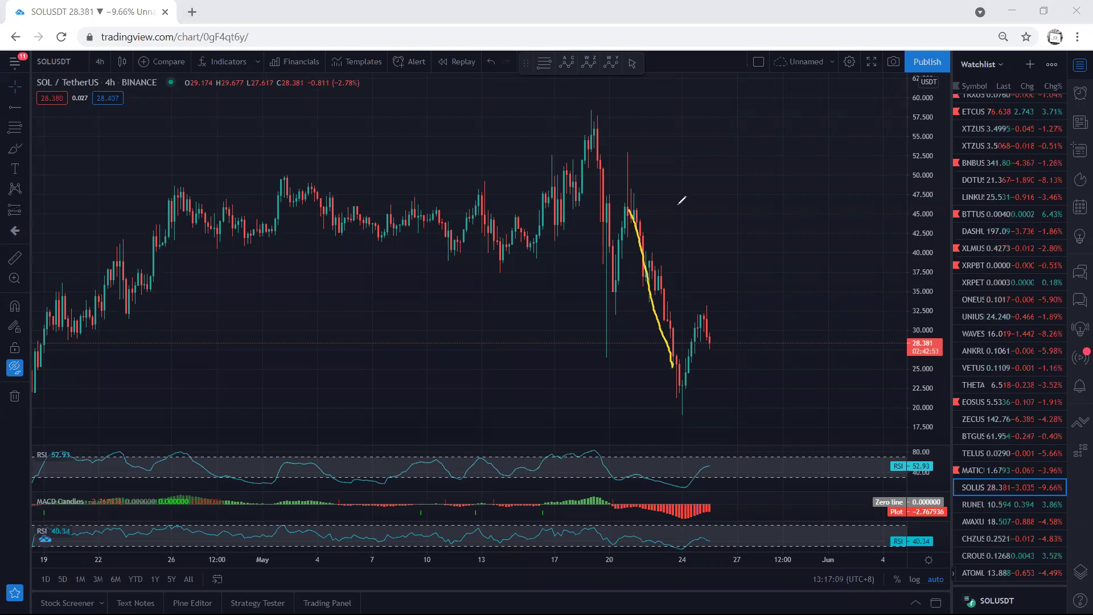
{"action": "key", "text": "ctrl+z"}
Sketch a yellow falling channel, further-decline line and recent-low mark, circle the latest candles, then clear everything.
{"action": "left_click_drag", "start_coordinate": [635, 178], "coordinate": [698, 307]}
{"action": "left_click_drag", "start_coordinate": [608, 300], "coordinate": [674, 384]}
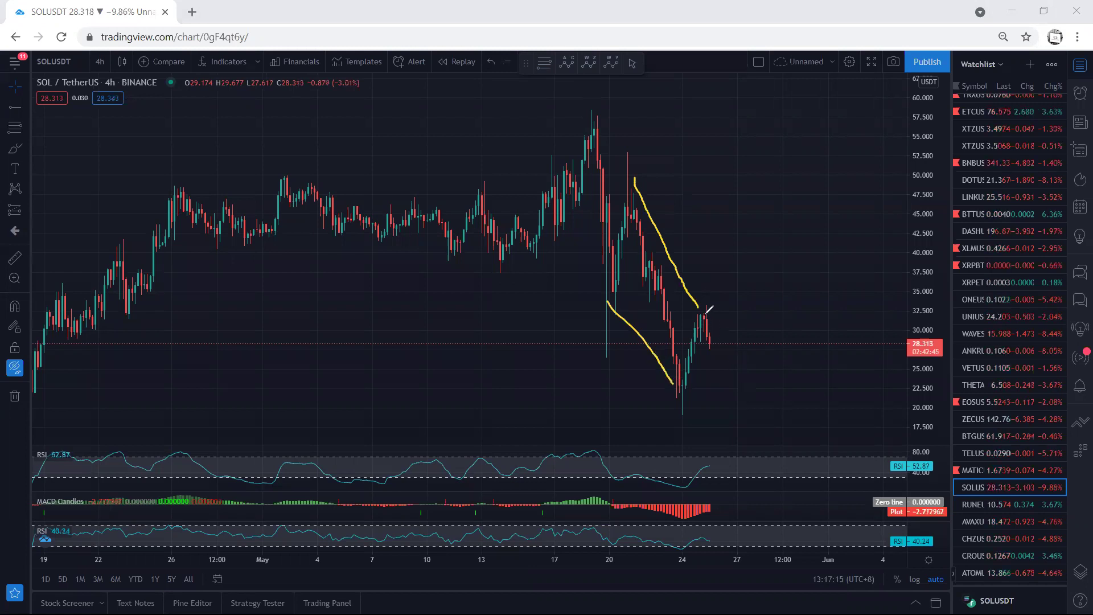
{"action": "left_click_drag", "start_coordinate": [706, 313], "coordinate": [727, 393]}
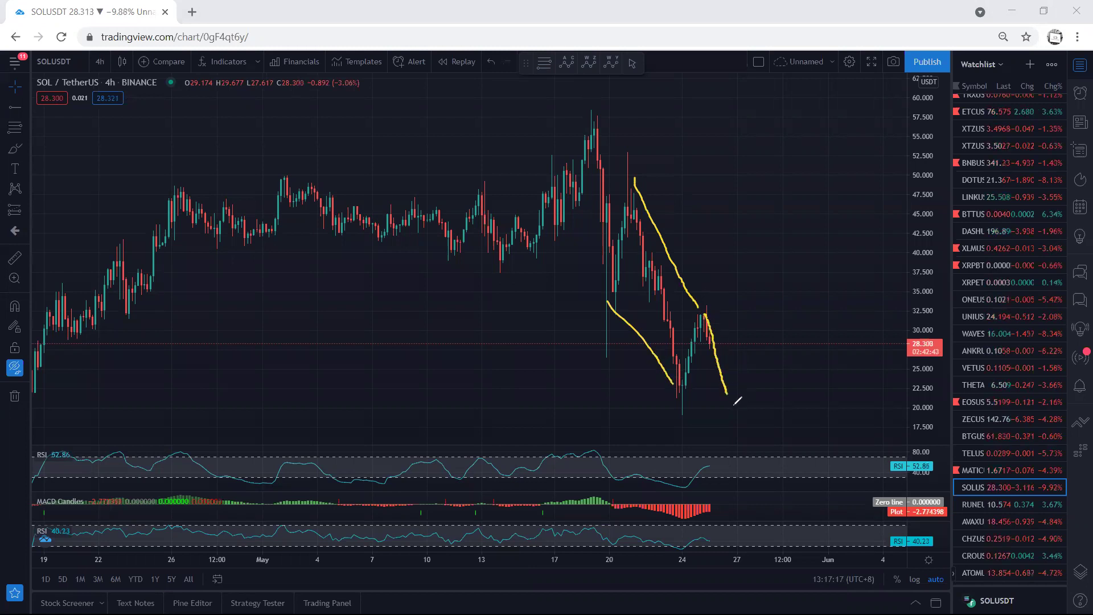
{"action": "left_click_drag", "start_coordinate": [665, 415], "coordinate": [694, 415]}
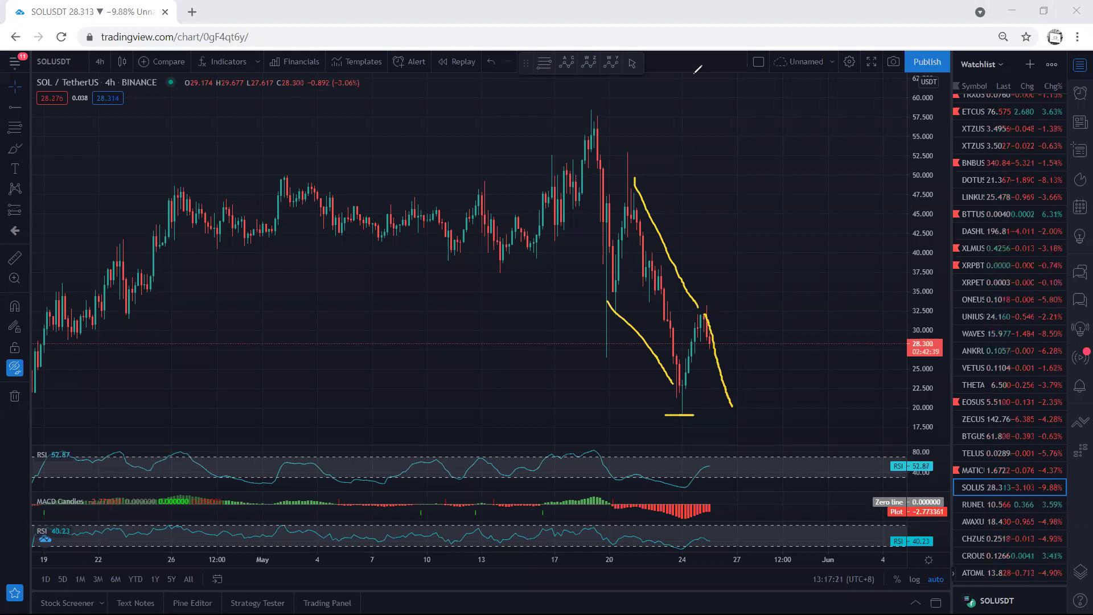
{"action": "key", "text": "e"}
{"action": "left_click_drag", "start_coordinate": [700, 315], "coordinate": [722, 342]}
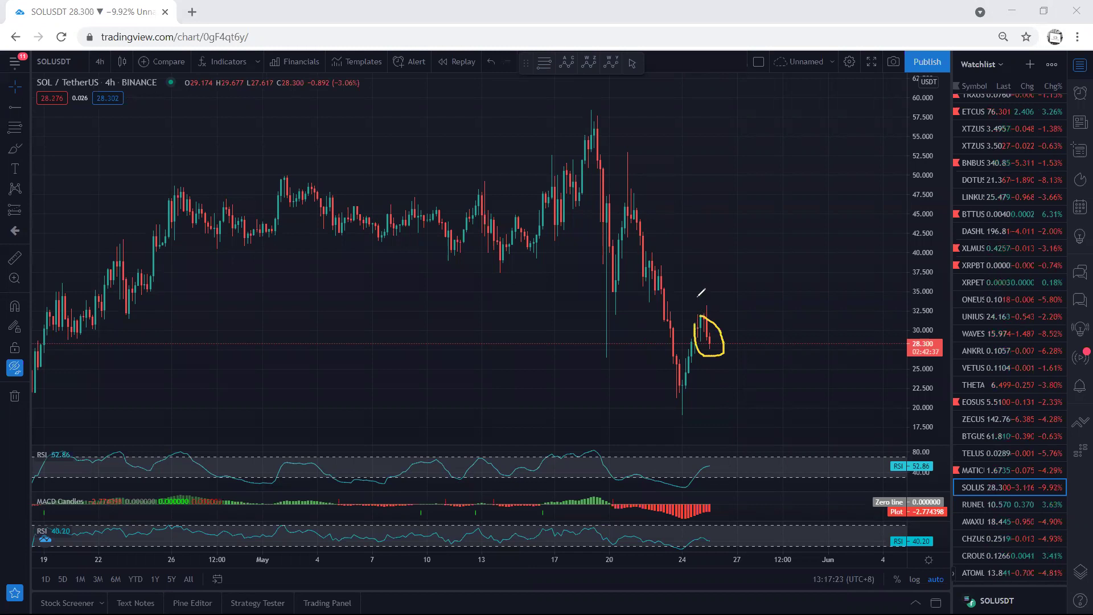
{"action": "key", "text": "e"}
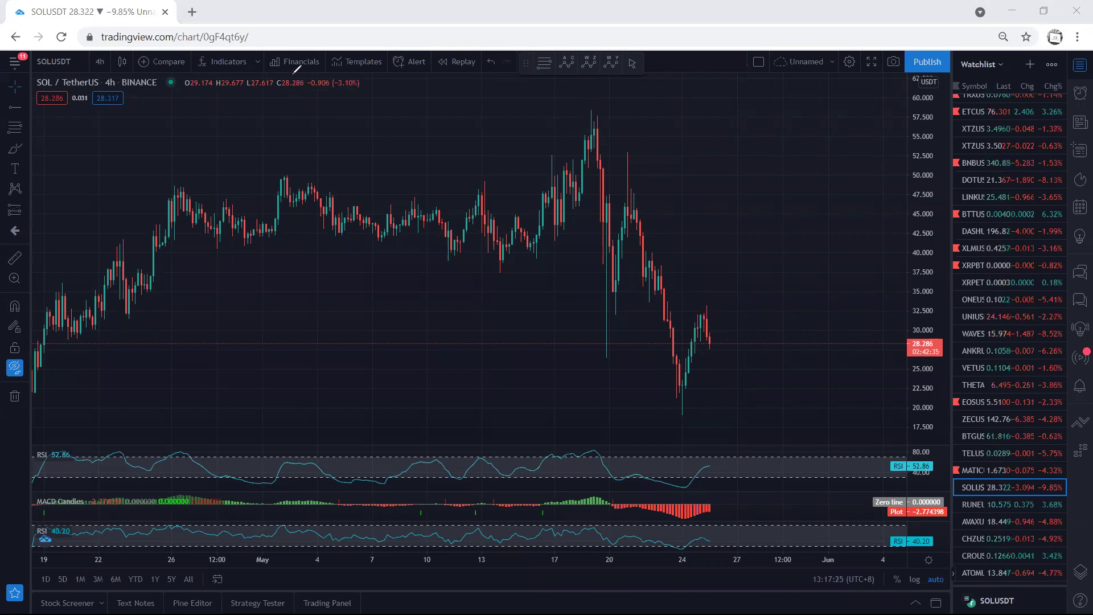
Switch to 1-hour, circle the latest candles in yellow, and load RUNEUSDT.
{"action": "left_click", "coordinate": [94, 67]}
{"action": "left_click", "coordinate": [125, 250]}
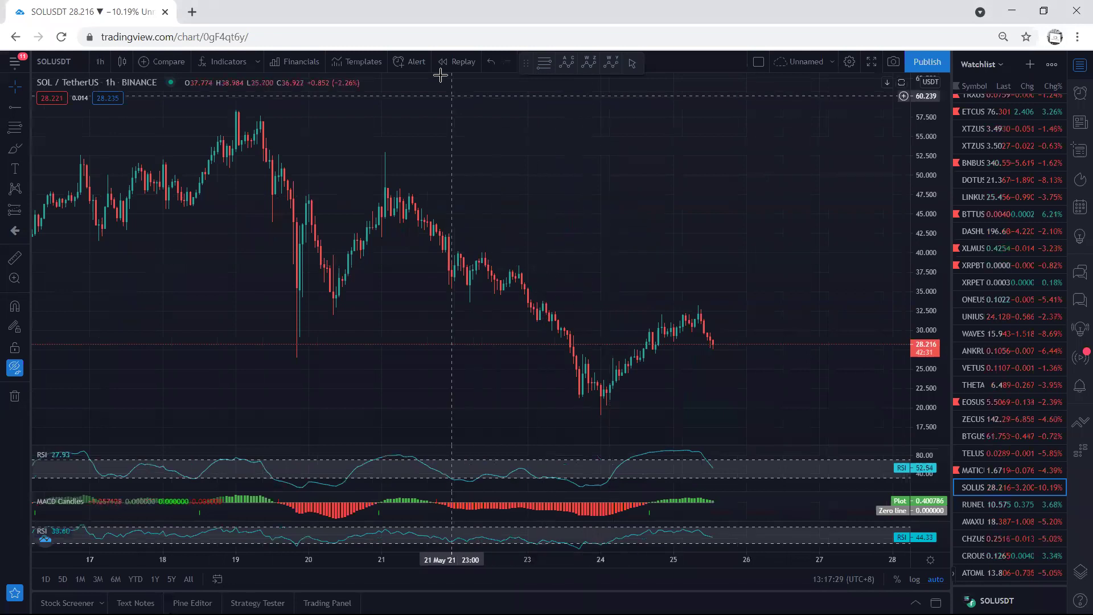
{"action": "mouse_move", "coordinate": [695, 310]}
{"action": "left_mouse_down"}
{"action": "mouse_move", "coordinate": [706, 356]}
{"action": "mouse_move", "coordinate": [730, 302]}
{"action": "mouse_move", "coordinate": [699, 309]}
{"action": "left_mouse_up"}
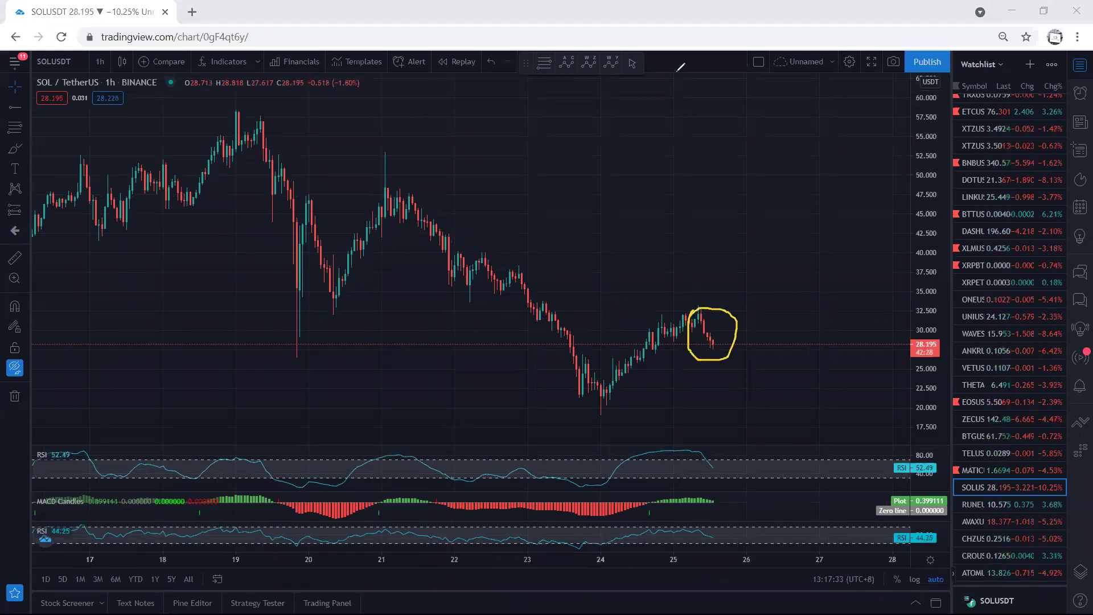
{"action": "left_click", "coordinate": [981, 505]}
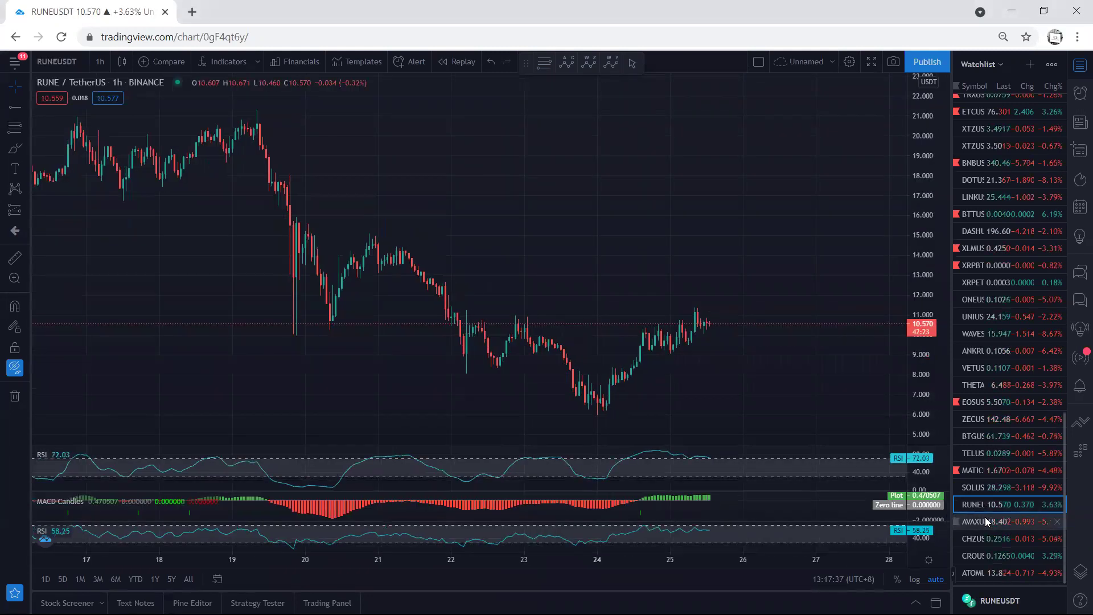
Load AVAXUSDT, CHZUSD, CROUSD, then ATOMUSDT from the watchlist in turn.
{"action": "left_click", "coordinate": [986, 522]}
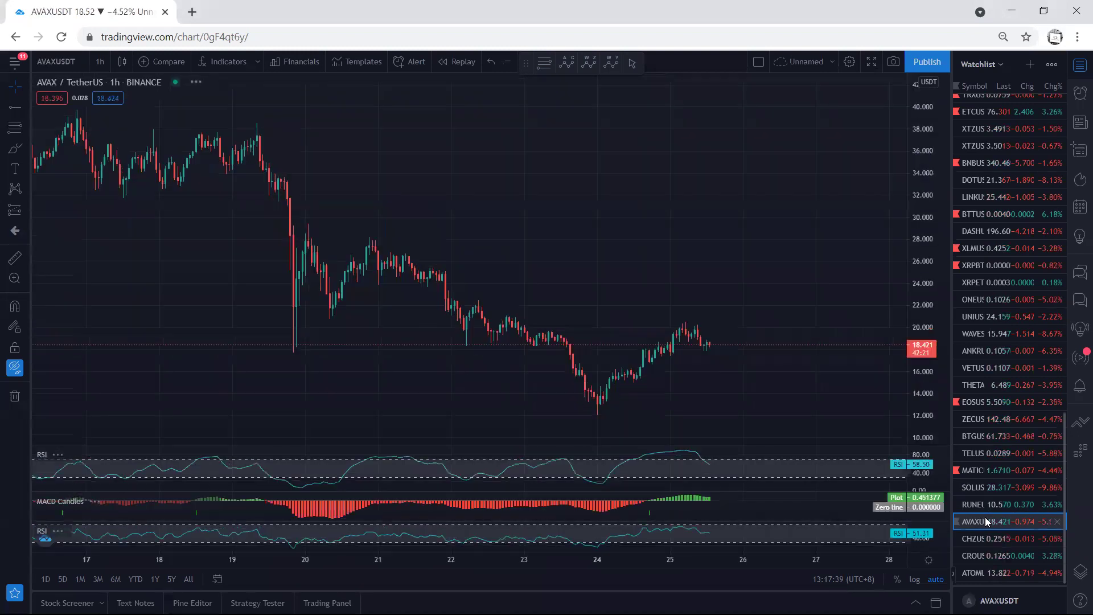
{"action": "left_click", "coordinate": [987, 538]}
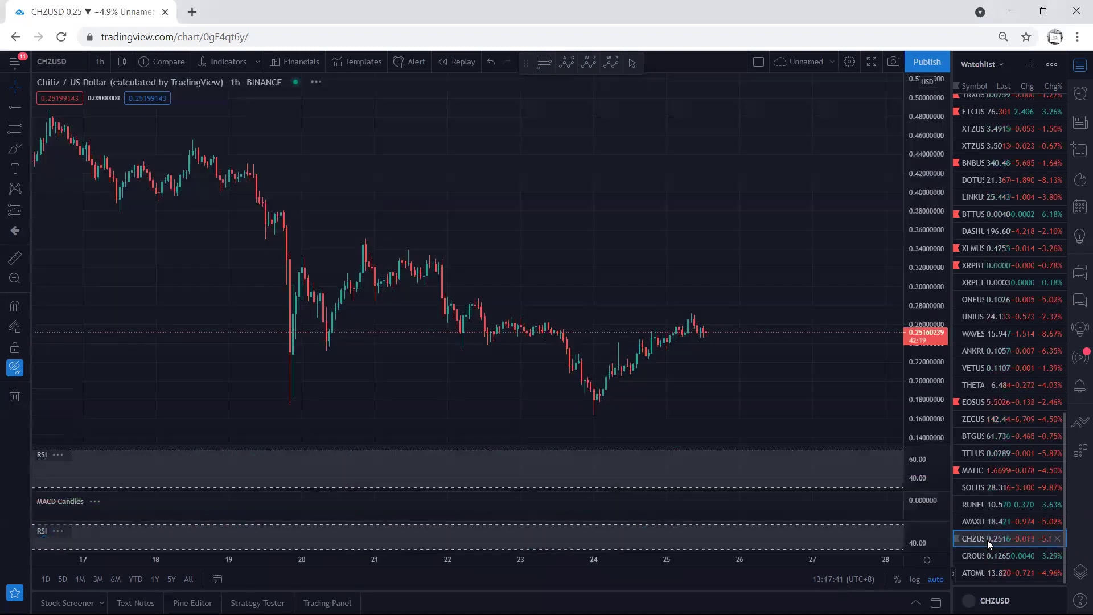
{"action": "left_click", "coordinate": [988, 555]}
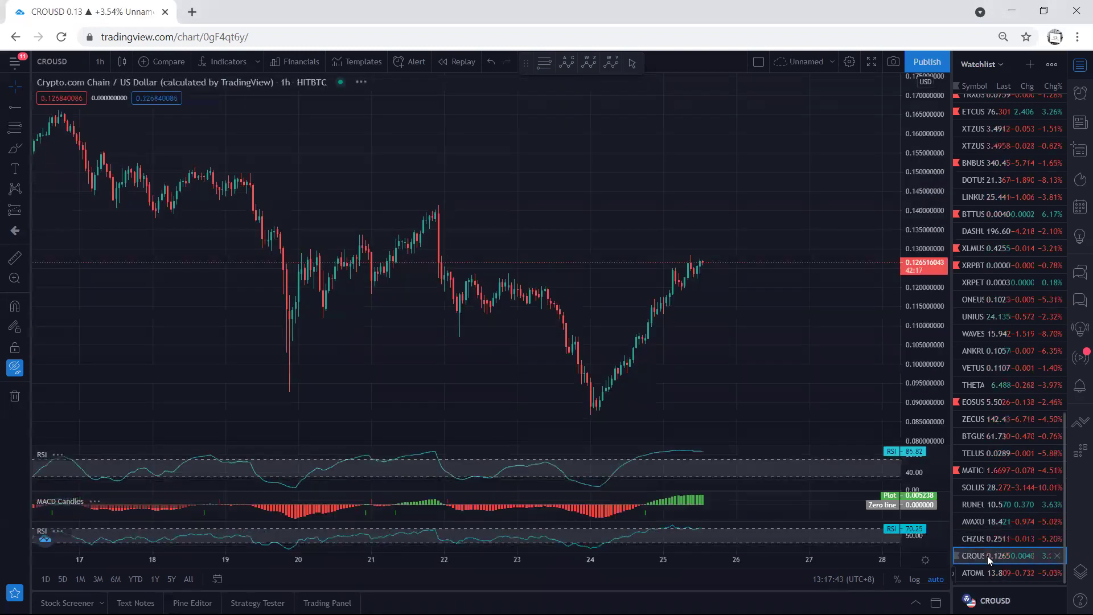
{"action": "left_click", "coordinate": [990, 569]}
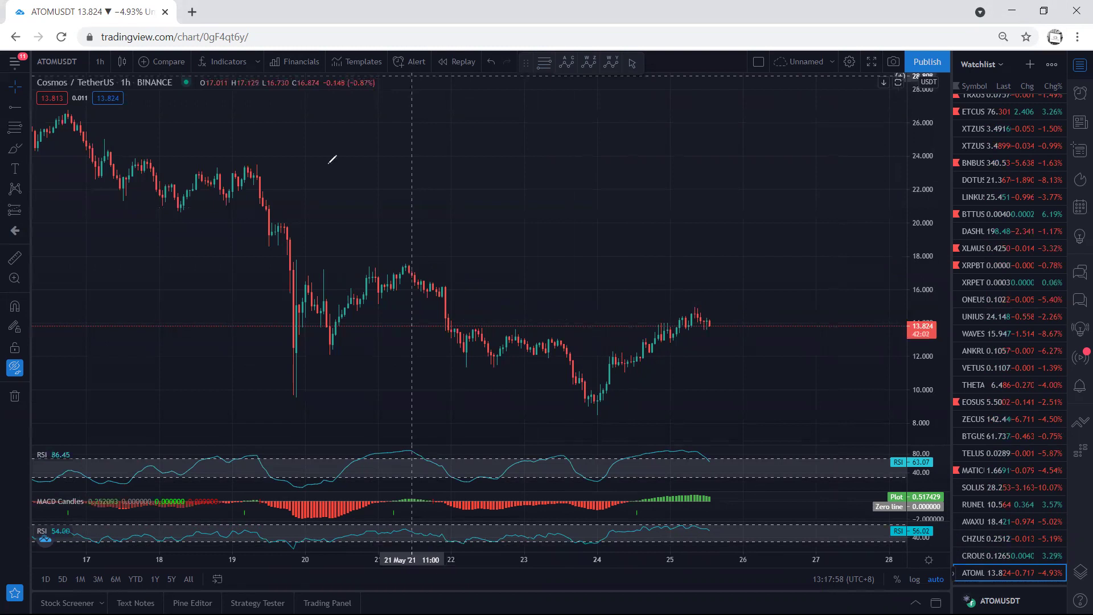
{"action": "left_click_drag", "start_coordinate": [256, 165], "coordinate": [286, 353]}
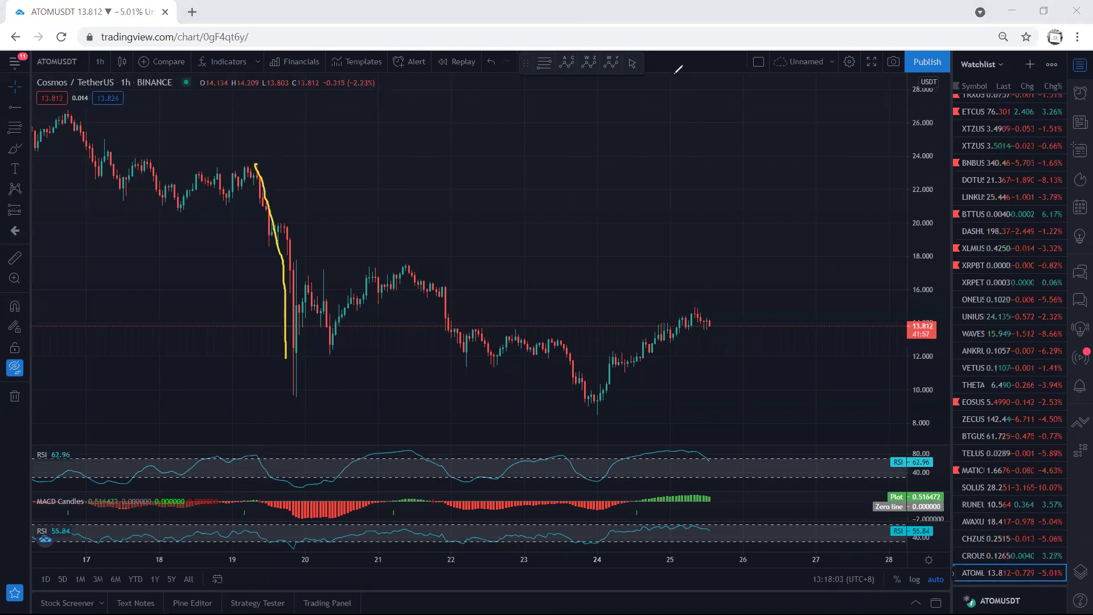
{"action": "key", "text": "ctrl+z"}
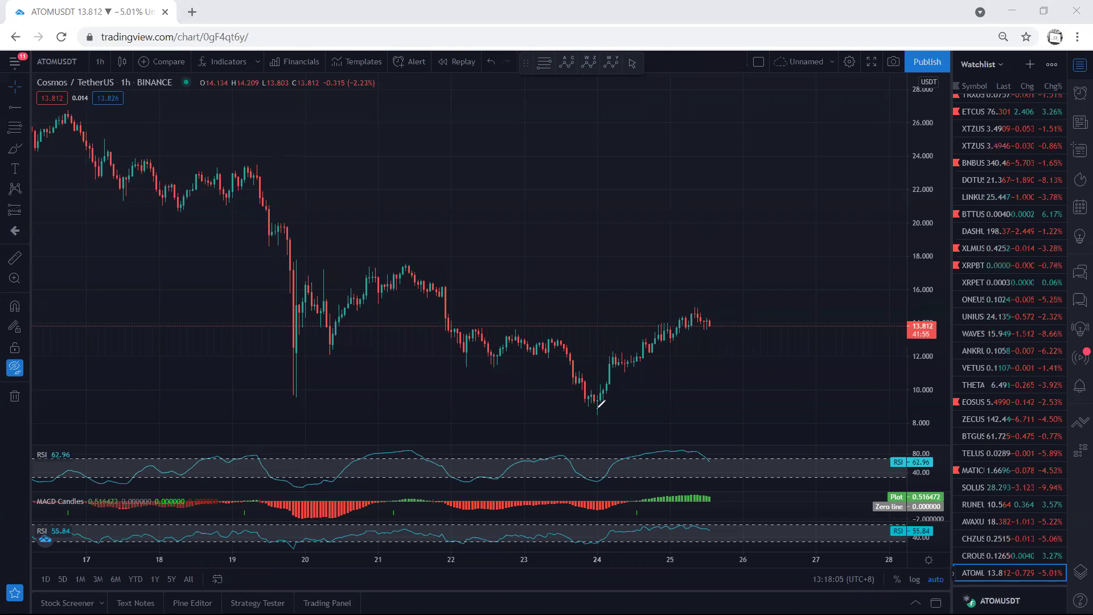
{"action": "mouse_move", "coordinate": [616, 403]}
{"action": "left_mouse_down"}
{"action": "mouse_move", "coordinate": [720, 310]}
{"action": "mouse_move", "coordinate": [632, 298]}
{"action": "mouse_move", "coordinate": [587, 351]}
{"action": "mouse_move", "coordinate": [592, 403]}
{"action": "left_mouse_up"}
{"action": "left_click_drag", "start_coordinate": [622, 323], "coordinate": [603, 330]}
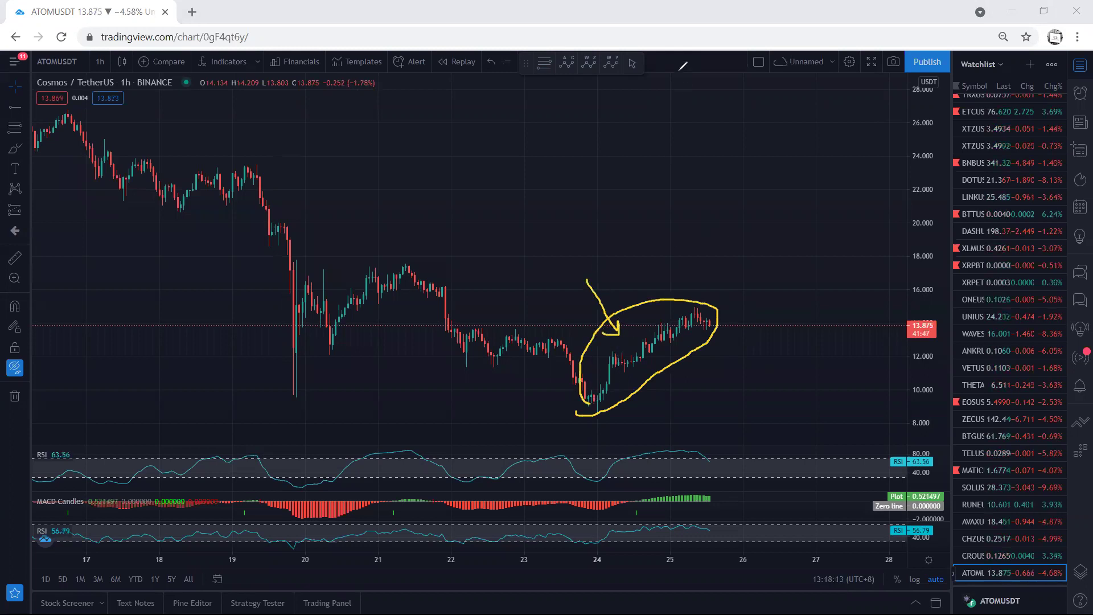
{"action": "key", "text": "e"}
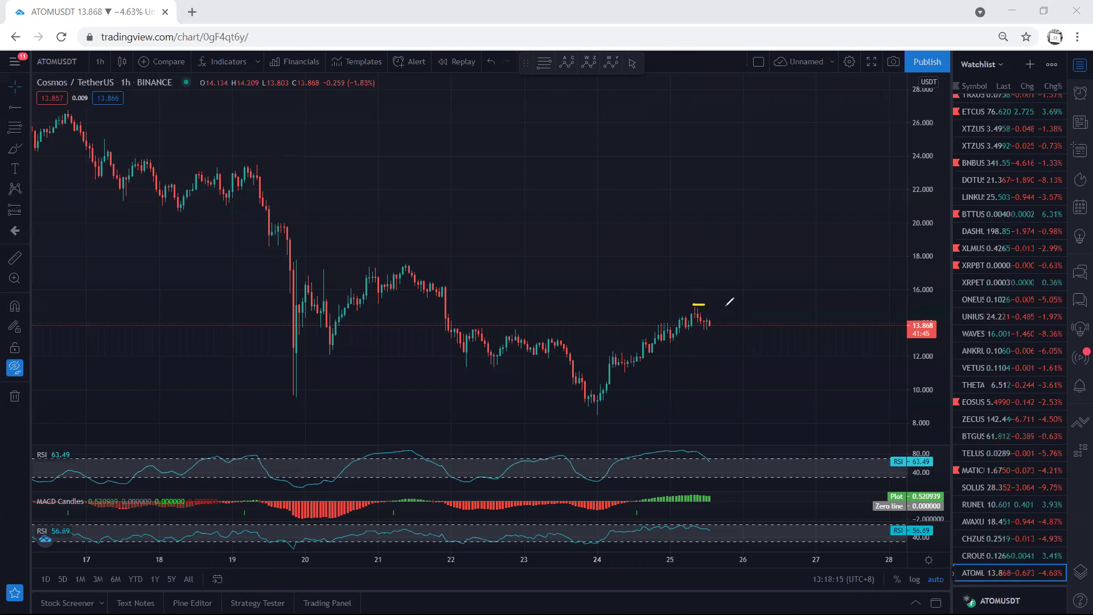
{"action": "left_click_drag", "start_coordinate": [696, 316], "coordinate": [698, 310]}
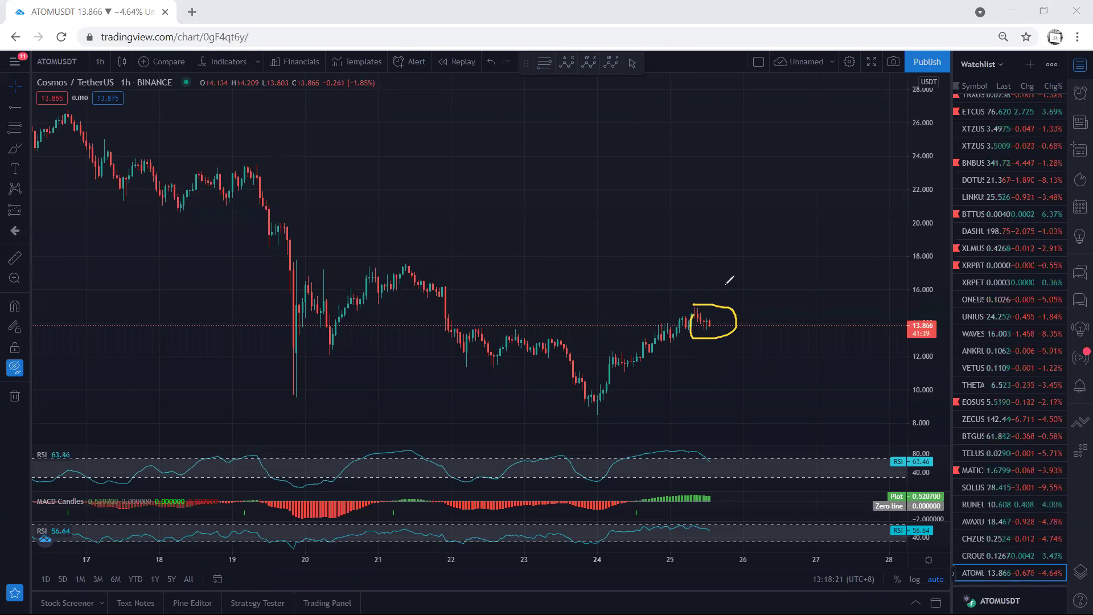
{"action": "key", "text": "ctrl+z"}
{"action": "left_click_drag", "start_coordinate": [408, 258], "coordinate": [669, 294]}
{"action": "left_click_drag", "start_coordinate": [279, 403], "coordinate": [597, 406]}
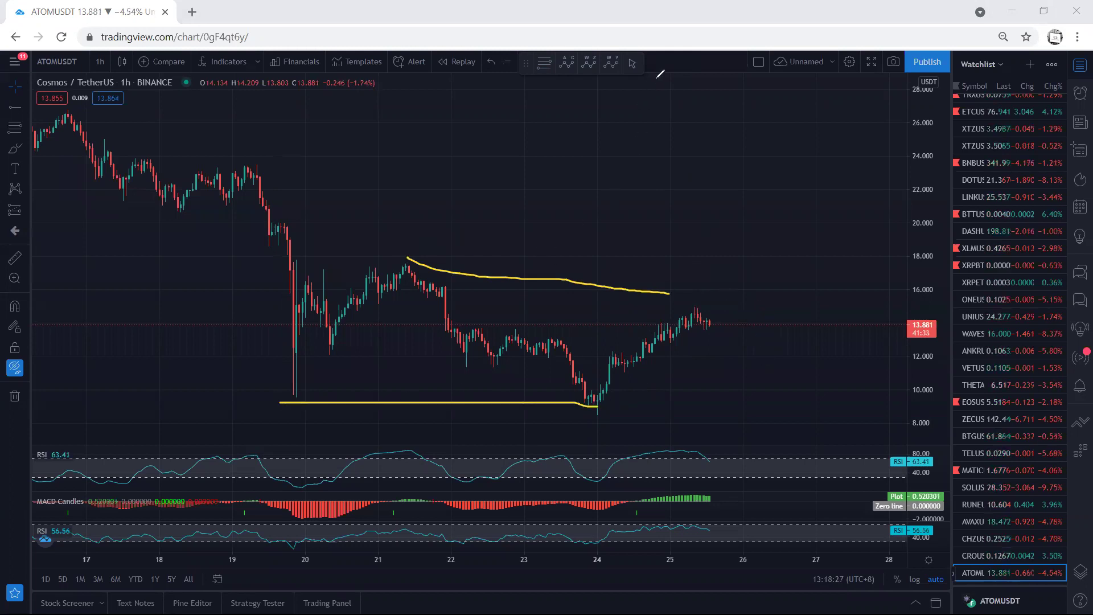
{"action": "key", "text": "ctrl+z"}
{"action": "key", "text": "ctrl+z"}
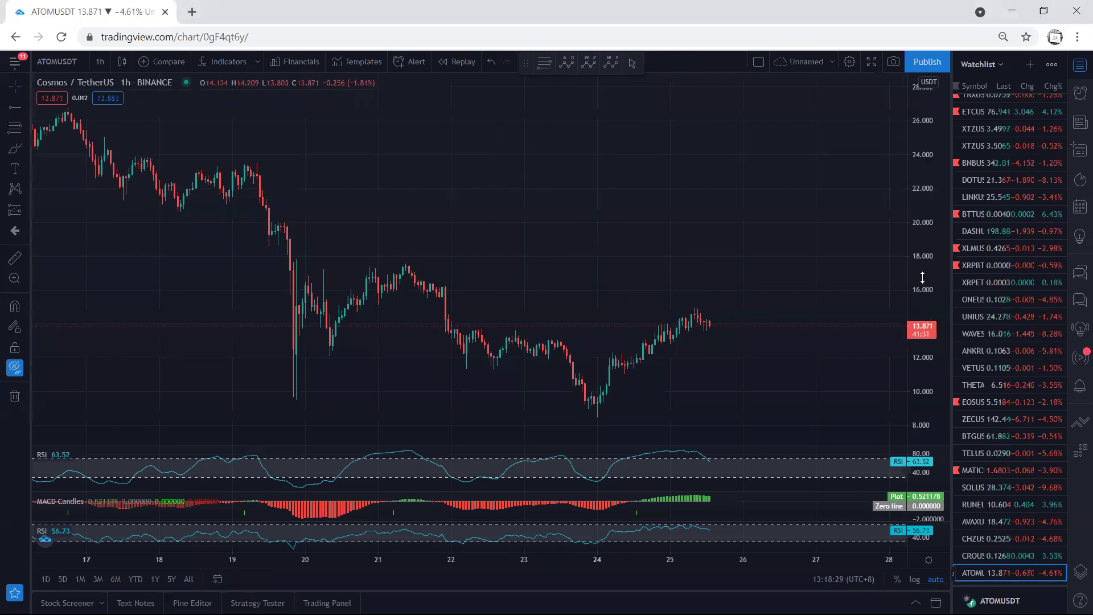
Scroll the watchlist up to reveal the bitcoin, ether and currency-pair rows.
{"action": "scroll", "coordinate": [1008, 313], "scroll_direction": "up", "scroll_amount": 5}
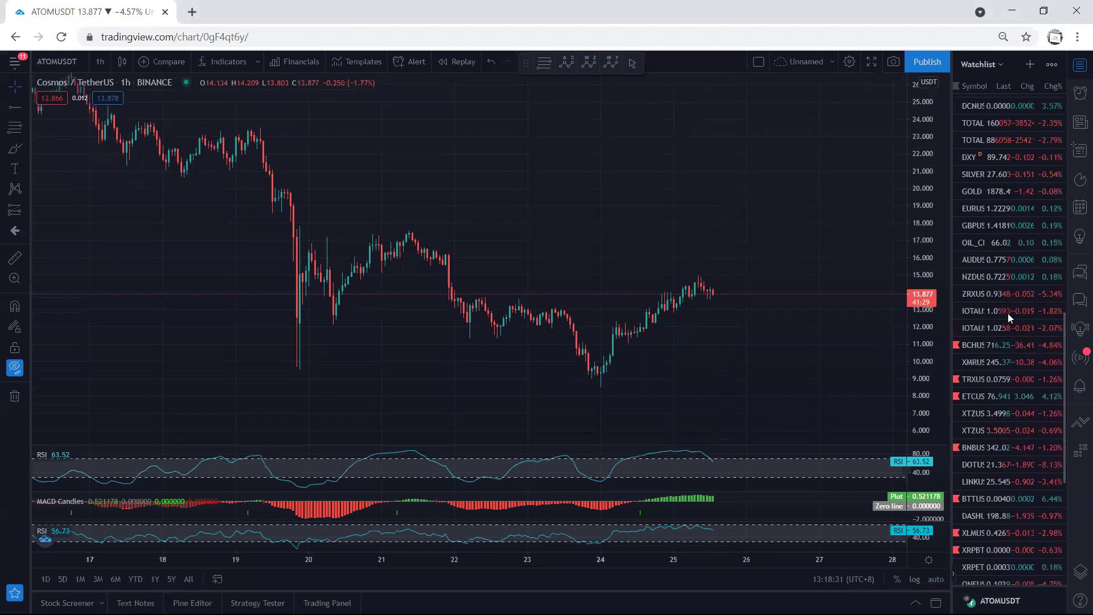
{"action": "scroll", "coordinate": [1008, 314], "scroll_direction": "up", "scroll_amount": 4}
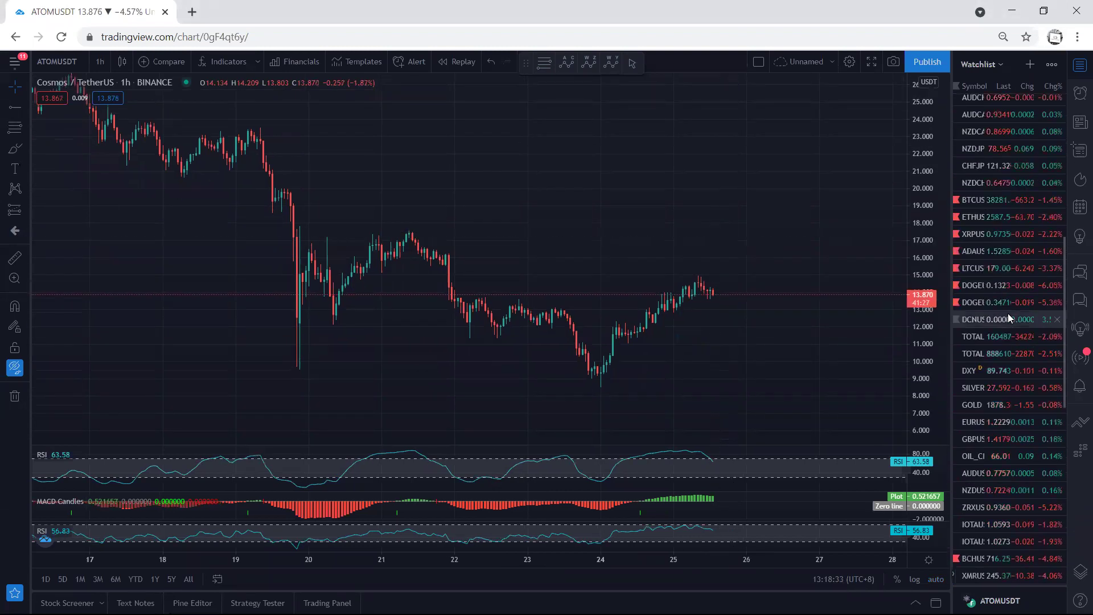